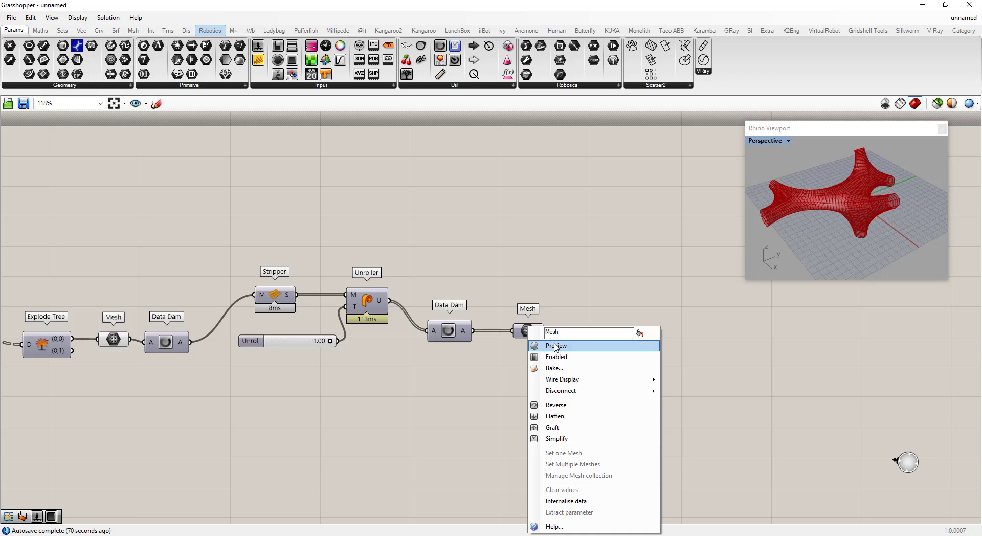
Turn on the preview of the last Mesh parameter and turn off the preview of the Mesh parameter after Explode Tree.
left_click(555, 346)
right_click(112, 342)
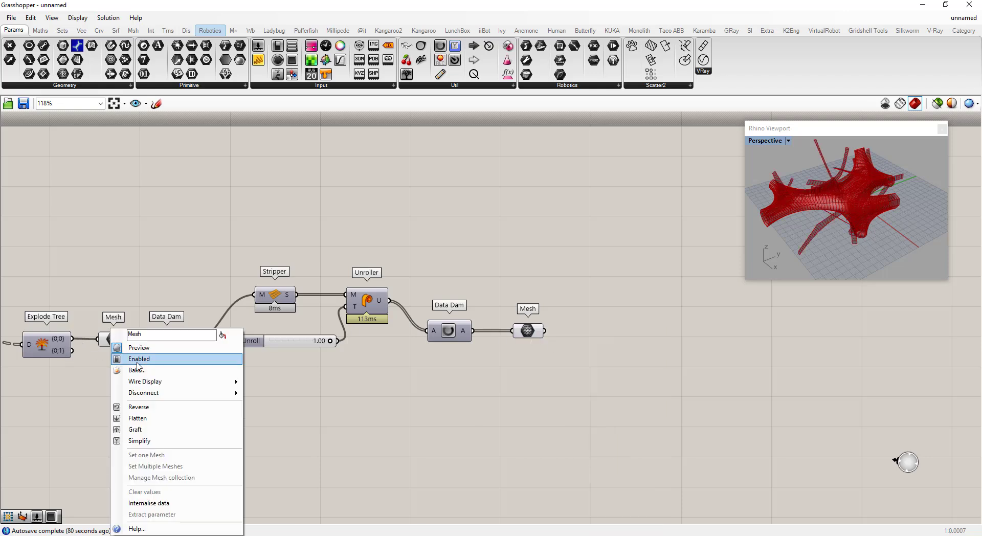
left_click(135, 344)
right_click_drag(862, 240, 884, 209)
scroll(885, 208, "down", 5)
scroll(864, 207, "up", 2)
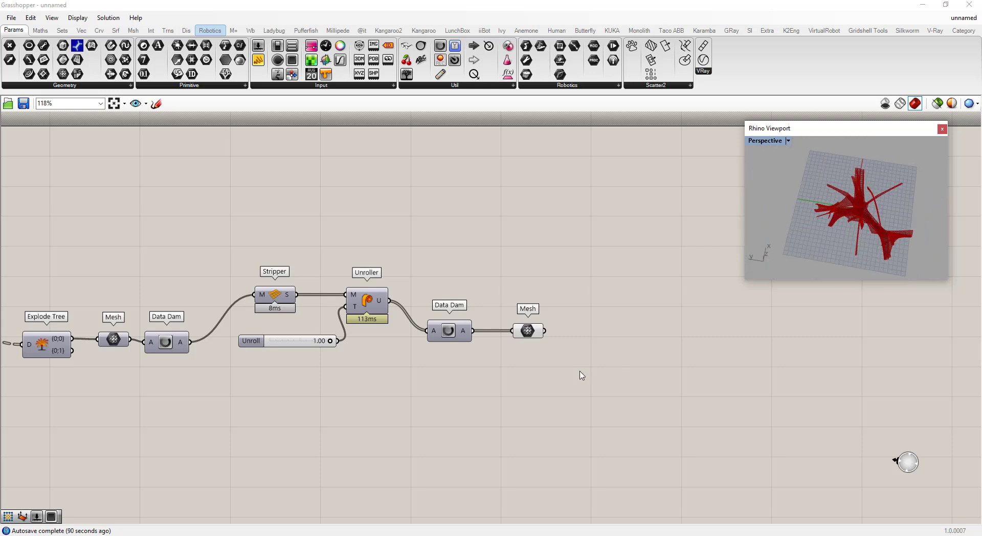
right_click_drag(823, 242, 813, 164)
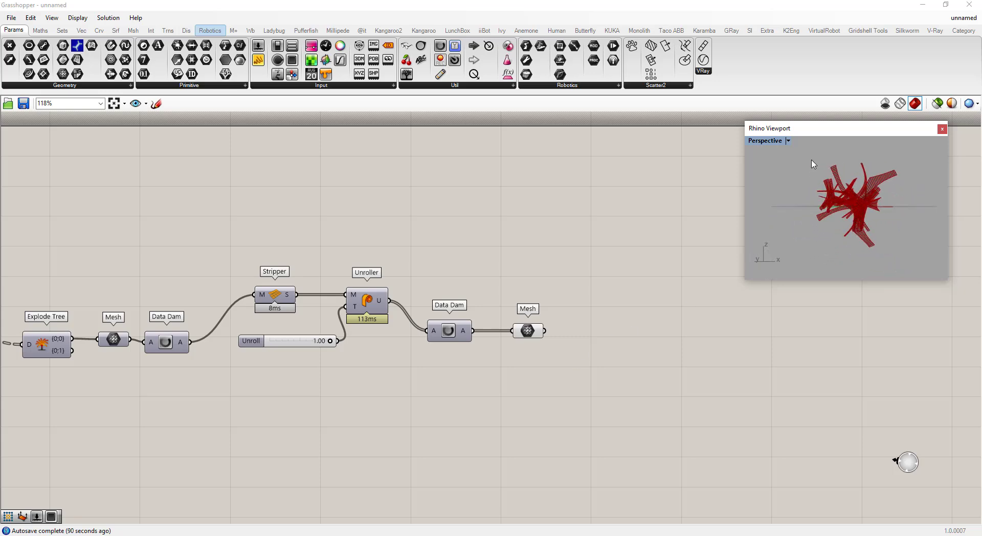
right_click_drag(829, 223, 839, 245)
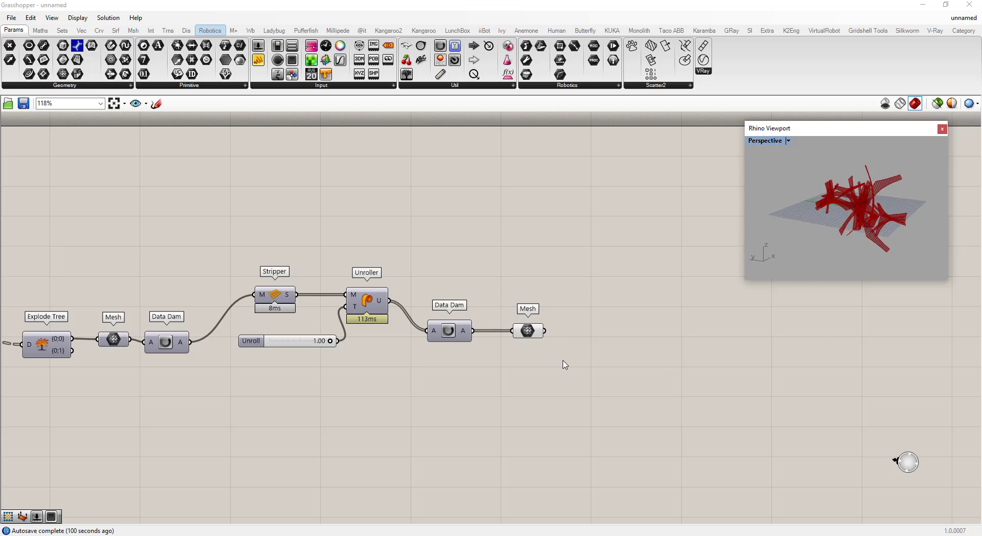
Add a Mesh Explode component and feed the last Mesh parameter into its M input.
double_click(606, 340)
type("explode")
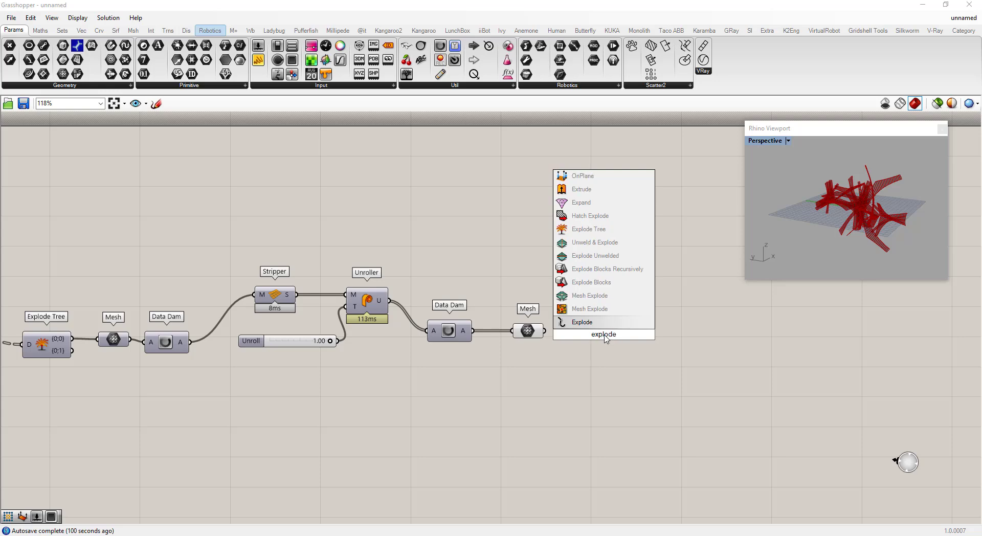
left_click(589, 309)
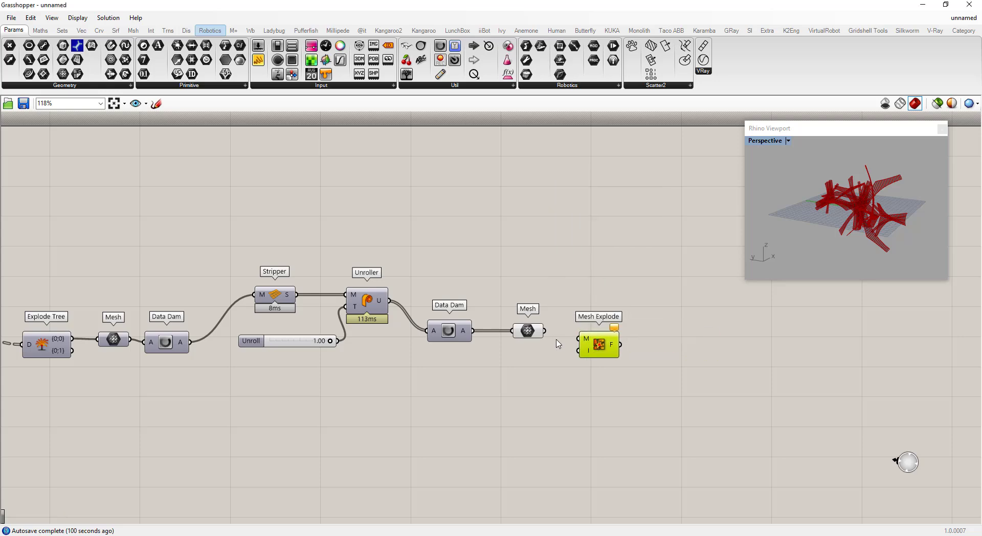
left_click_drag(544, 331, 583, 342)
left_click(581, 383)
left_click(527, 331)
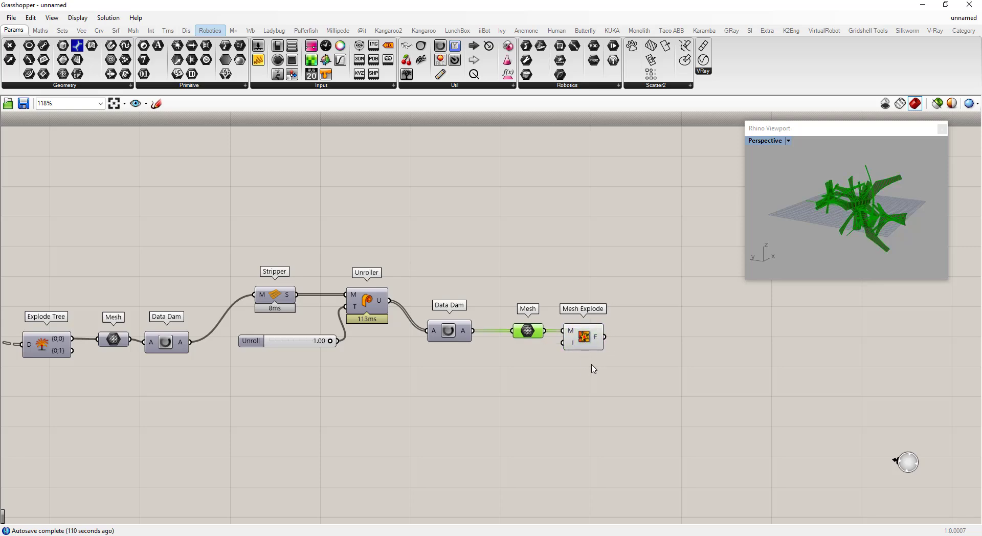
Add a List Item component and connect the F output of Mesh Explode to its L input.
double_click(637, 348)
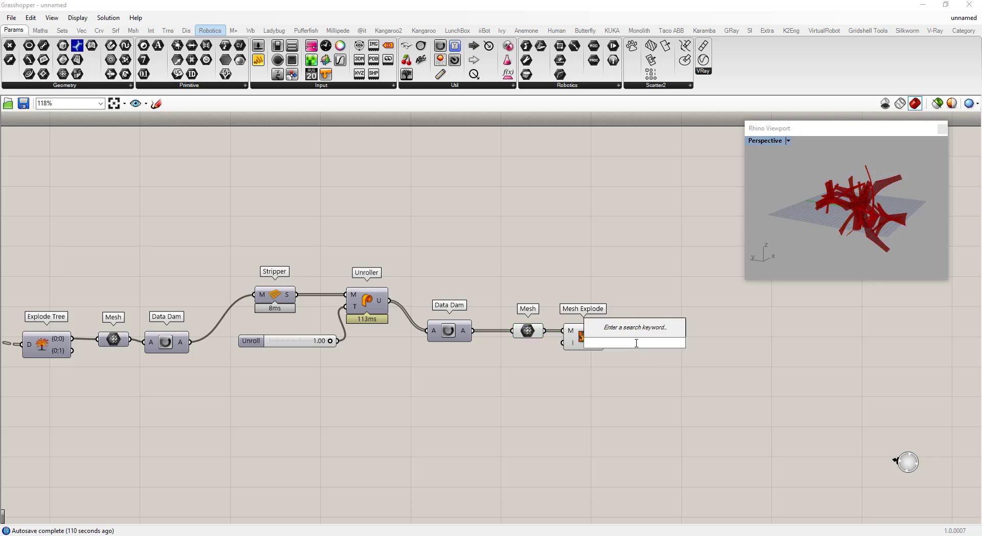
type("item")
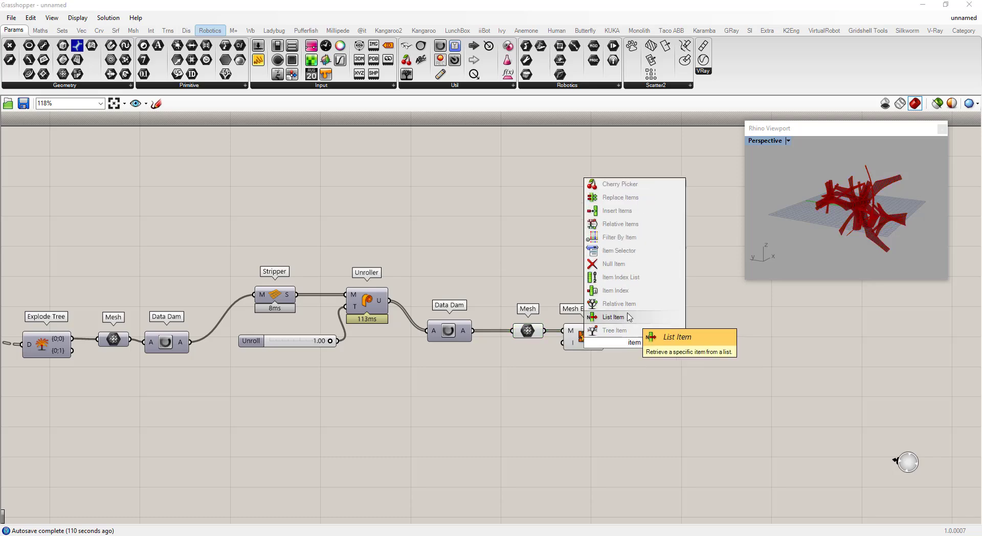
left_click(626, 319)
scroll(626, 322, "up", 3)
left_click_drag(583, 325, 615, 310)
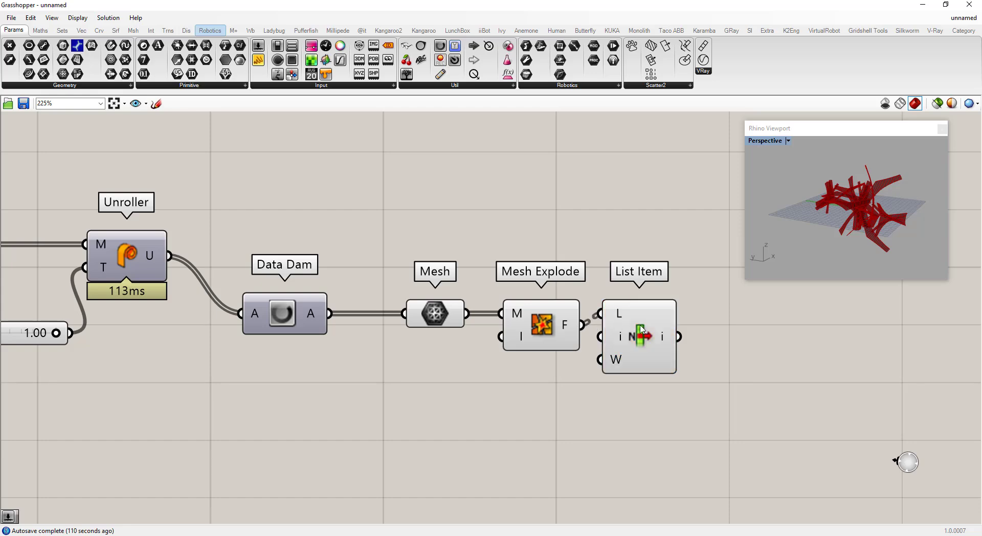
Add a -1 output to the List Item component above the existing i output.
scroll(670, 342, "up", 3)
scroll(670, 342, "up", 1)
left_click(612, 359)
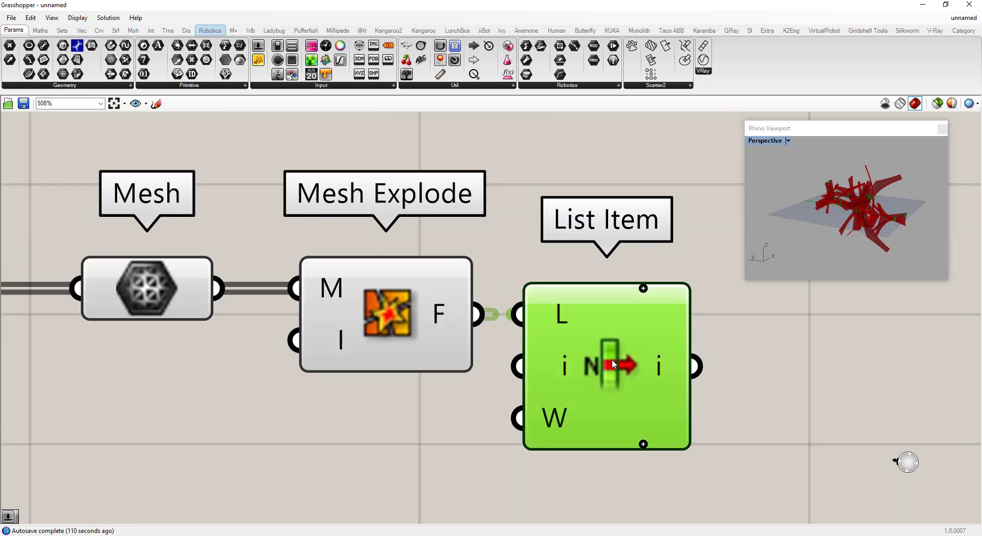
left_click(643, 288)
scroll(461, 409, "down", 3)
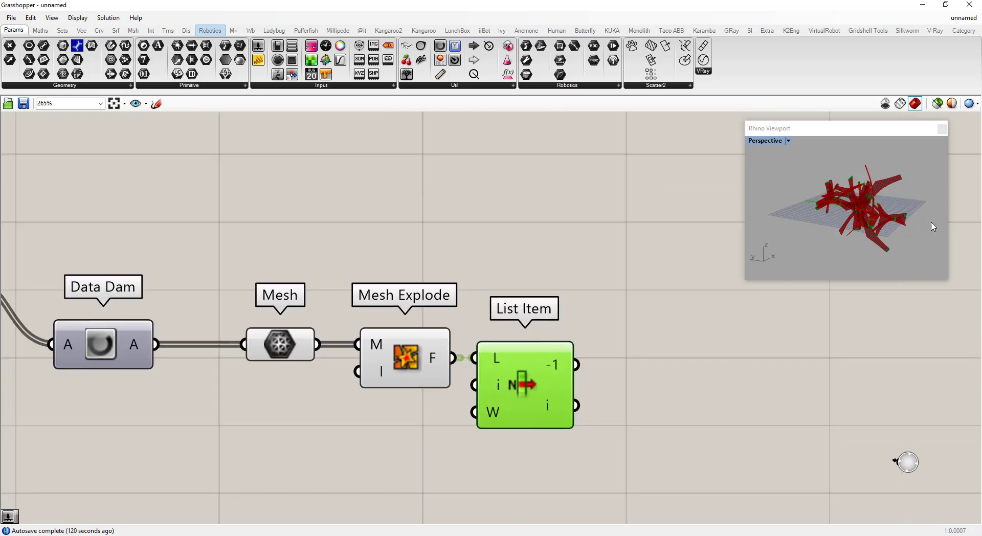
Enlarge the floating Rhino viewport and examine the strip end faces picked by List Item.
scroll(905, 197, "up", 8)
scroll(841, 197, "down", 5)
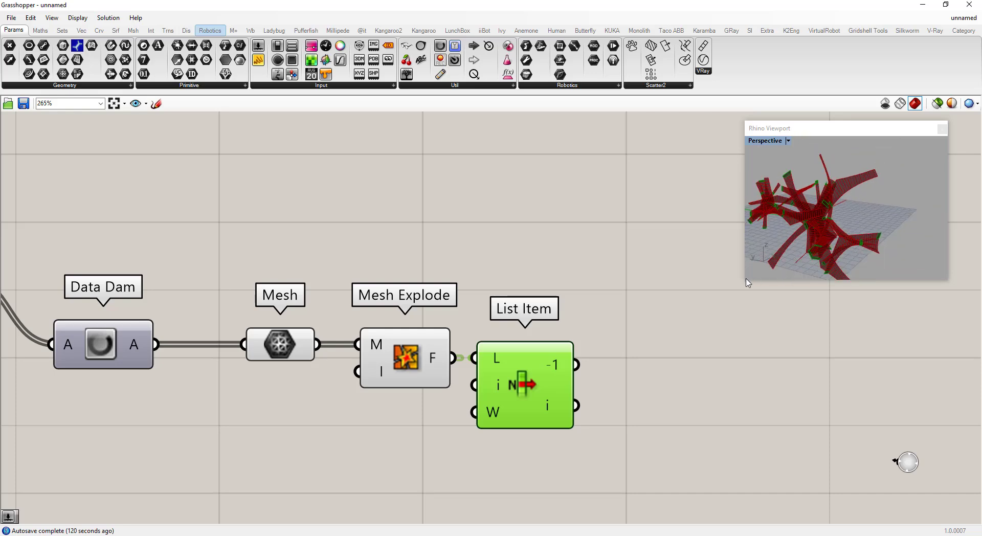
left_click_drag(745, 284, 592, 368)
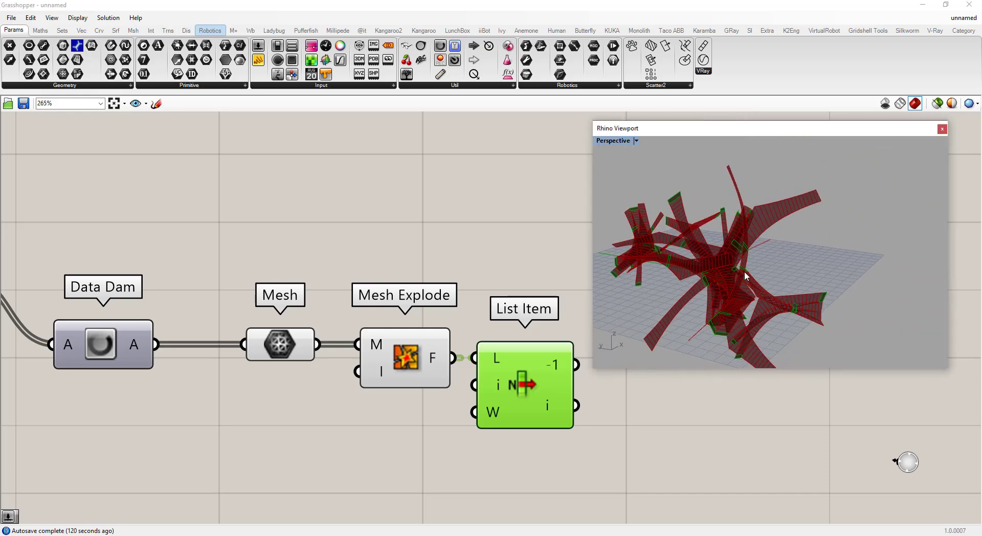
scroll(700, 219, "up", 5)
right_click_drag(726, 179, 661, 320)
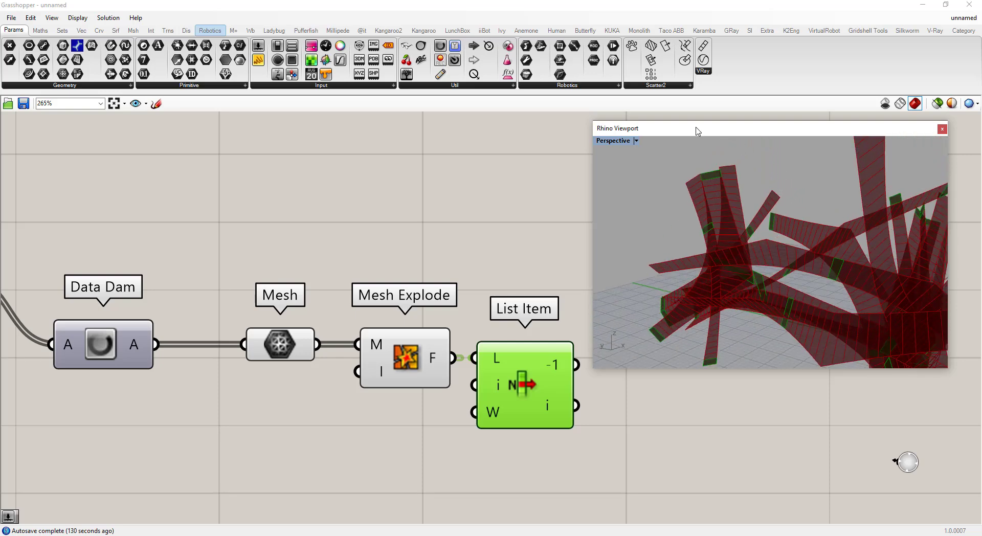
right_click_drag(701, 231, 683, 261)
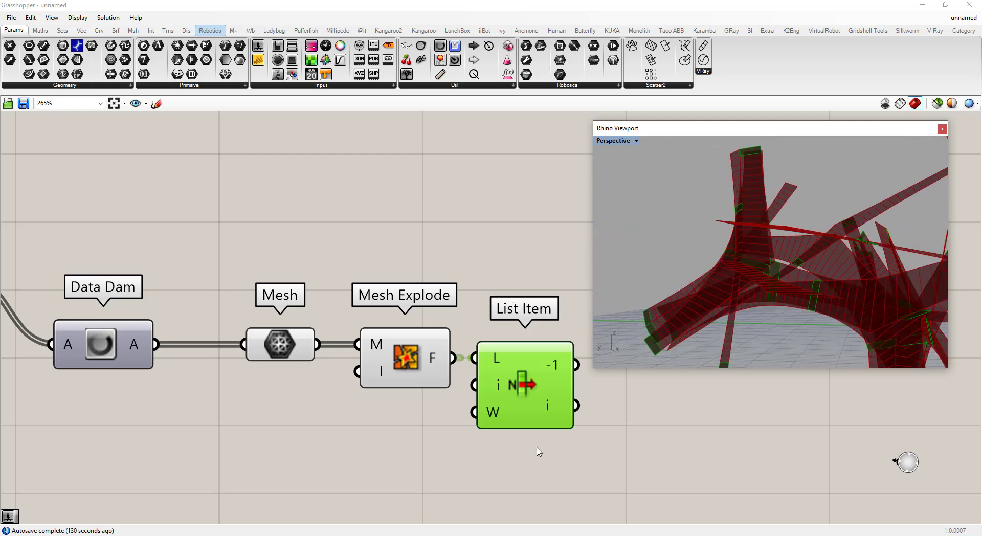
Add a Face Normals component and connect the -1 output of List Item to its M input.
scroll(504, 443, "down", 3)
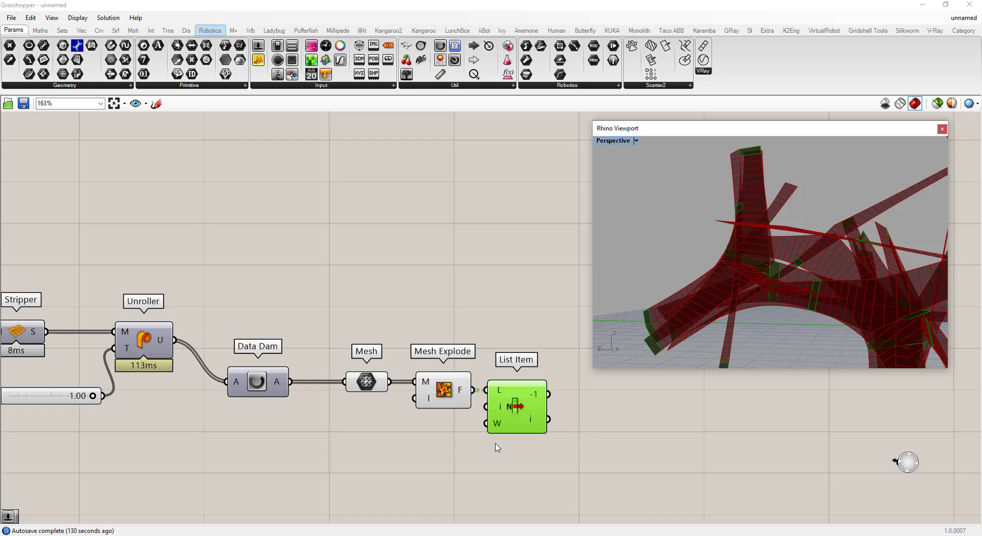
scroll(576, 424, "up", 3)
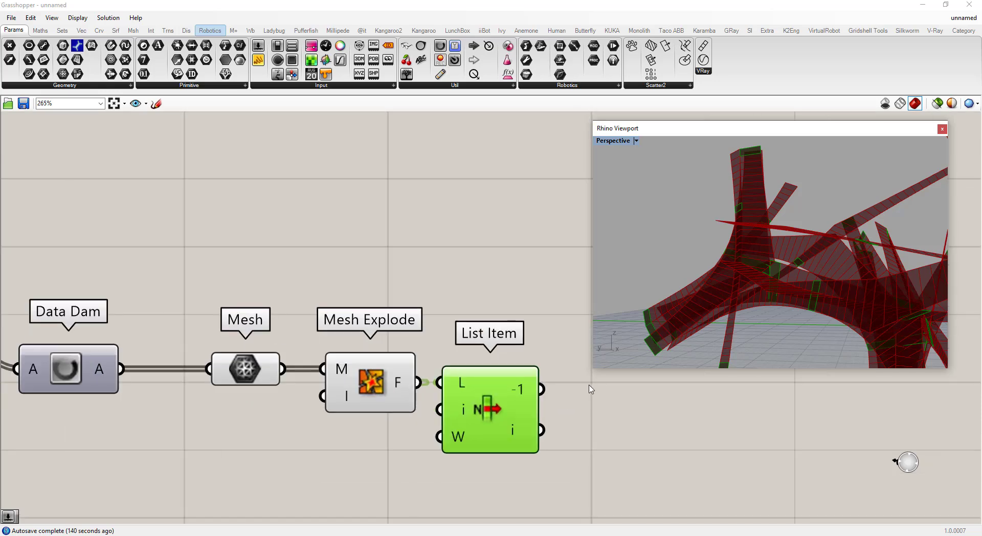
double_click(588, 391)
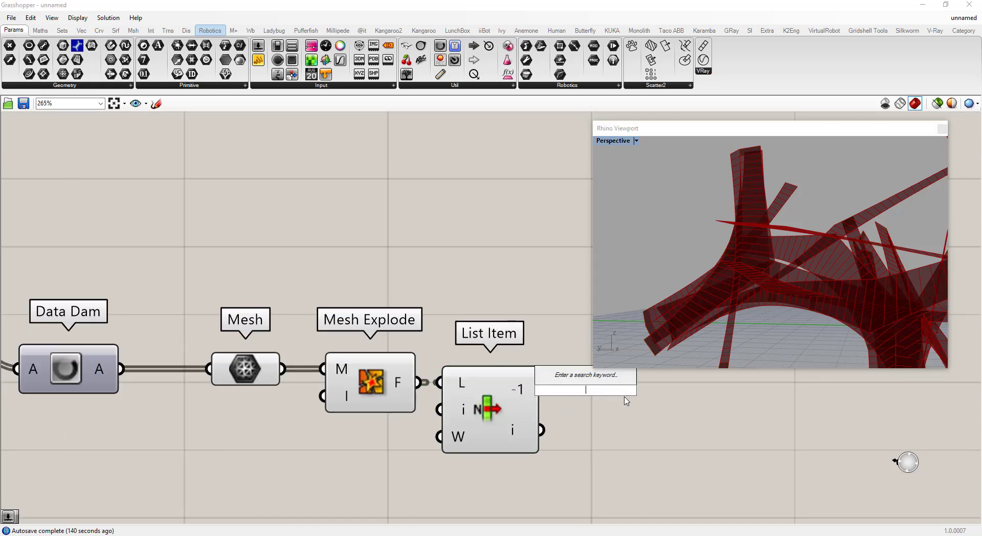
type("face norm")
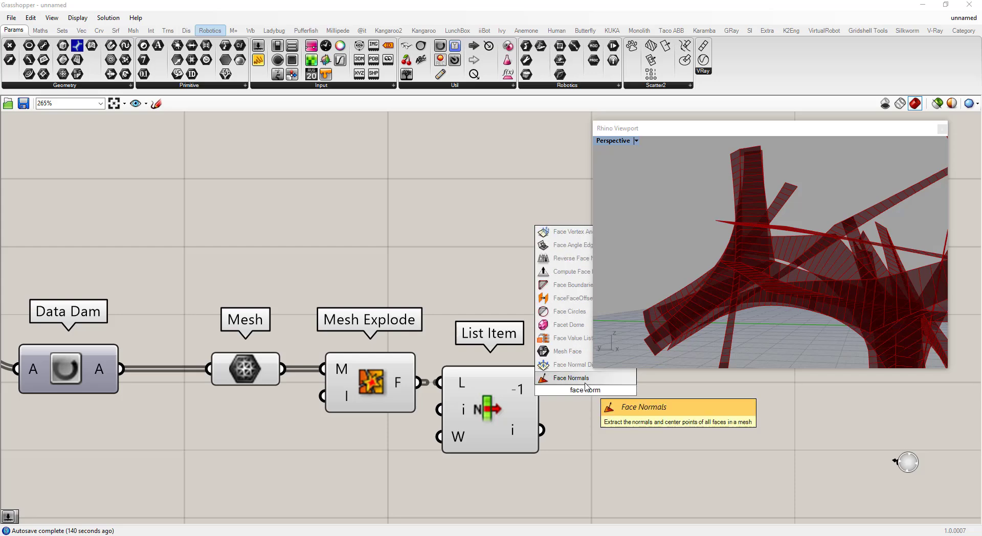
key("Return")
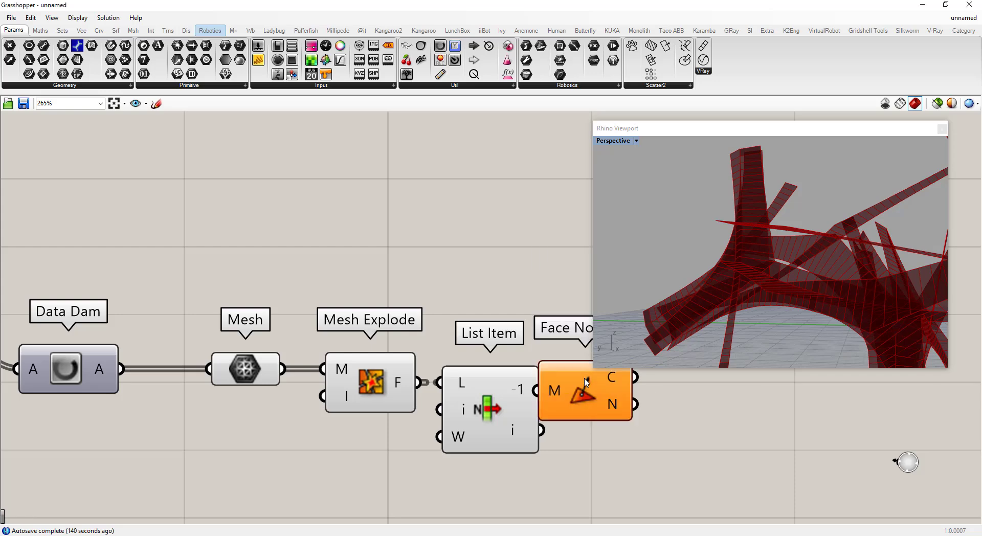
scroll(482, 414, "down", 3)
left_click_drag(538, 402, 592, 402)
scroll(651, 348, "up", 9)
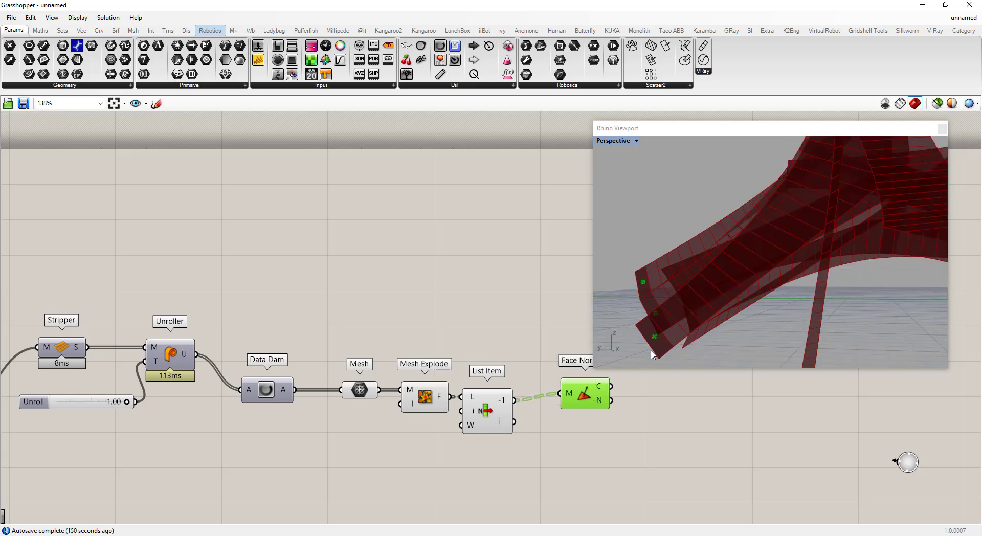
right_click_drag(652, 333, 628, 354)
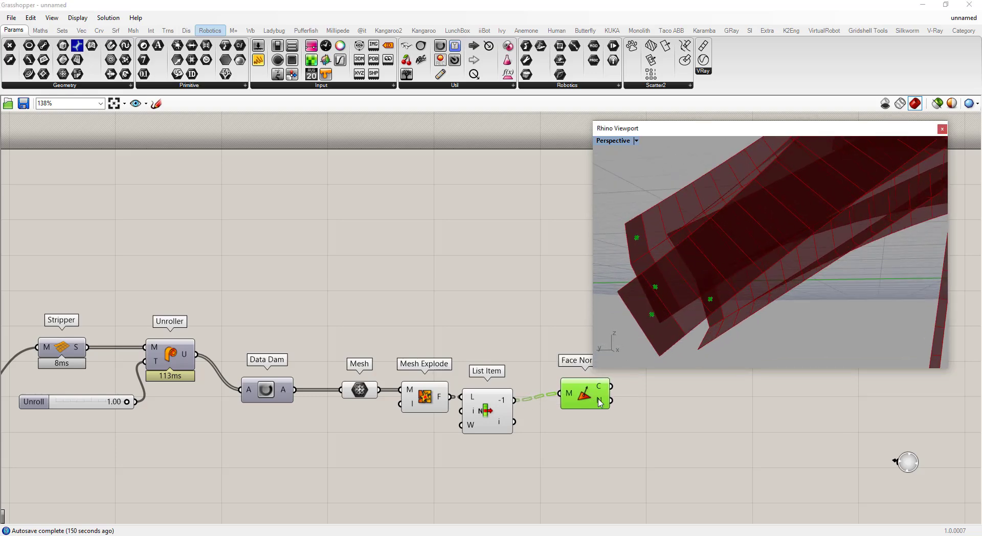
mouse_move(600, 402)
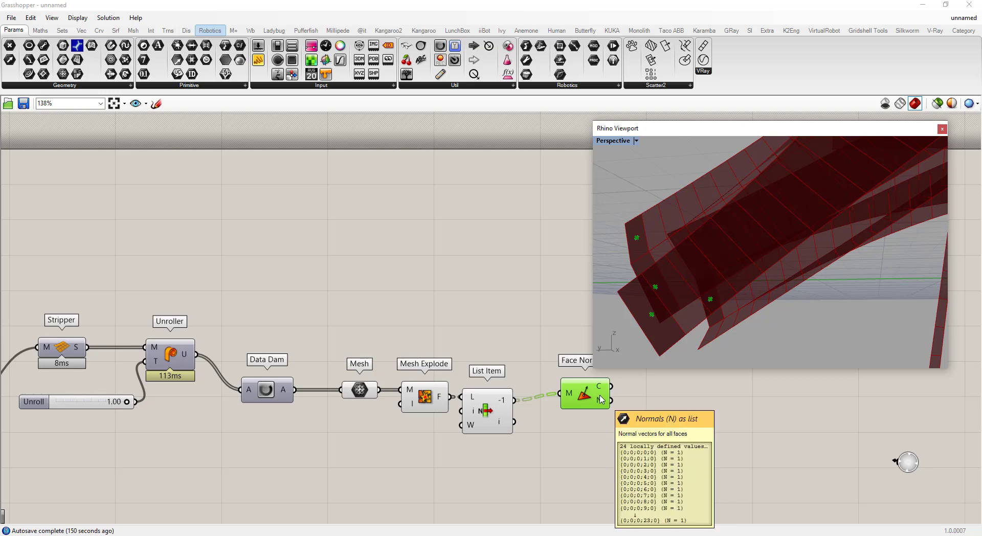
Duplicate the Face Normals component below the original and connect the i output of List Item to the copy's M input.
left_click(584, 395)
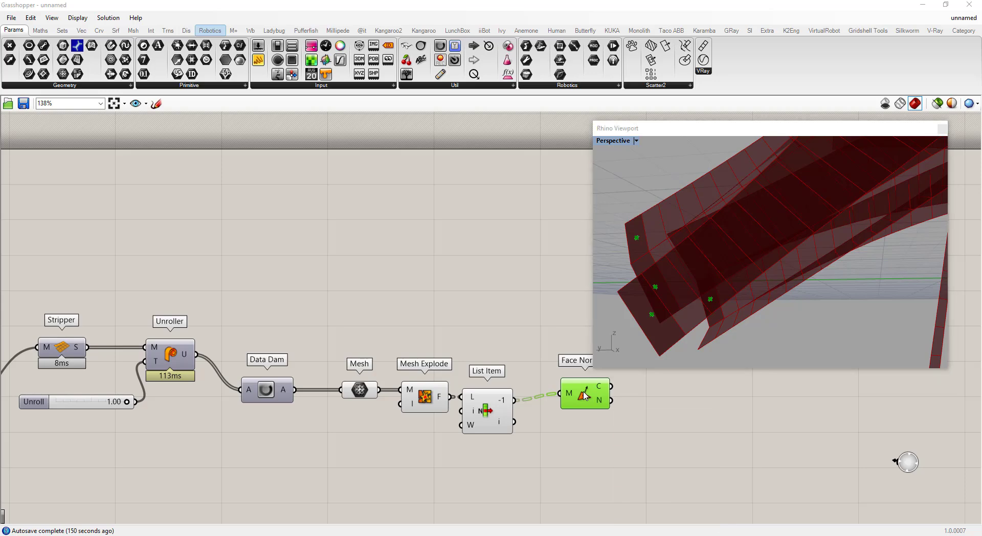
left_click_drag(584, 395, 583, 444, "alt")
left_click_drag(515, 422, 561, 441)
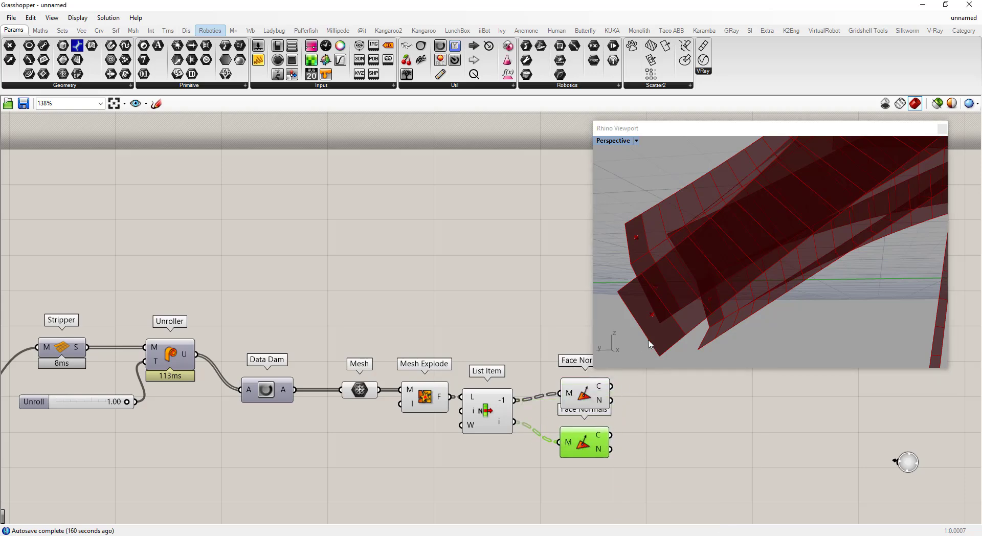
scroll(651, 337, "down", 5)
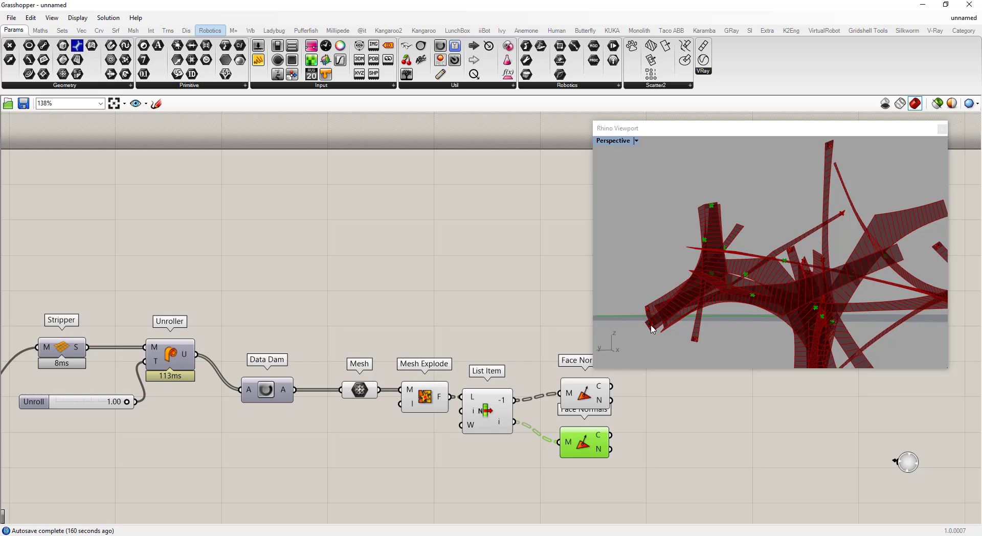
left_click(652, 438)
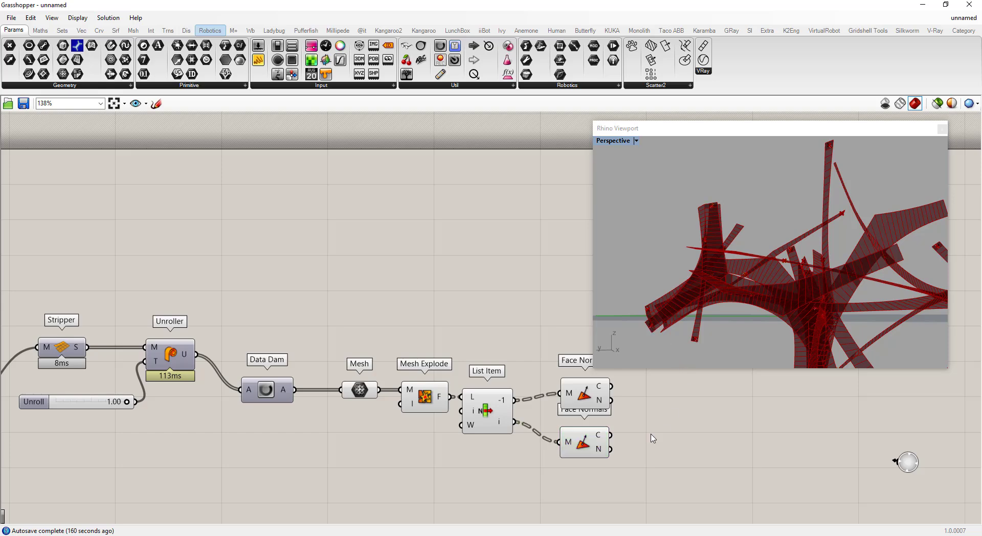
double_click(689, 402)
type("plane")
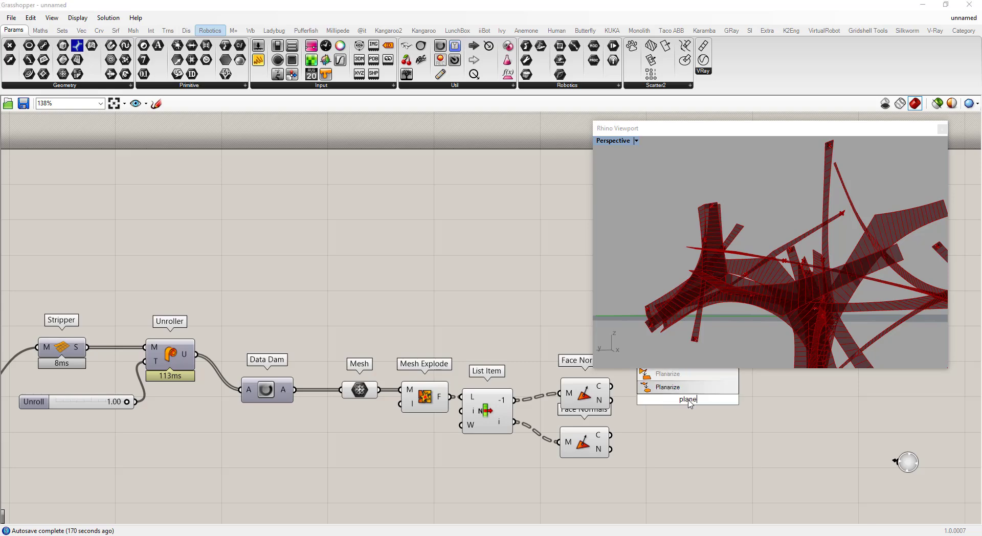
type(" nor")
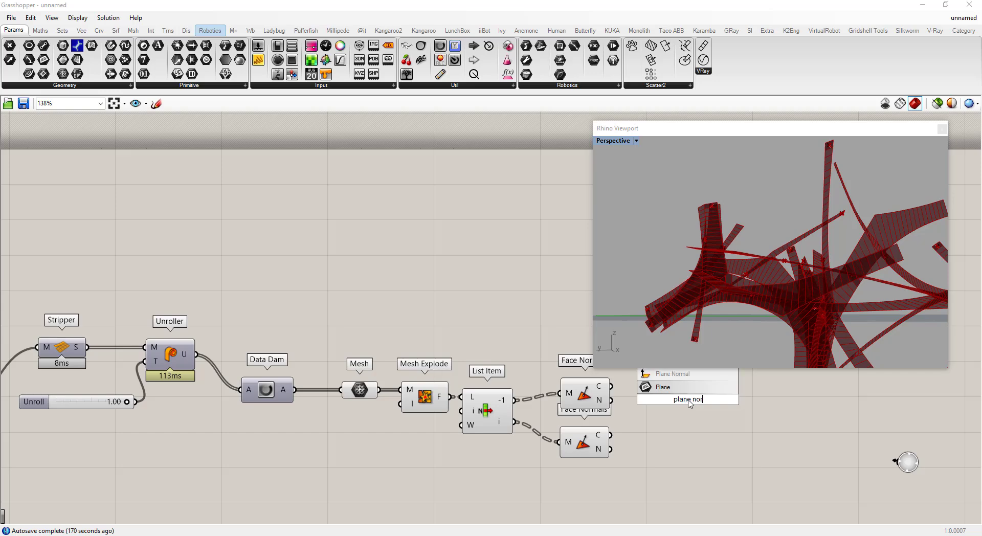
left_click(669, 370)
Add a Plane Normal component and connect the upper Face Normals' C output to O and N output to Z.
left_click_drag(716, 131, 743, 19)
double_click(659, 364)
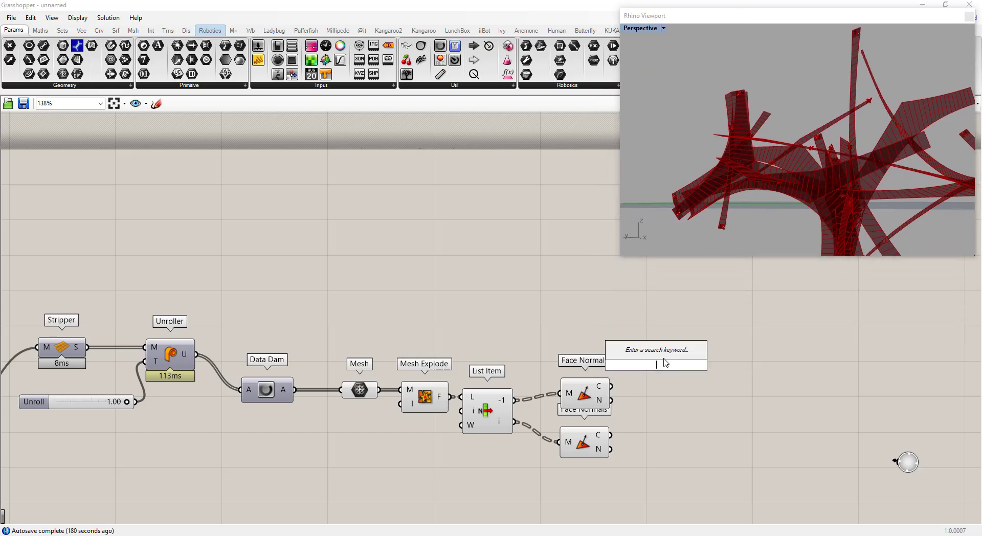
type("plane normal")
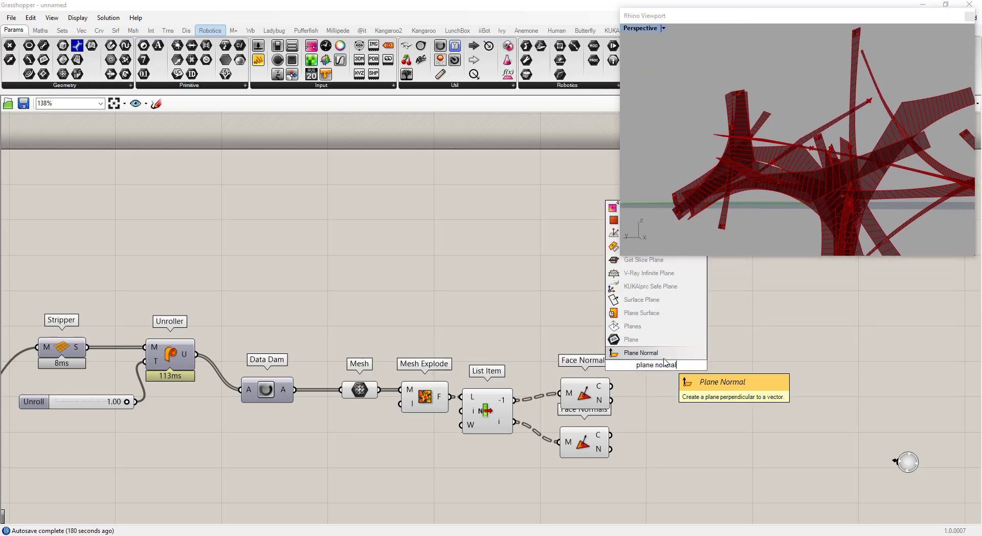
key("Return")
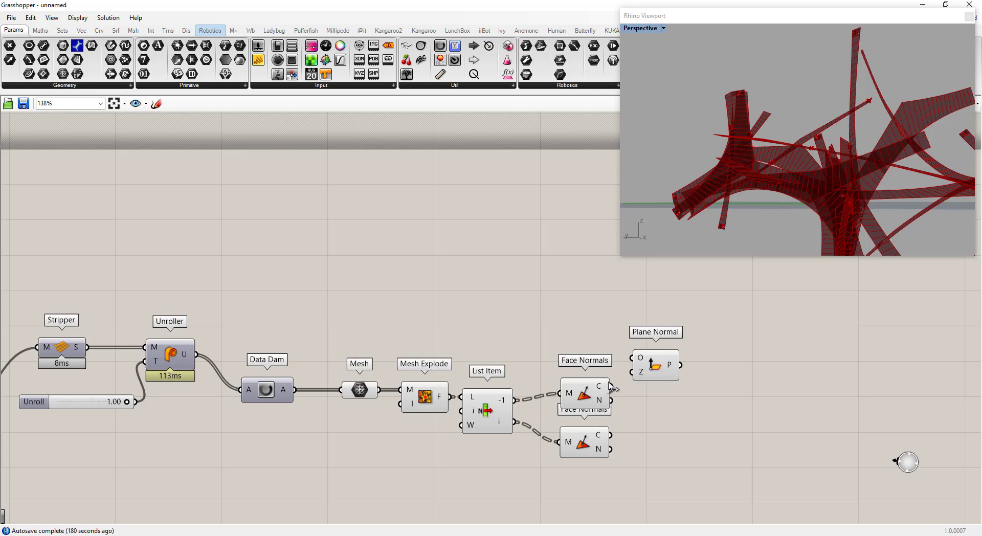
left_click_drag(612, 386, 670, 400)
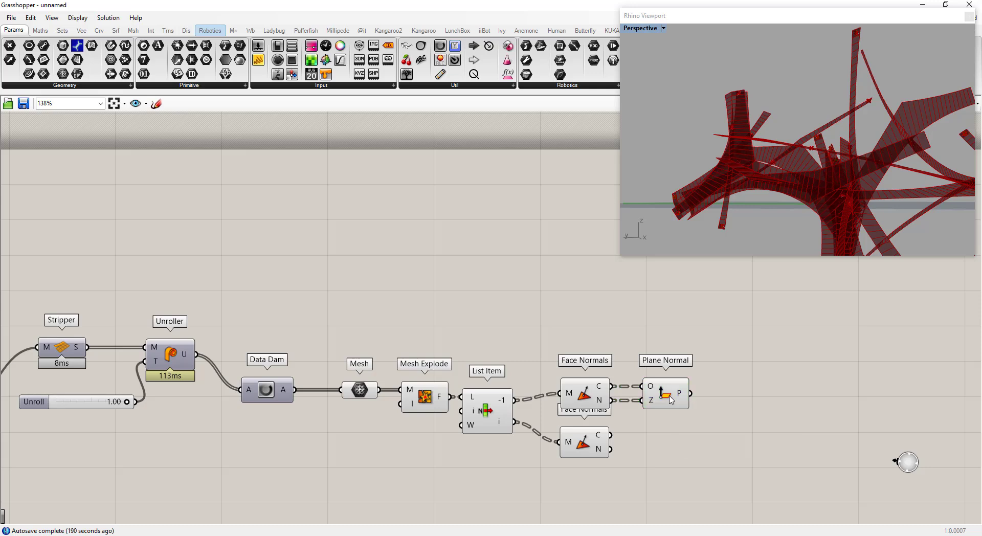
left_click_drag(671, 398, 678, 404)
scroll(665, 204, "up", 5)
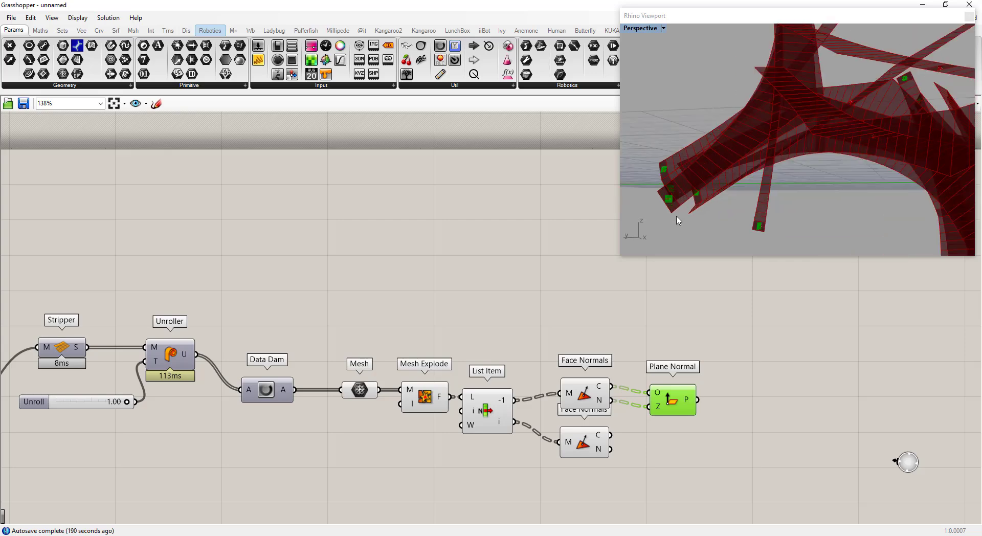
Line up the Plane Normal component with the upper Face Normals and inspect the planes on the strip ends.
scroll(661, 200, "down", 4)
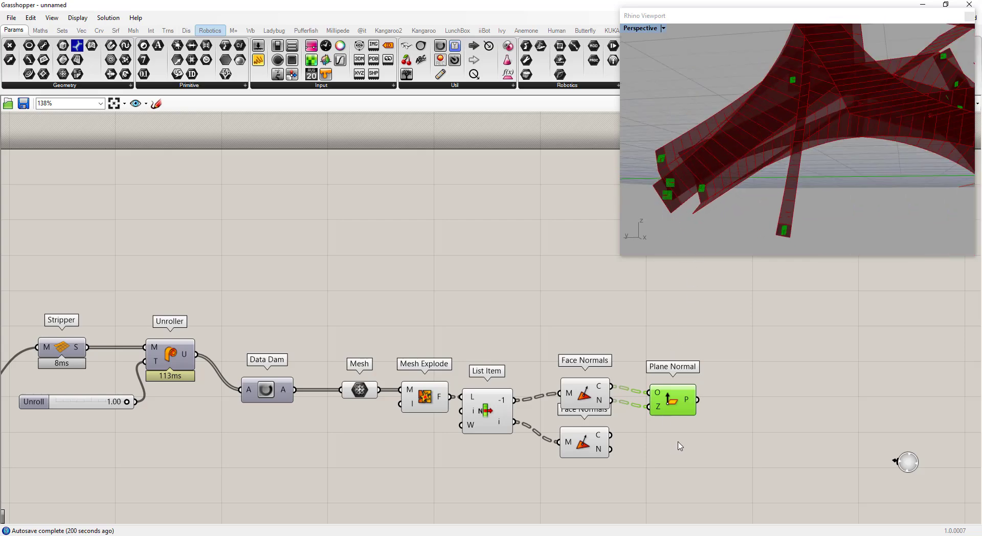
left_click_drag(680, 401, 683, 394)
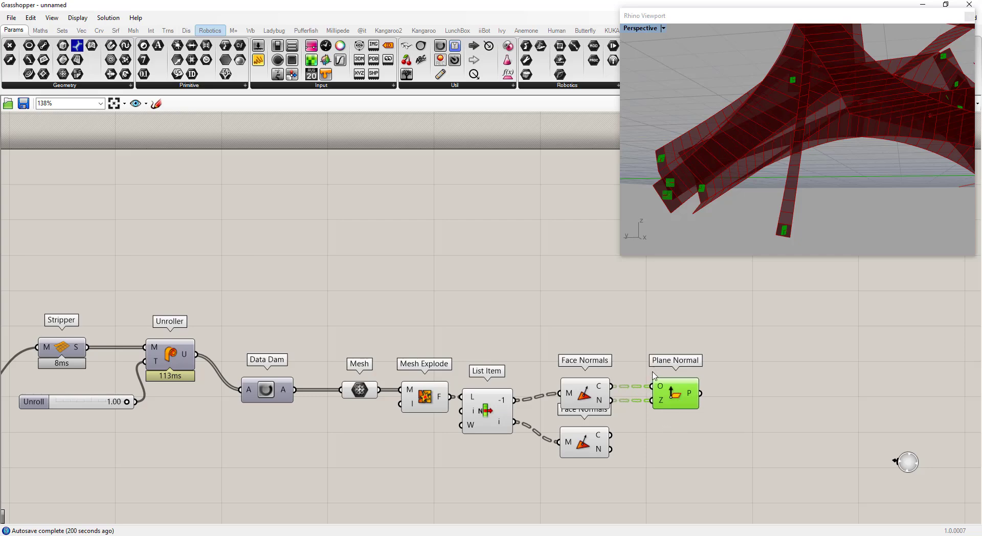
scroll(652, 317, "down", 2)
scroll(669, 243, "down", 3)
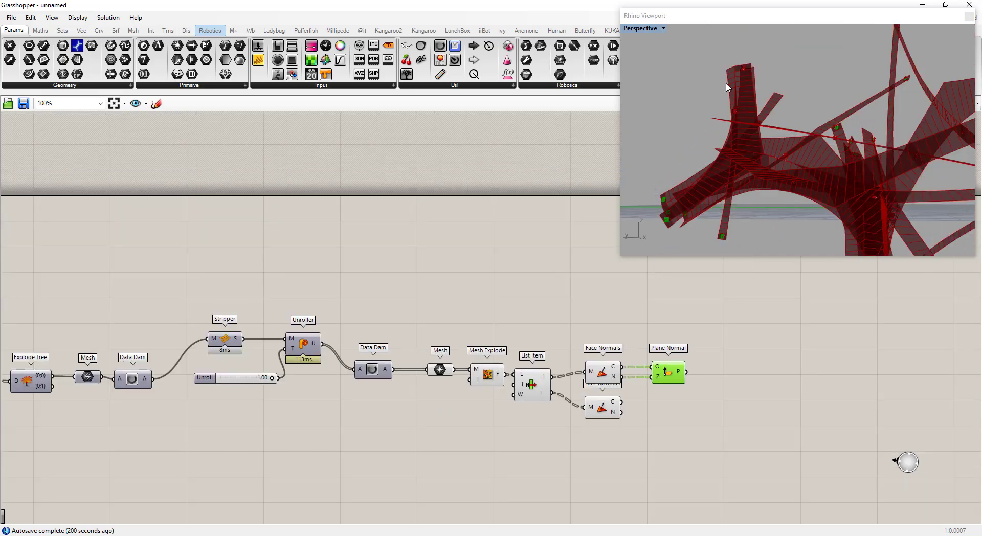
scroll(667, 228, "up", 4)
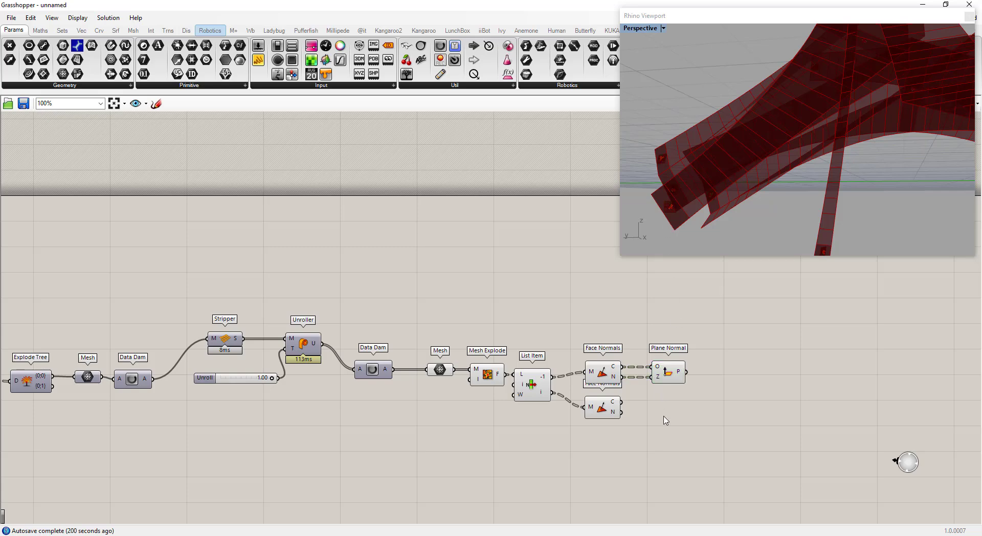
Add a Vector 2Pt component and connect the upper Face Normals' C output to A and the lower one's C output to B.
double_click(666, 414)
type("vec")
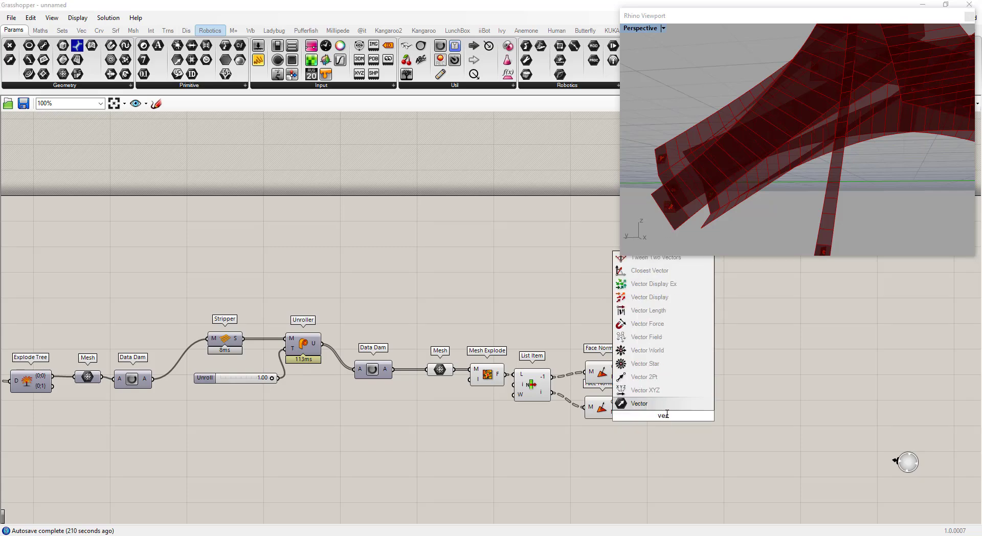
left_click(646, 377)
scroll(647, 399, "up", 3)
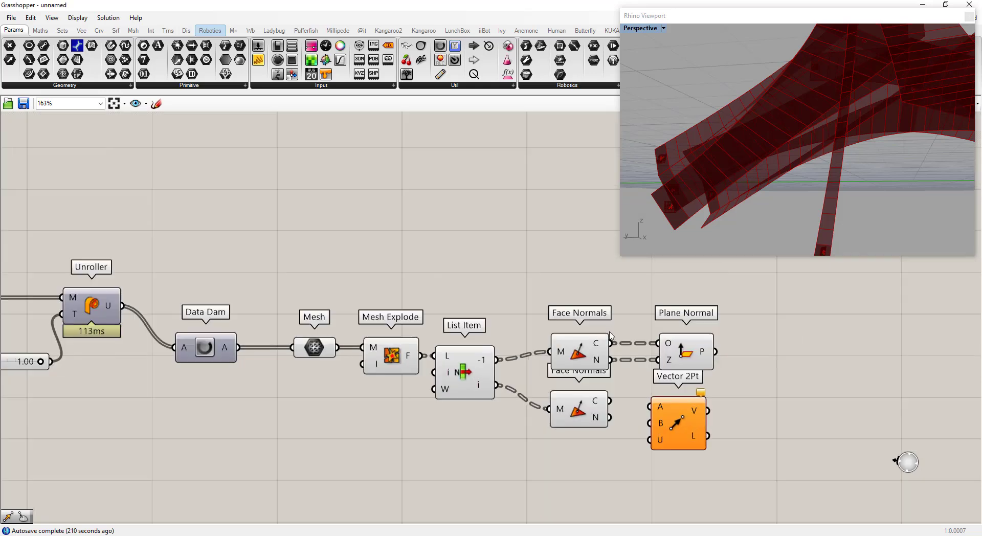
left_click_drag(611, 343, 650, 423)
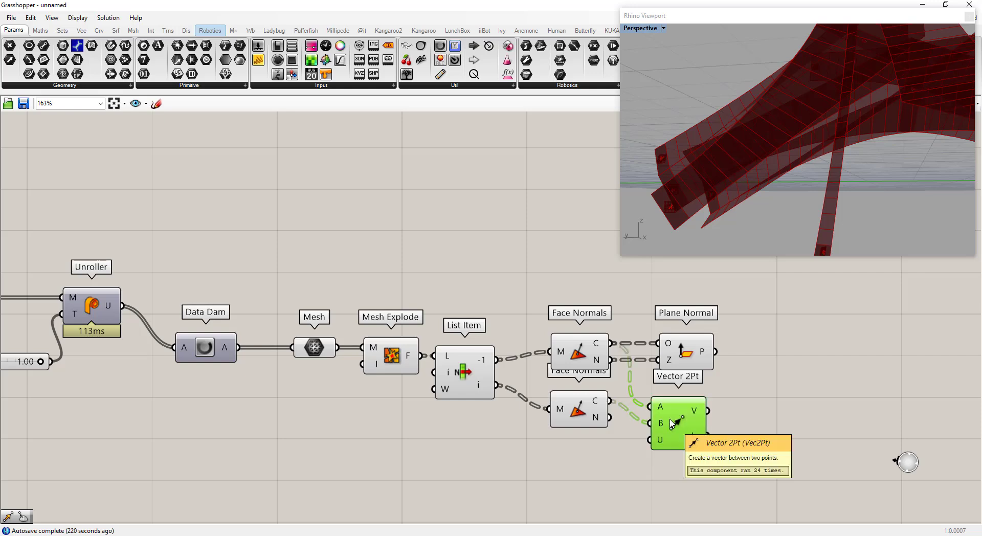
Add an Align Plane component and connect Plane Normal's P output to P and Vector 2Pt's V output to D.
scroll(672, 424, "down", 3)
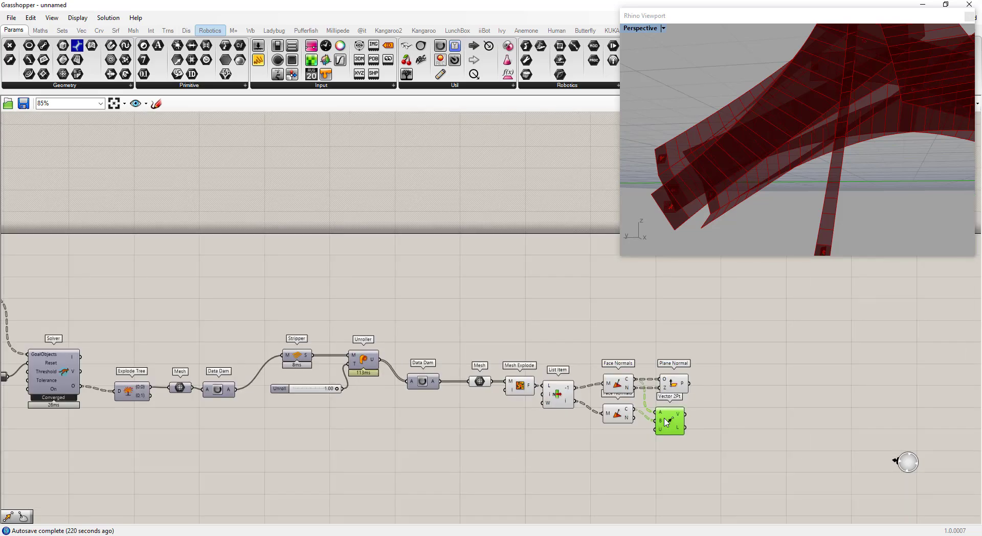
double_click(744, 411)
type("align")
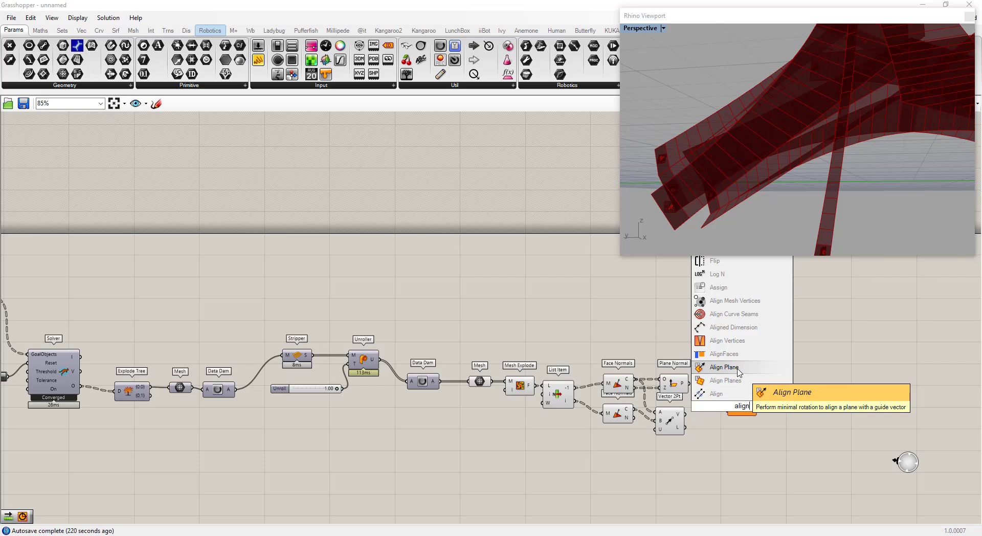
left_click(716, 367)
scroll(697, 414, "up", 3)
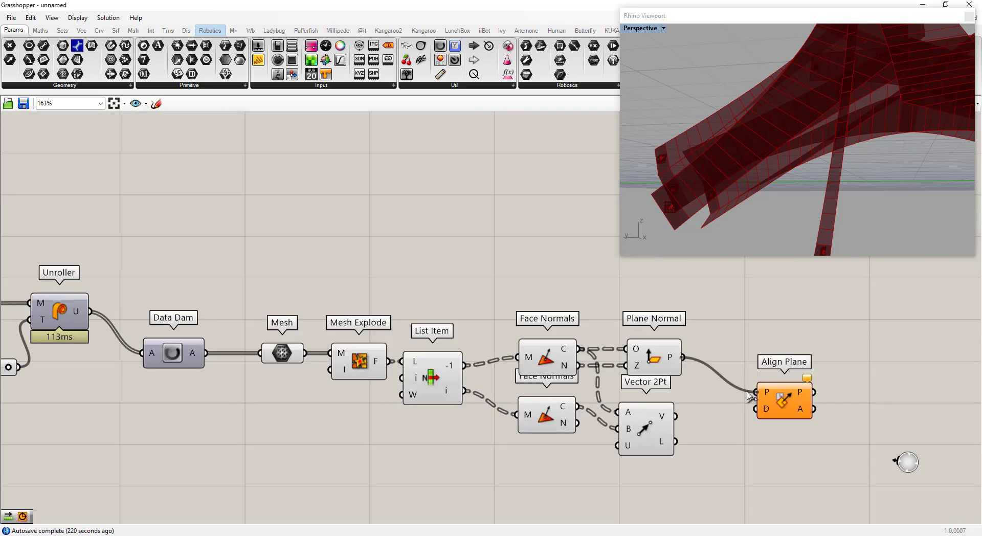
left_click_drag(683, 357, 756, 392)
left_click_drag(676, 416, 756, 408)
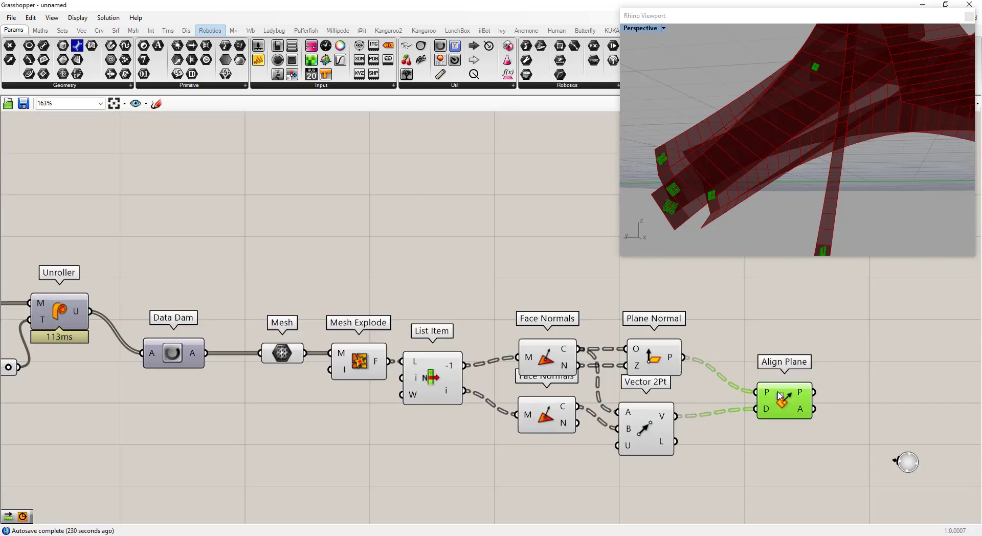
Hide the previews of the components from Mesh Explode to Vector 2Pt, keep Mesh previewed, and examine the aligned planes on the strips.
left_click_drag(724, 470, 224, 335)
right_click(255, 260)
left_click(286, 277)
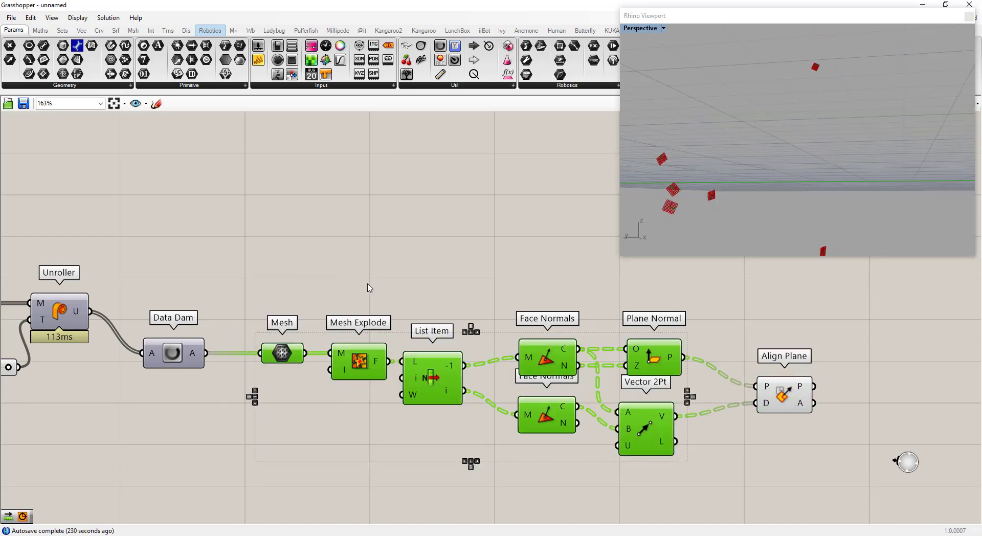
right_click(278, 357)
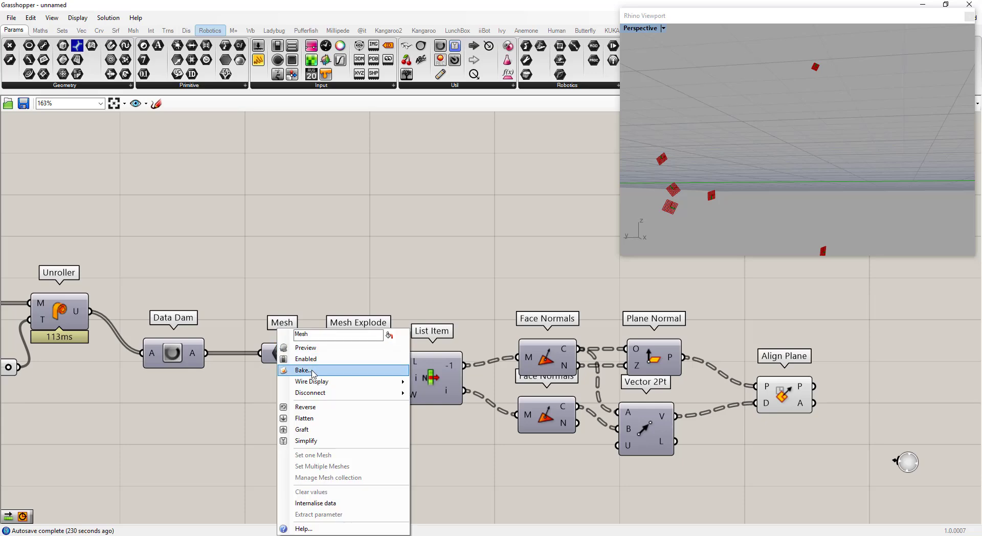
left_click(315, 351)
left_click(789, 400)
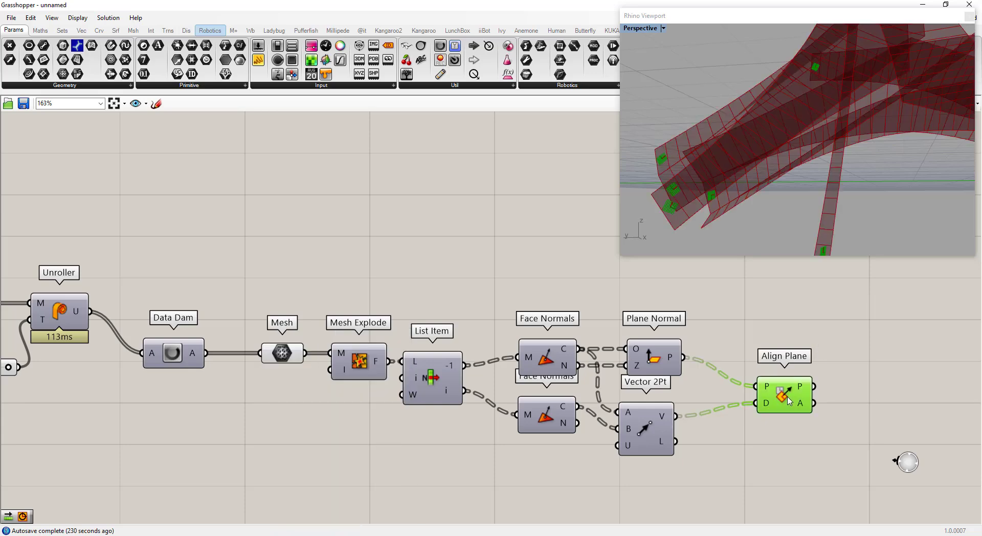
scroll(609, 237, "down", 4)
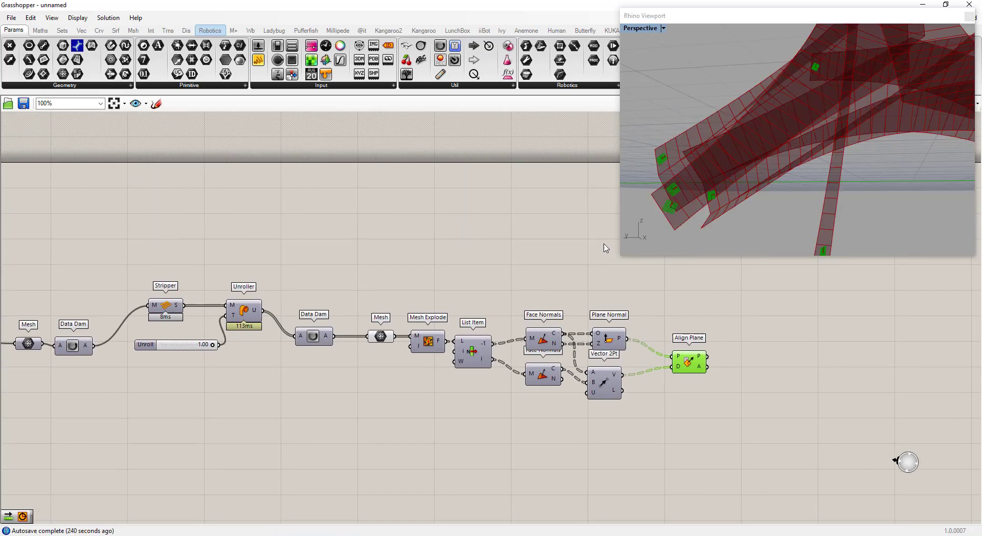
right_click_drag(697, 208, 708, 180)
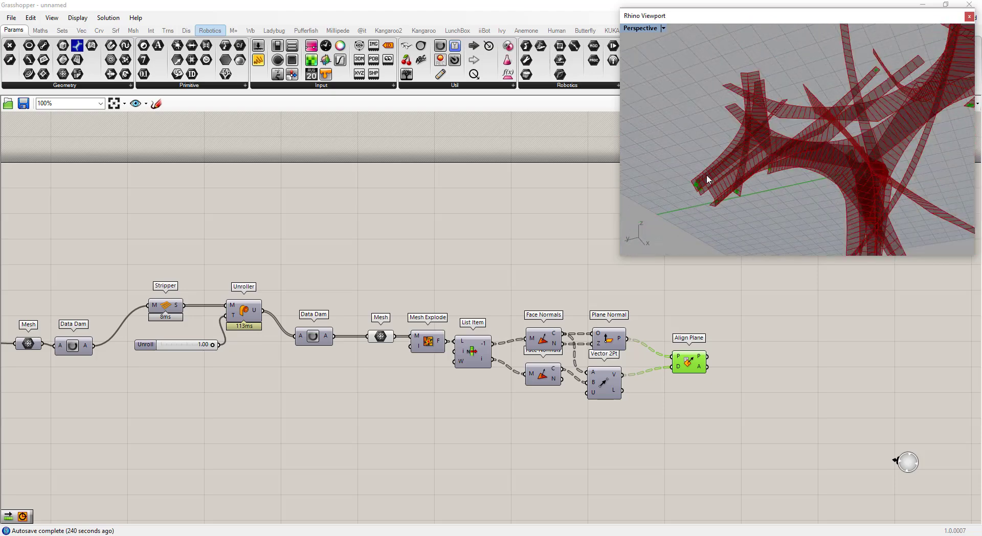
mouse_move(748, 126)
right_mouse_down()
mouse_move(711, 168)
mouse_move(737, 127)
right_mouse_up()
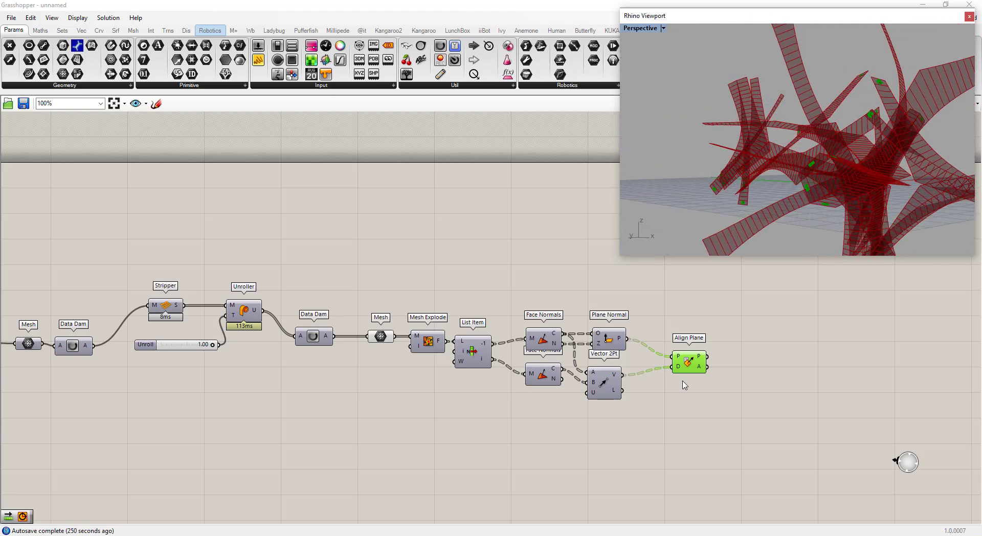
Move Align Plane closer to its sources, add a Bounding Box component beside it and connect Align Plane's P output to C.
left_click_drag(701, 363, 693, 366)
double_click(718, 365)
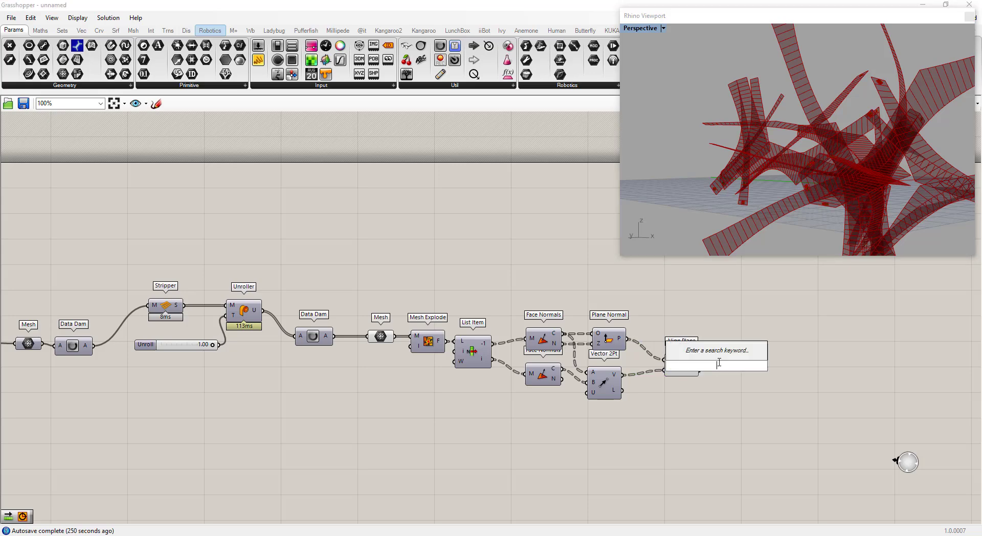
type("bound")
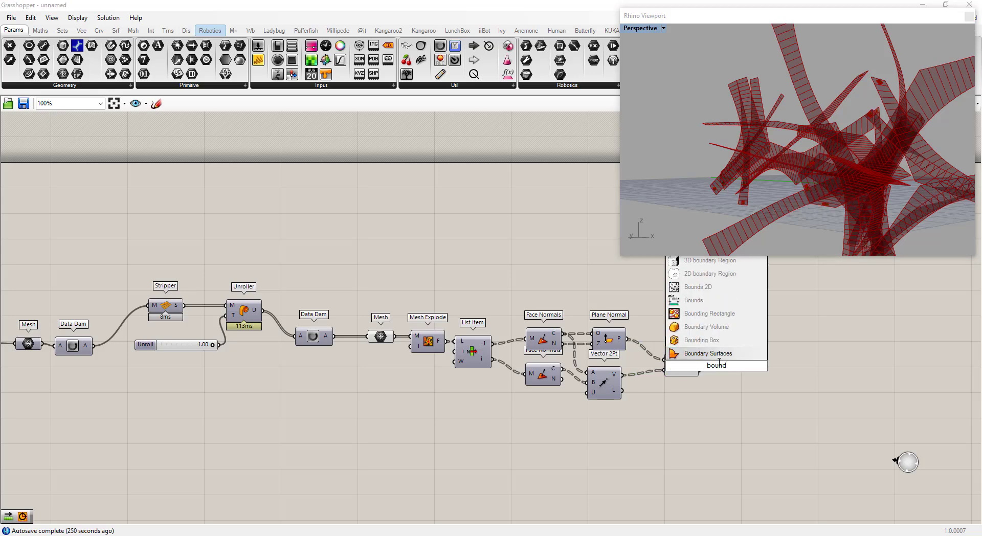
left_click(721, 339)
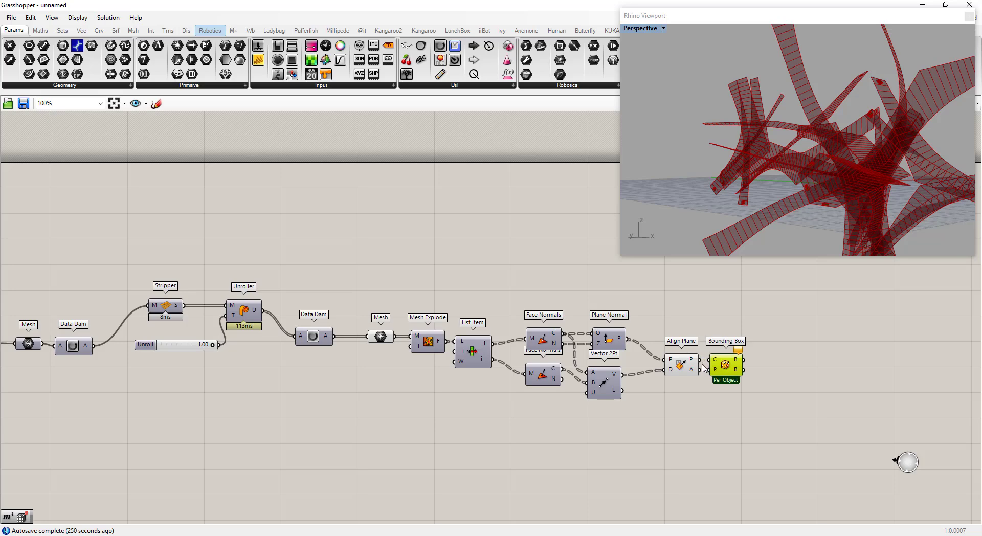
left_click_drag(699, 359, 735, 369)
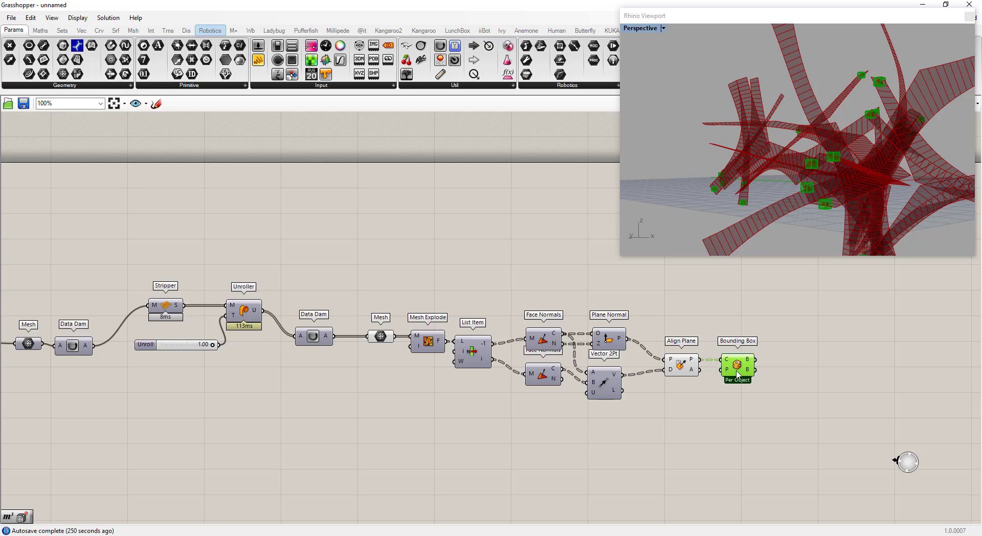
Rewire Bounding Box so the Mesh parameter feeds its C input and Align Plane's P output feeds its P input.
scroll(737, 371, "up", 2)
scroll(738, 372, "down", 4)
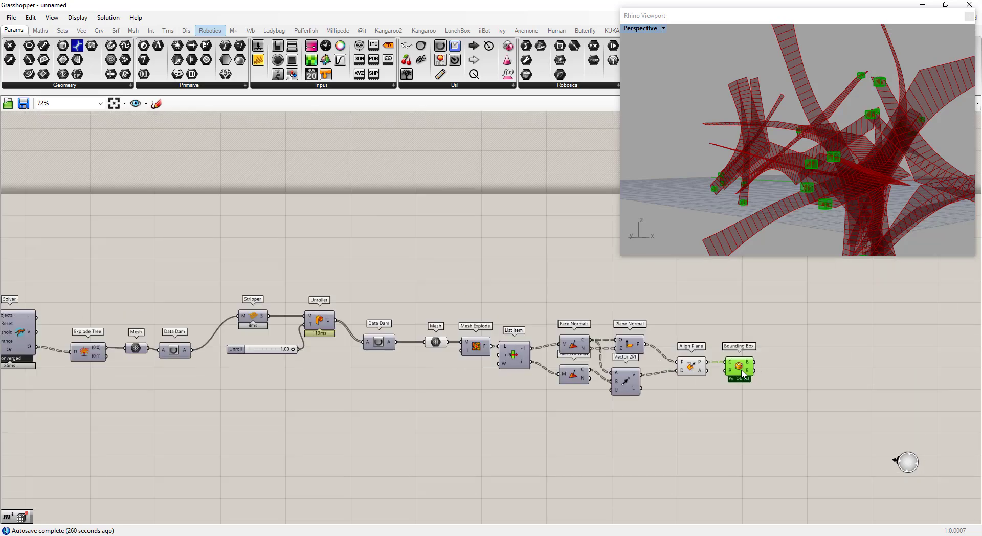
scroll(739, 373, "up", 2)
scroll(738, 374, "down", 1)
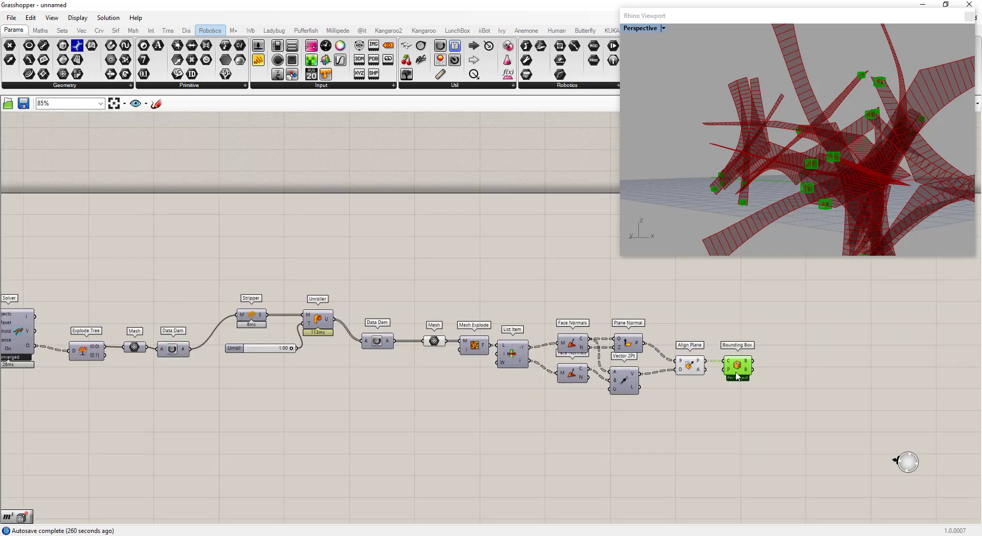
scroll(778, 394, "down", 3)
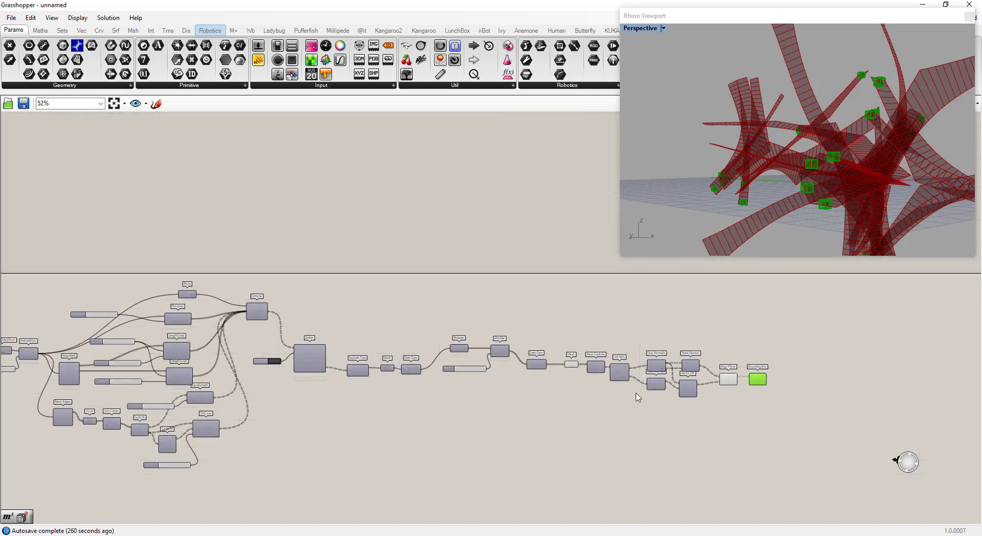
scroll(580, 368, "up", 3)
left_click_drag(612, 364, 890, 376)
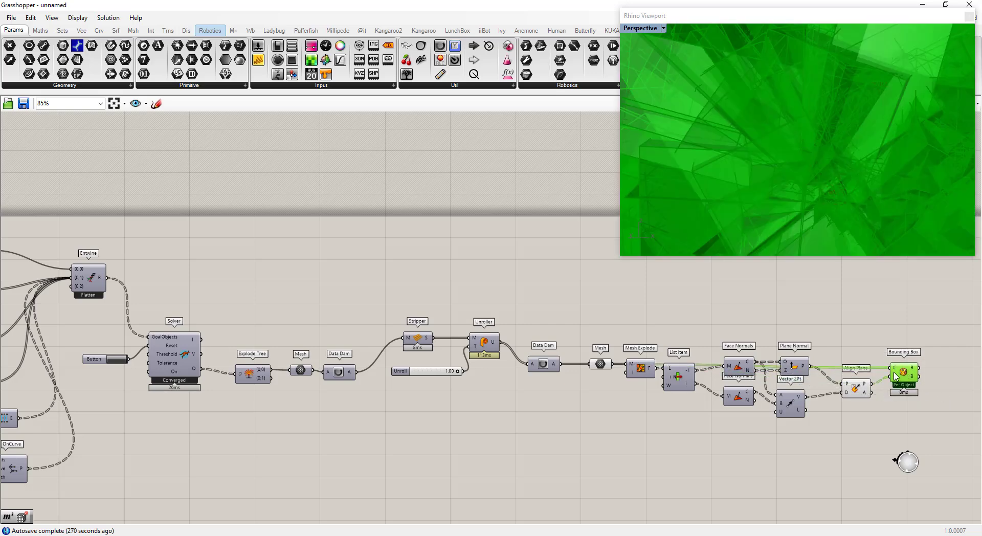
Graft the C input of Bounding Box, move the component slightly above Align Plane, and inspect the resulting boxes in the viewport.
scroll(895, 376, "up", 3)
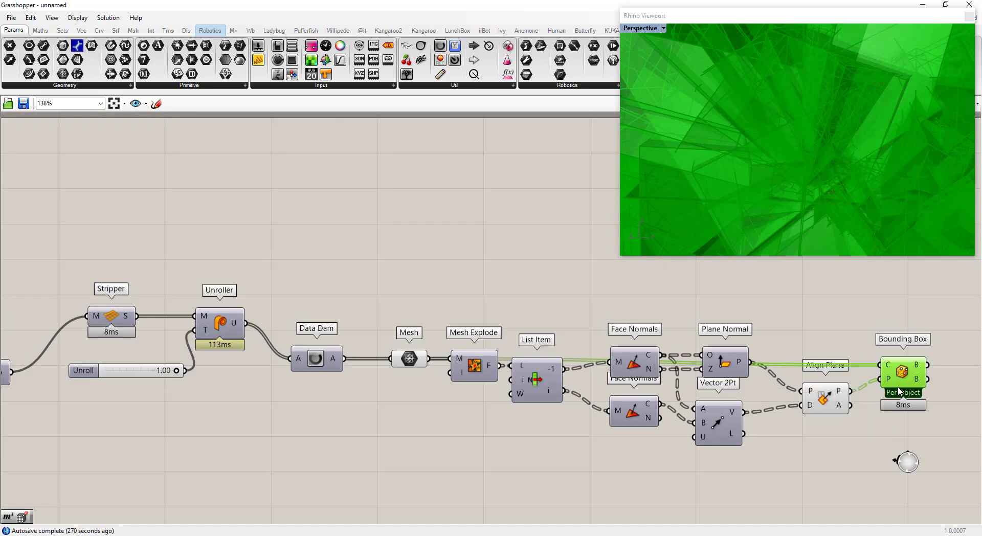
scroll(896, 379, "up", 3)
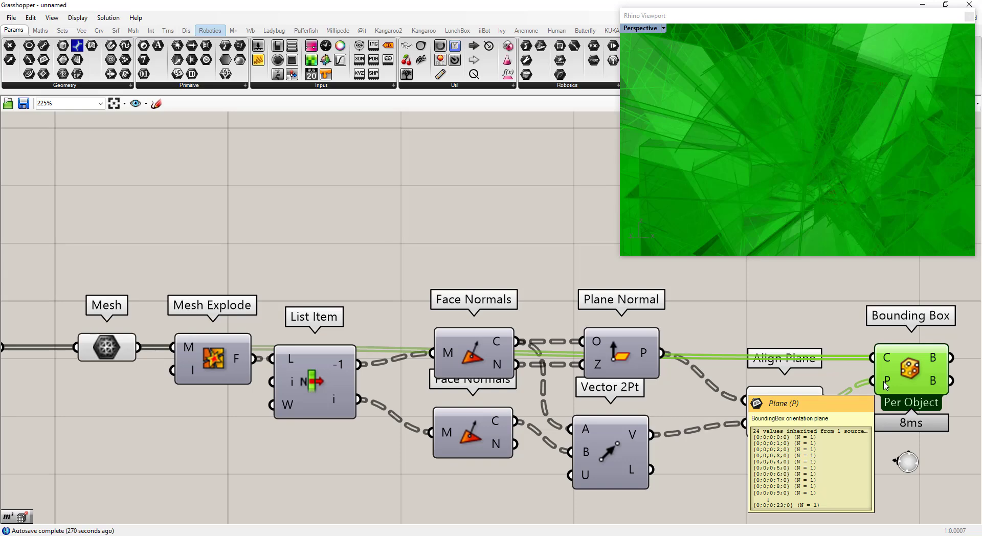
scroll(886, 385, "down", 5)
scroll(859, 362, "up", 4)
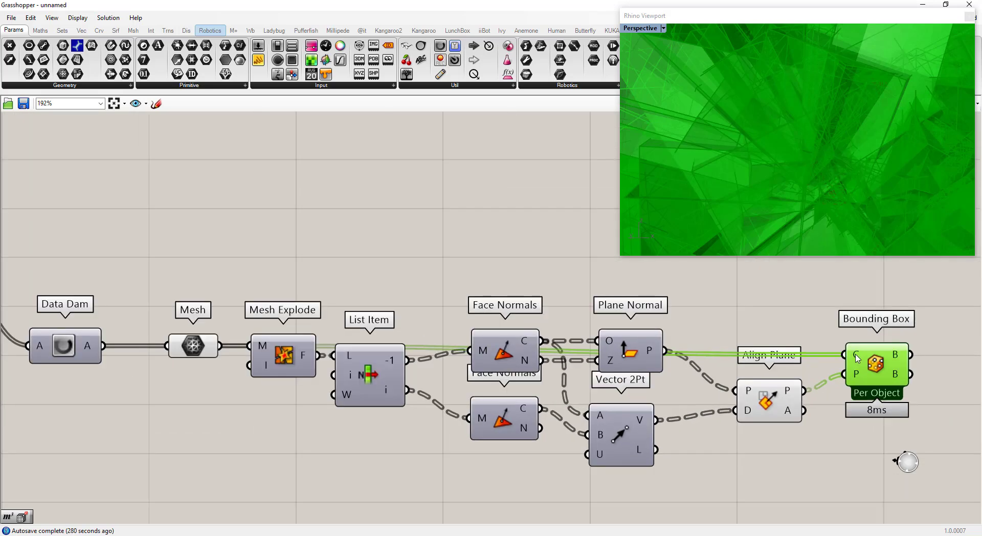
right_click(857, 358)
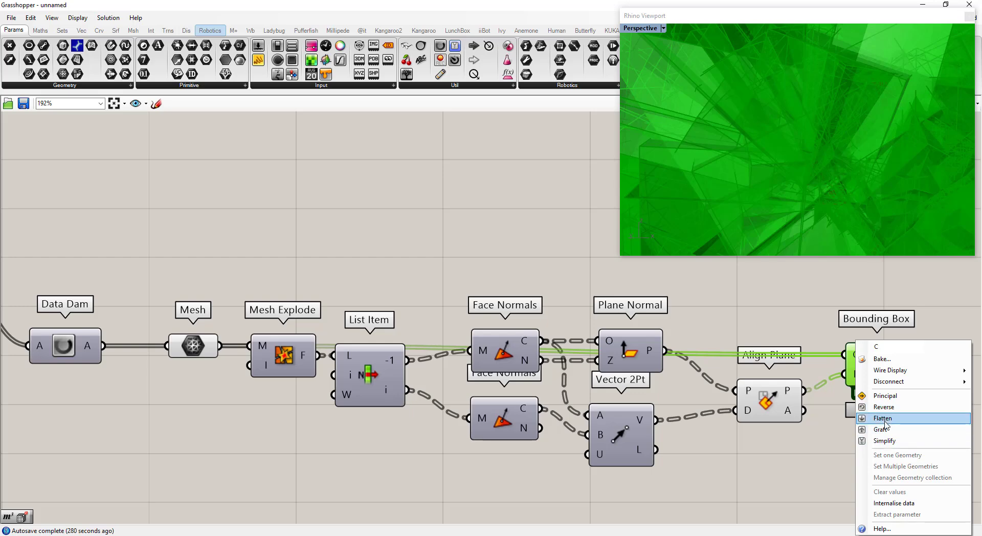
left_click(883, 419)
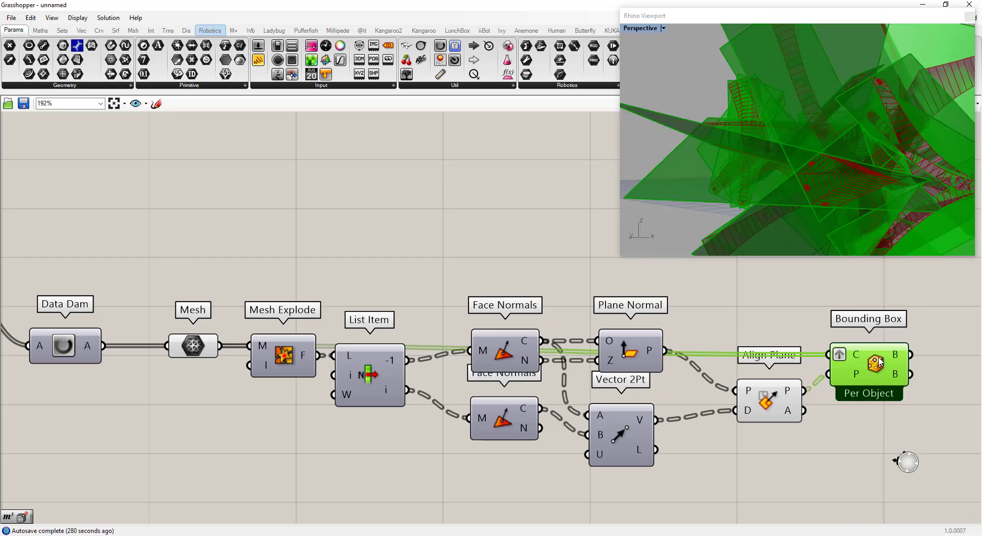
left_click_drag(878, 361, 890, 341)
left_click(860, 412)
scroll(762, 170, "down", 7)
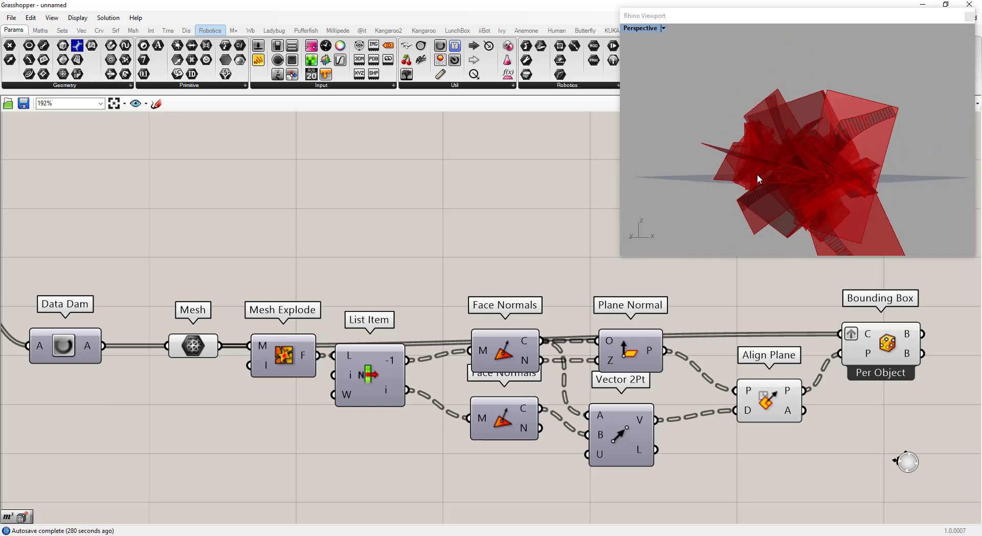
right_click_drag(758, 178, 703, 200)
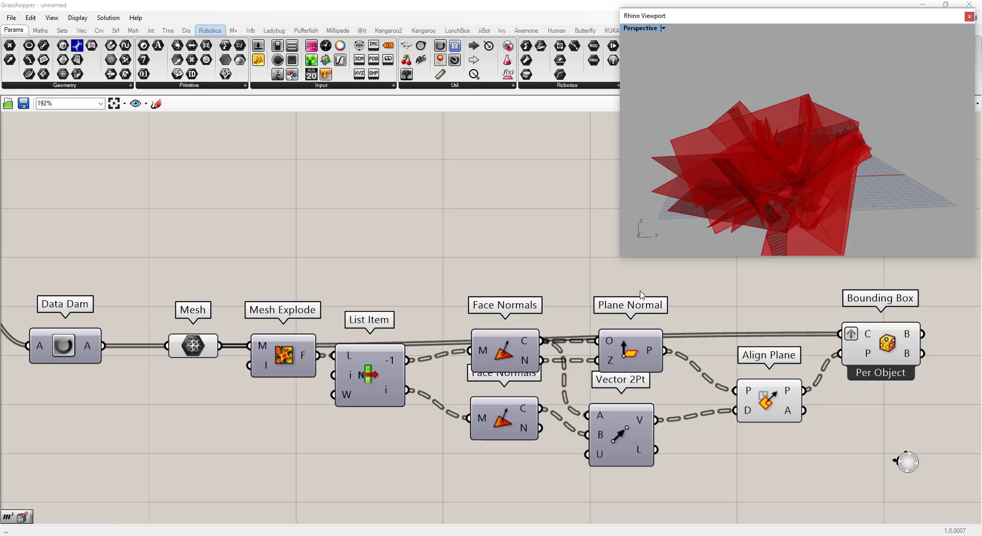
Add a Box Corners component beside Bounding Box and connect Bounding Box's B box output to its B input.
scroll(644, 290, "down", 2)
scroll(968, 297, "up", 1)
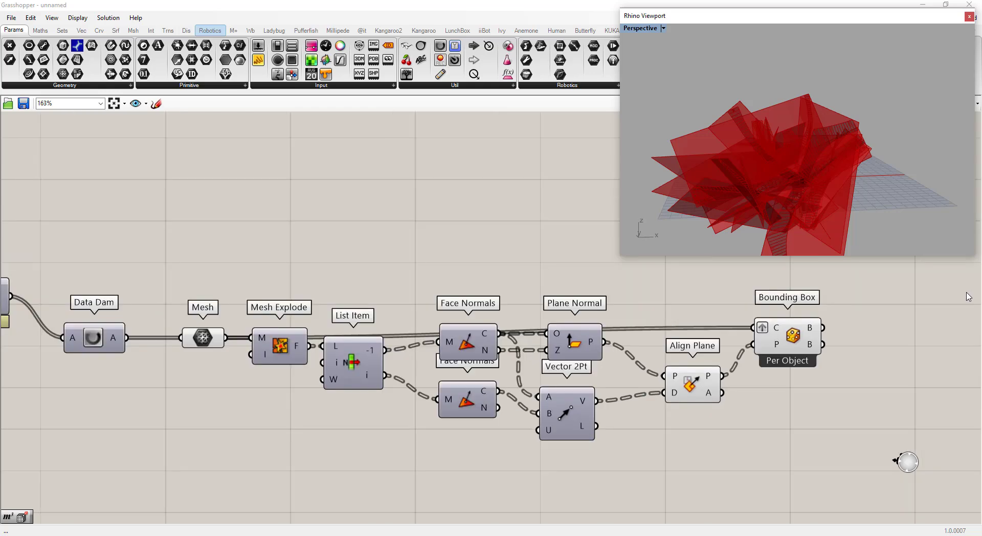
double_click(905, 370)
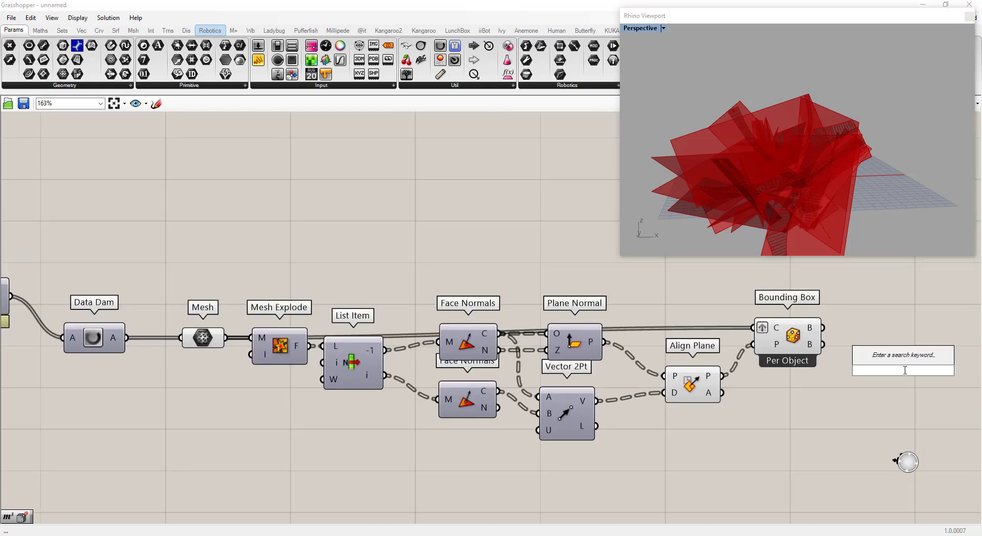
type("box")
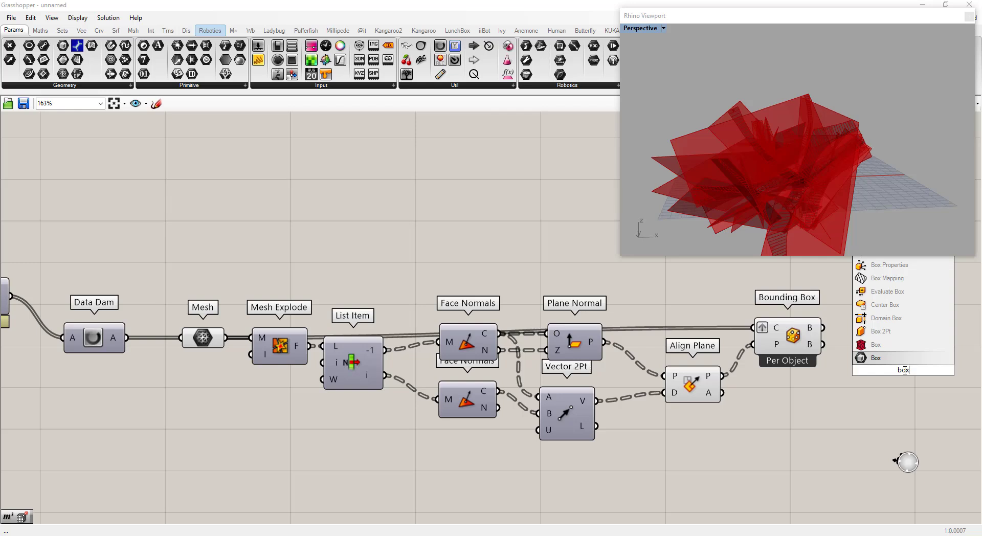
type(" cor")
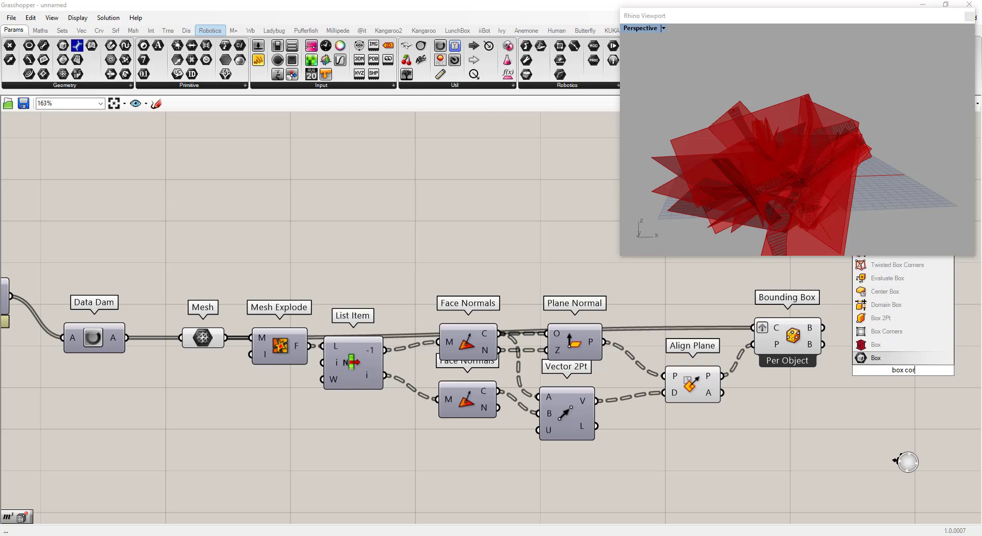
left_click(886, 330)
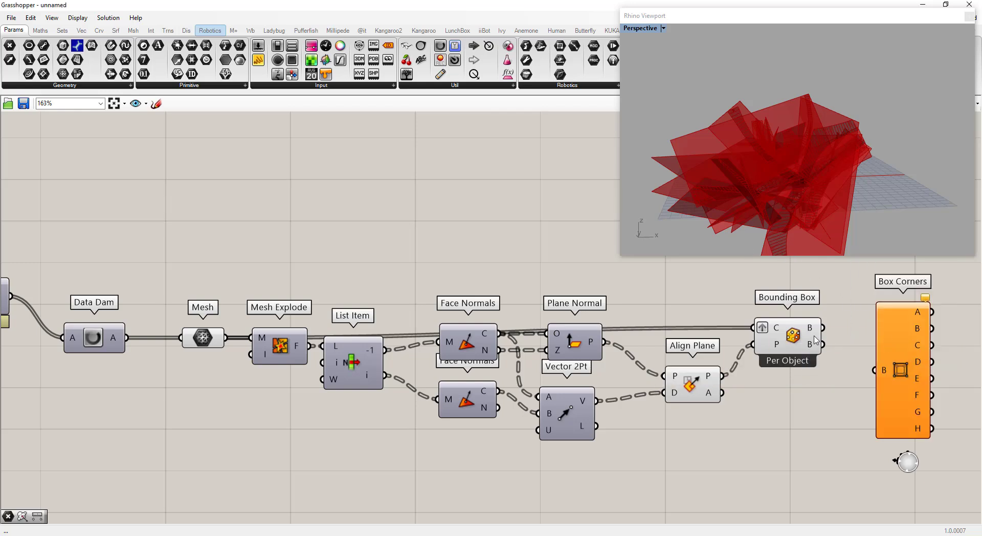
left_click_drag(822, 328, 874, 398)
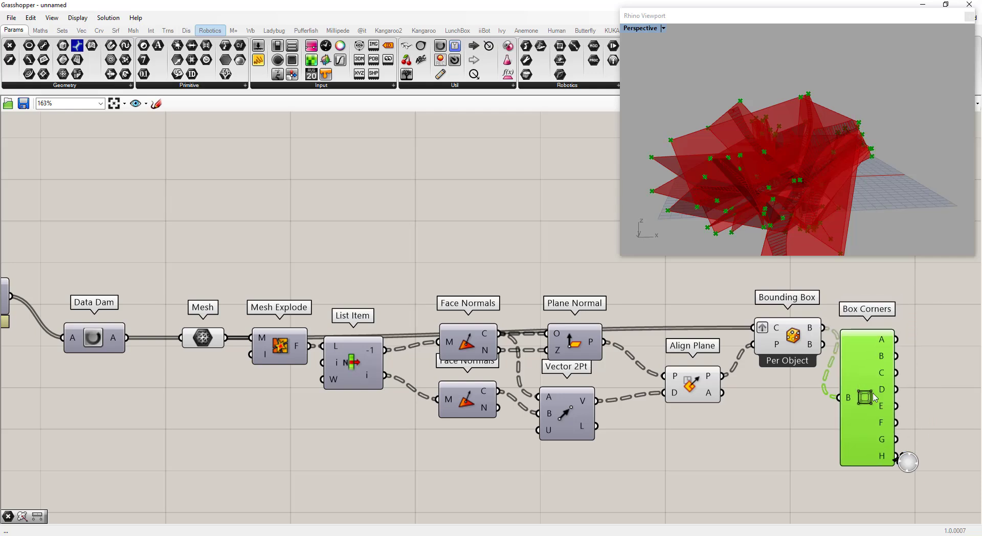
mouse_move(882, 392)
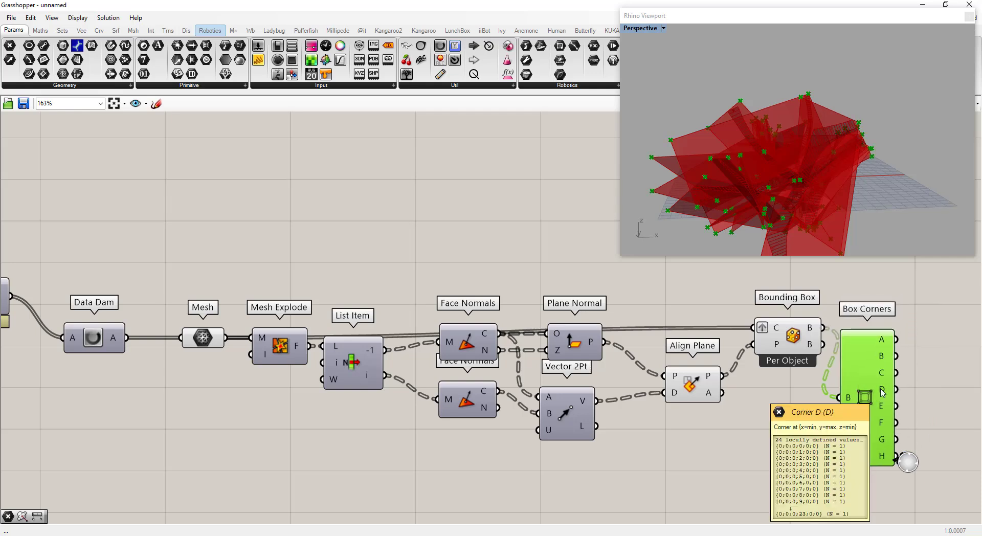
Add a Plane Origin component, feeding Align Plane's P output to B and Box Corners' D output to O, and move it closer.
scroll(878, 398, "down", 3)
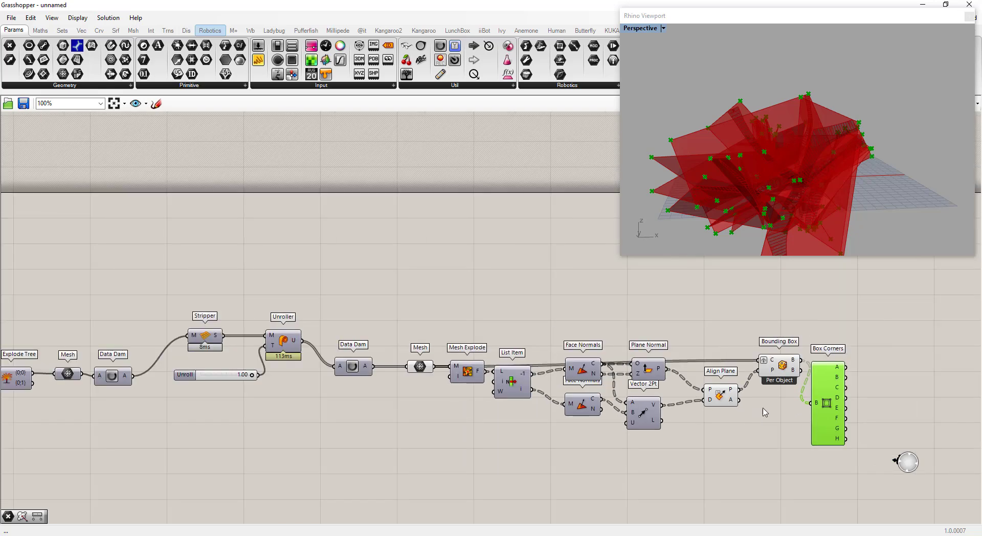
scroll(913, 412, "up", 2)
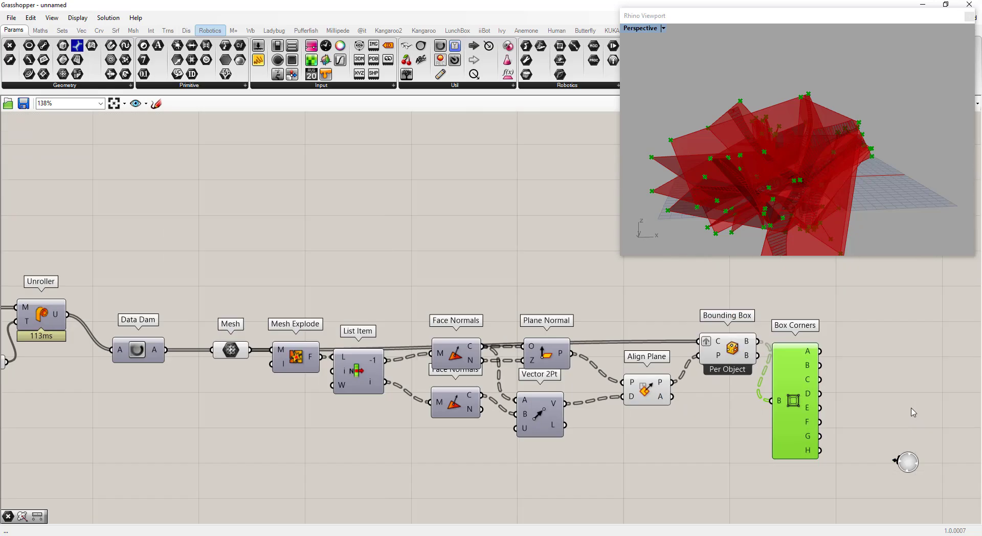
double_click(914, 412)
type("plane or")
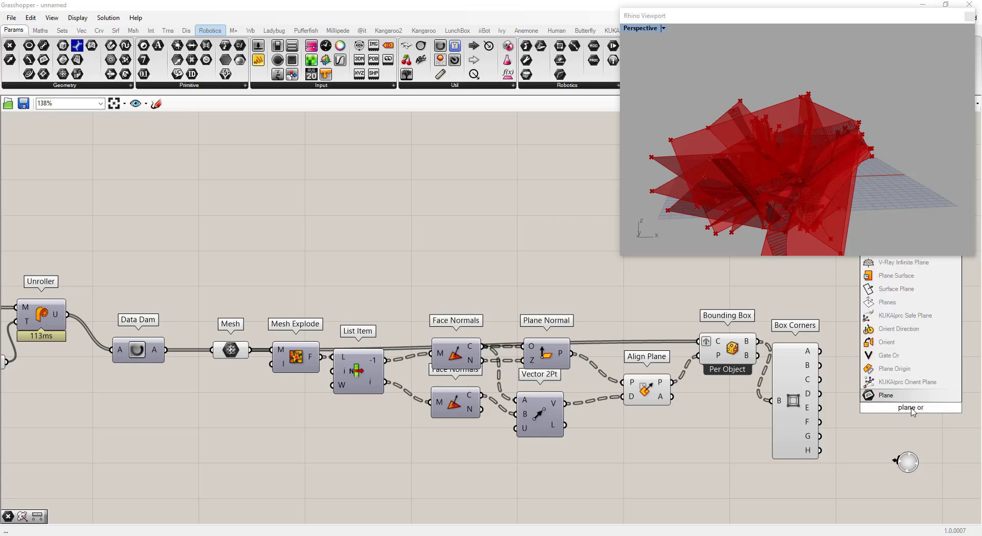
left_click(894, 369)
scroll(850, 409, "up", 1)
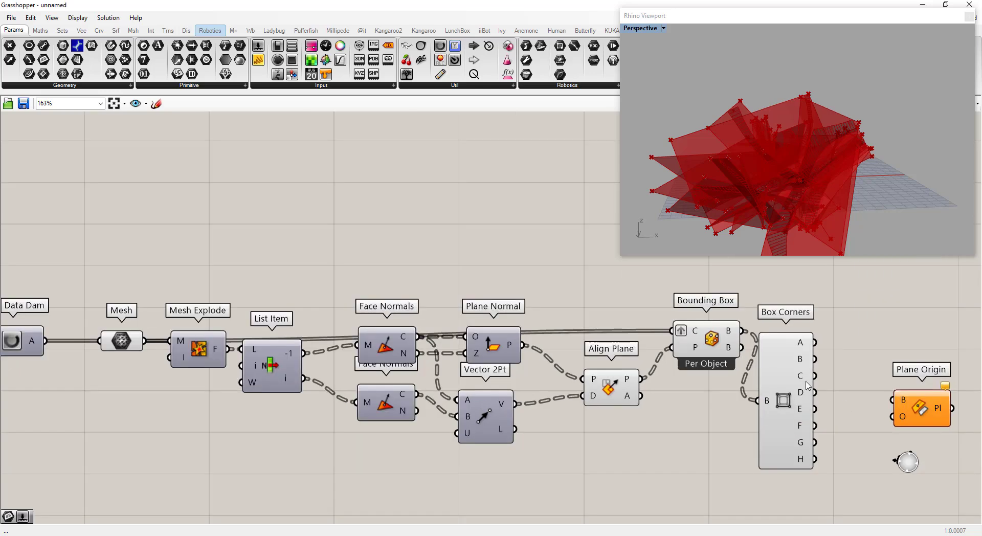
left_click_drag(642, 379, 894, 400)
left_click_drag(813, 392, 892, 390)
left_click(923, 411)
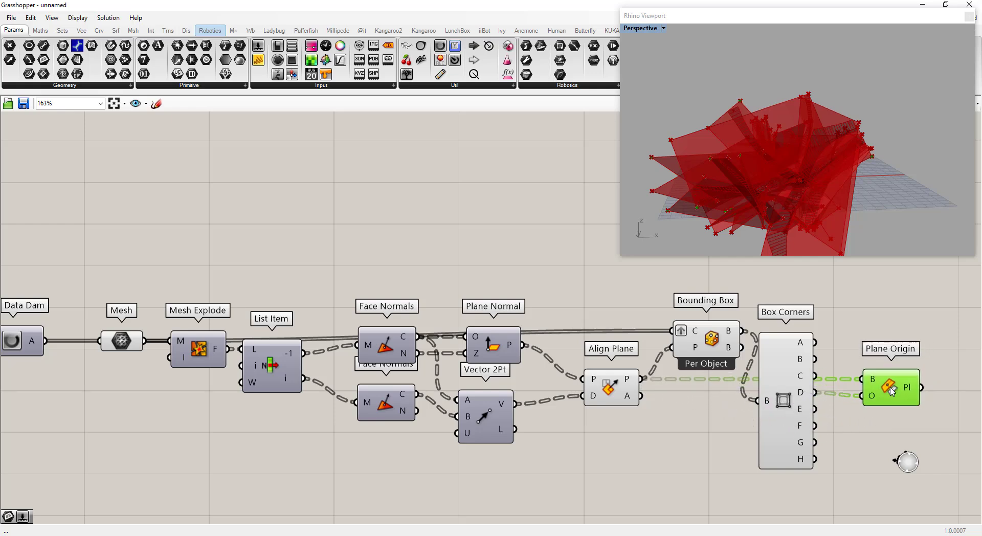
Hide the previews of Align Plane, Bounding Box and Box Corners, and nudge Plane Origin slightly upward.
left_click_drag(820, 493, 571, 322)
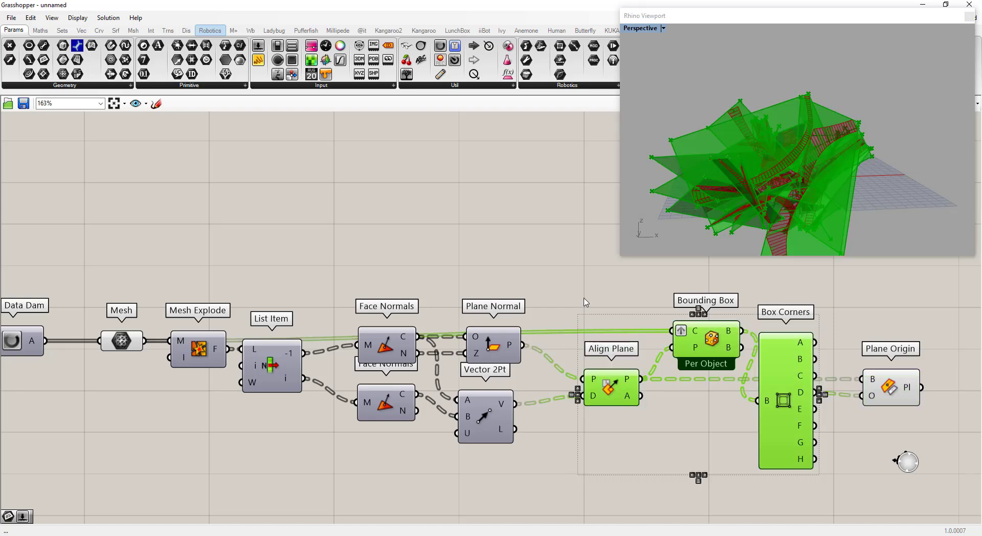
right_click(585, 304)
left_click(618, 314)
left_click_drag(896, 387, 896, 384)
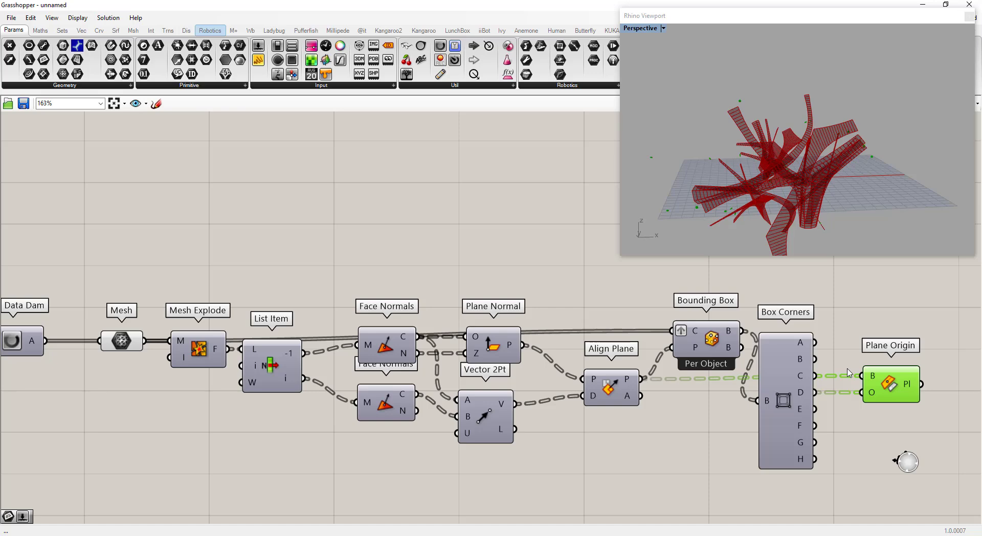
Add an Orient component well beyond Plane Origin and connect the Mesh parameter to its G input.
scroll(703, 390, "down", 7)
scroll(869, 404, "up", 3)
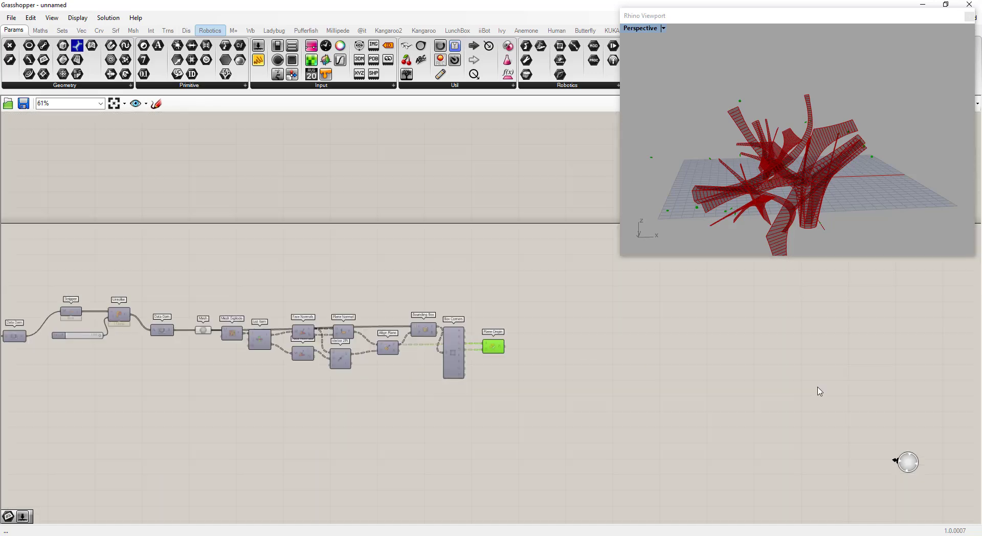
double_click(713, 378)
type("orient")
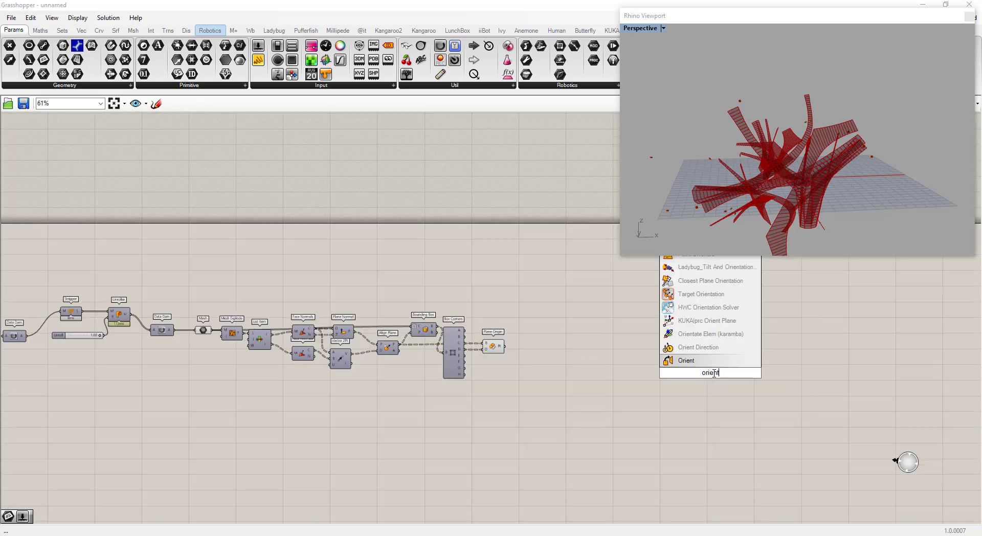
left_click(697, 362)
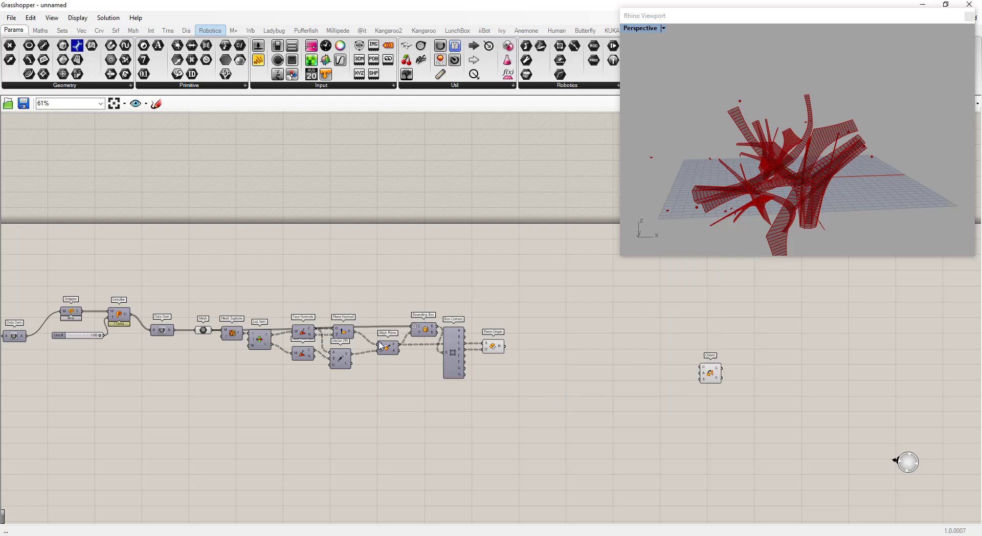
left_click(203, 330)
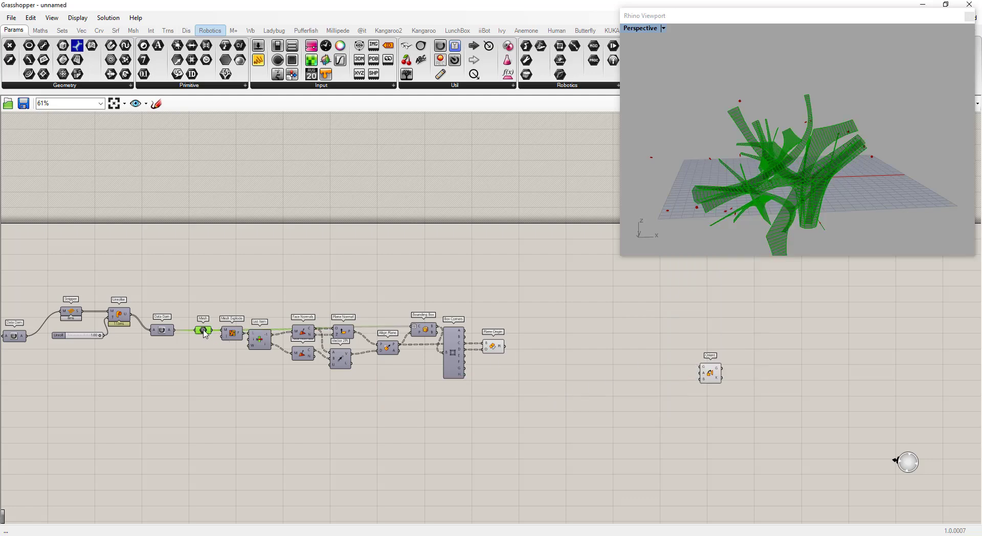
left_click_drag(244, 338, 716, 309)
Insert a relay on the Mesh-to-Orient wire, place it above Mesh Explode, and connect Plane Origin's Pl output to Orient's A input.
double_click(517, 310)
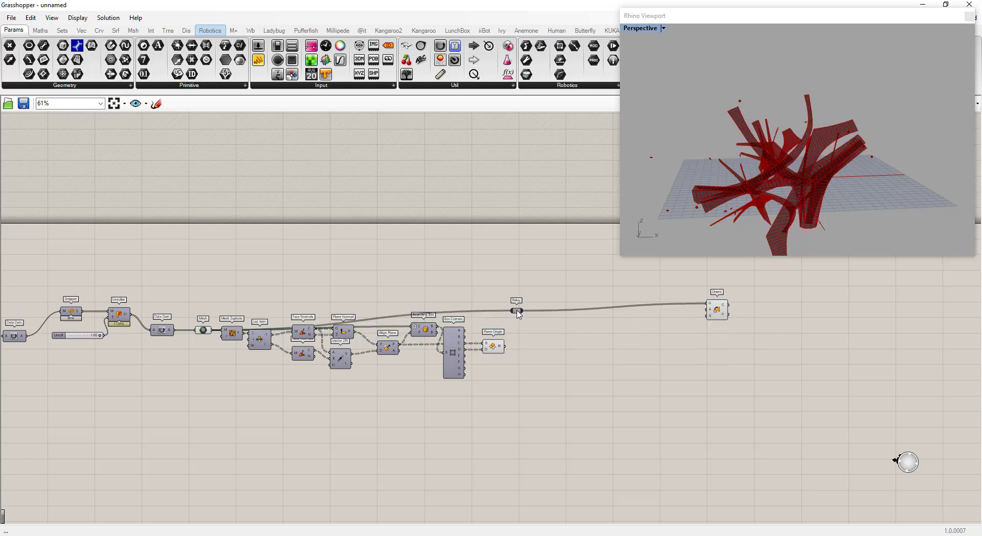
left_click_drag(510, 310, 220, 297)
left_click(667, 342)
left_click_drag(505, 346, 707, 310)
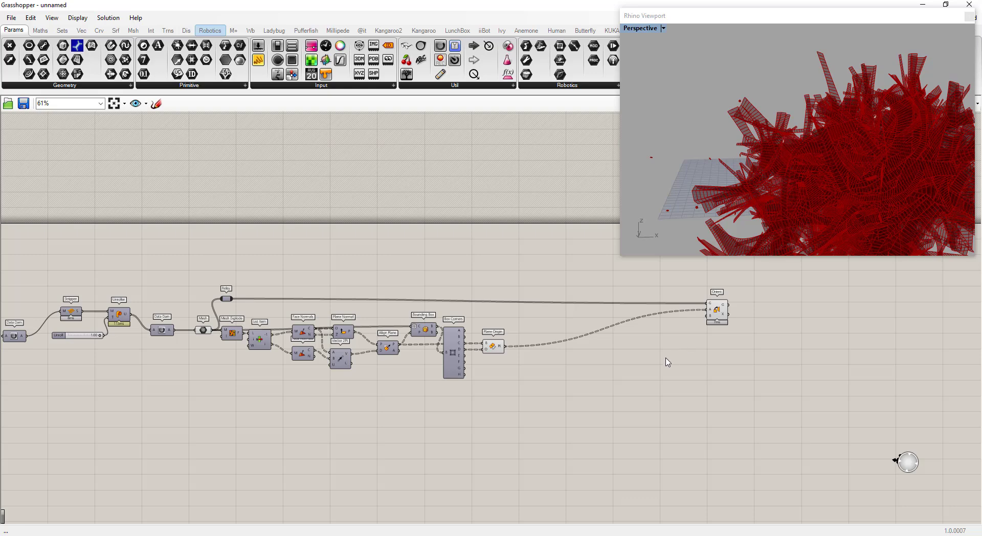
Add an XY Plane component below Orient.
double_click(666, 357)
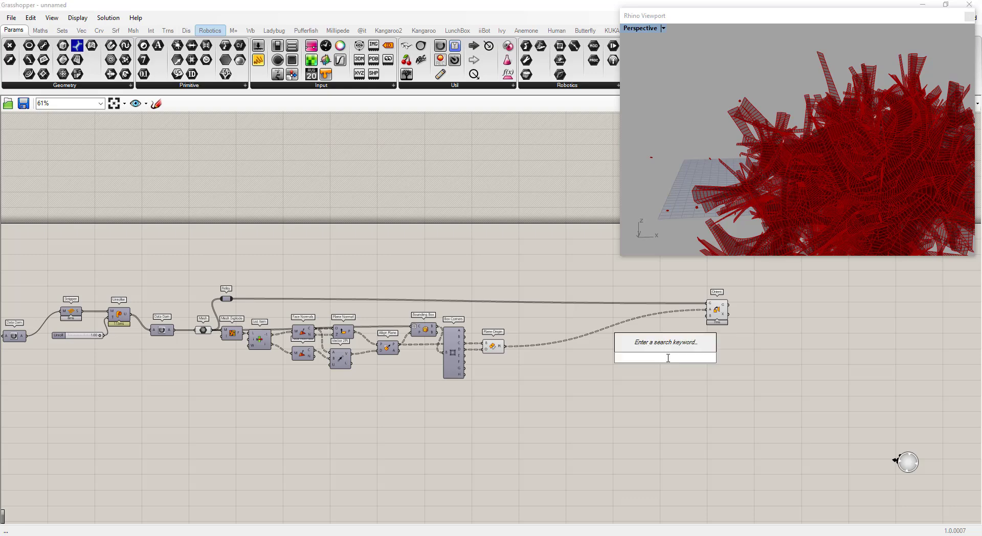
type("xy")
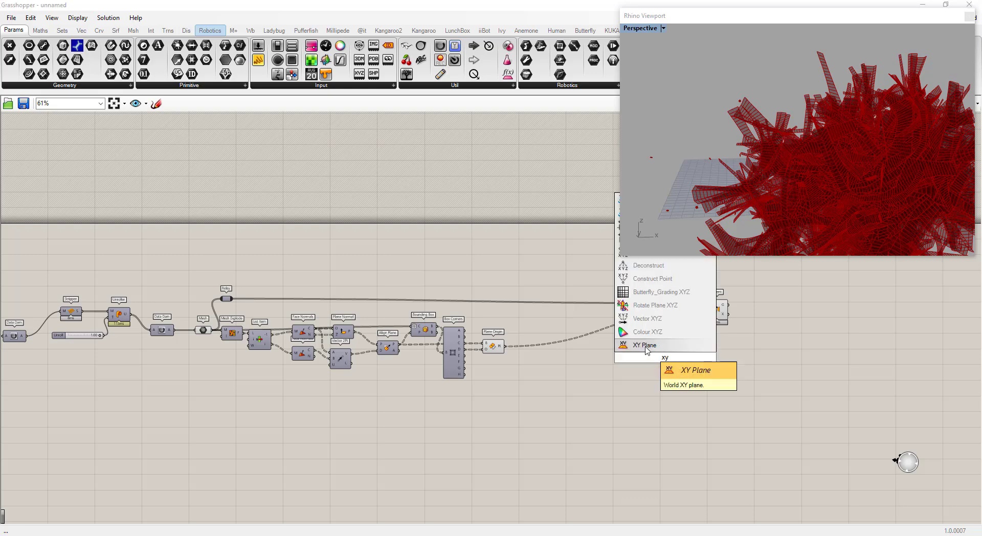
key("Return")
scroll(692, 318, "up", 5)
scroll(696, 297, "down", 4)
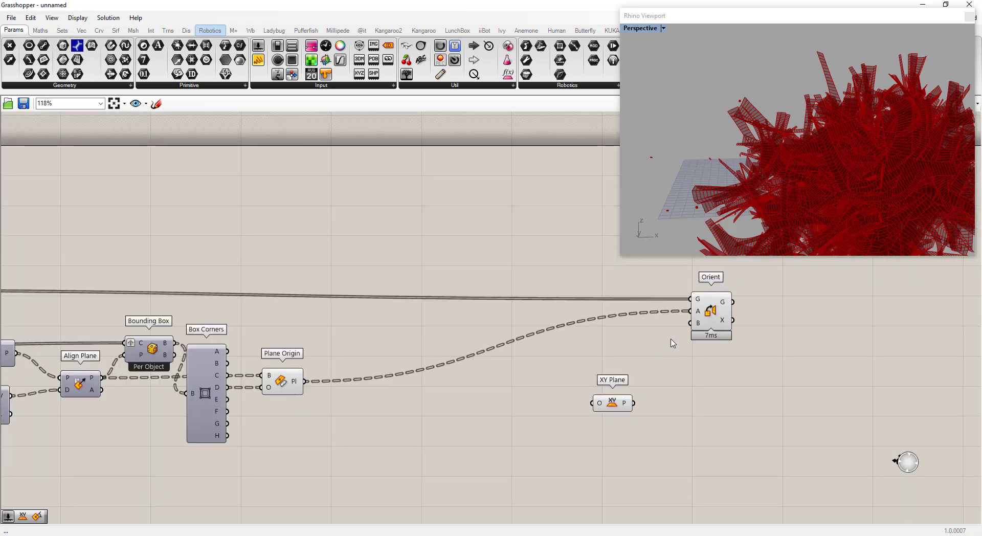
Flatten Orient's A input, connect XY Plane's P output to its B input, and highlight the oriented strips.
scroll(696, 307, "up", 6)
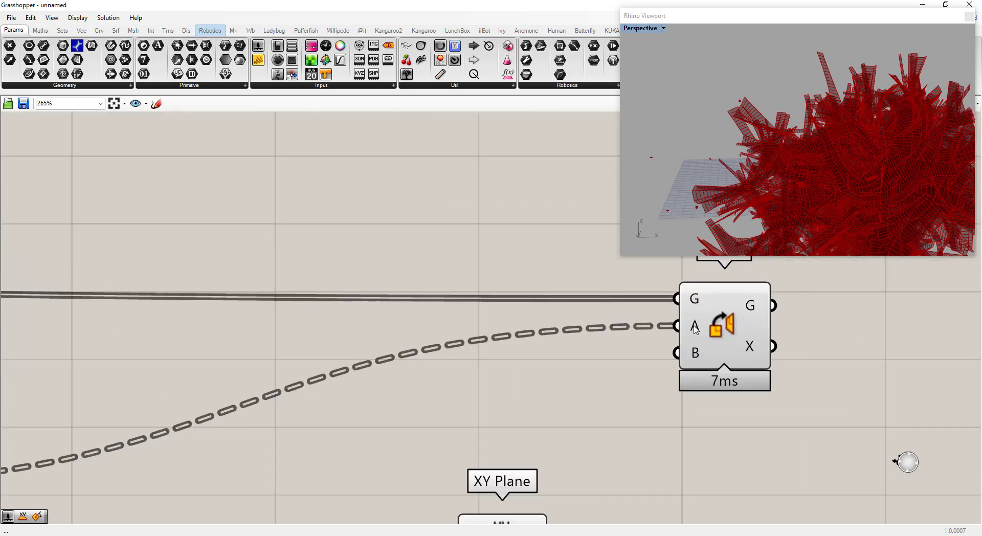
right_click(696, 330)
left_click(724, 406)
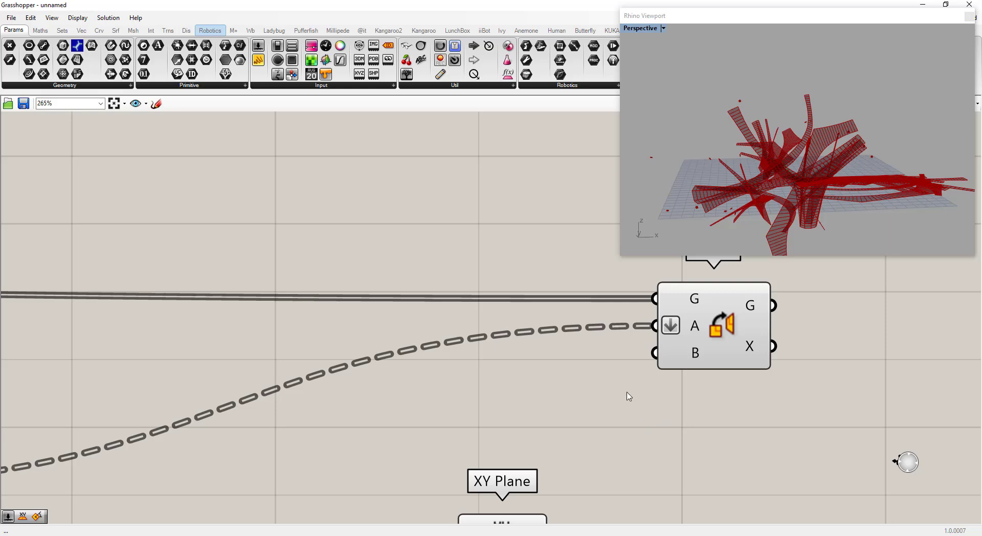
scroll(629, 396, "down", 5)
left_click_drag(552, 460, 615, 358)
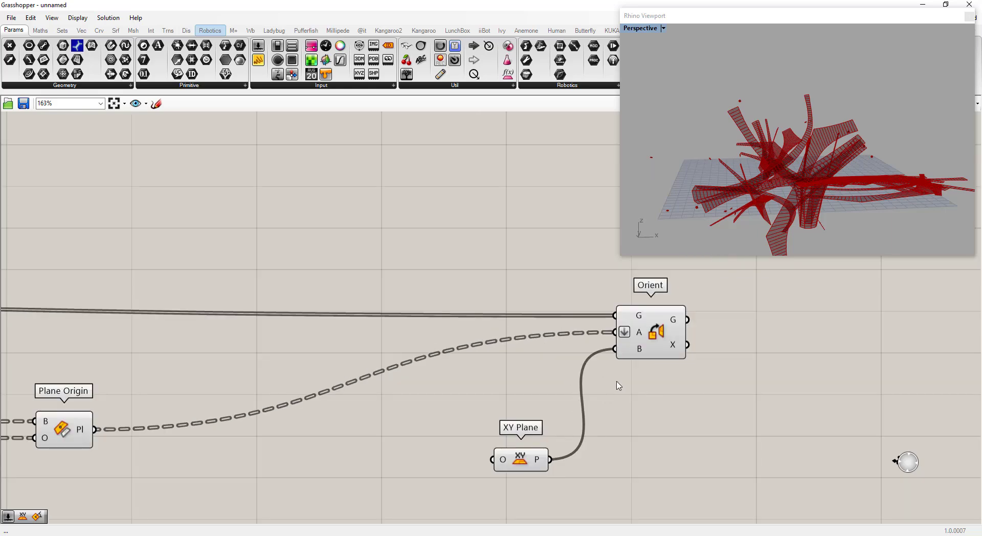
left_click(656, 332)
scroll(656, 317, "down", 5)
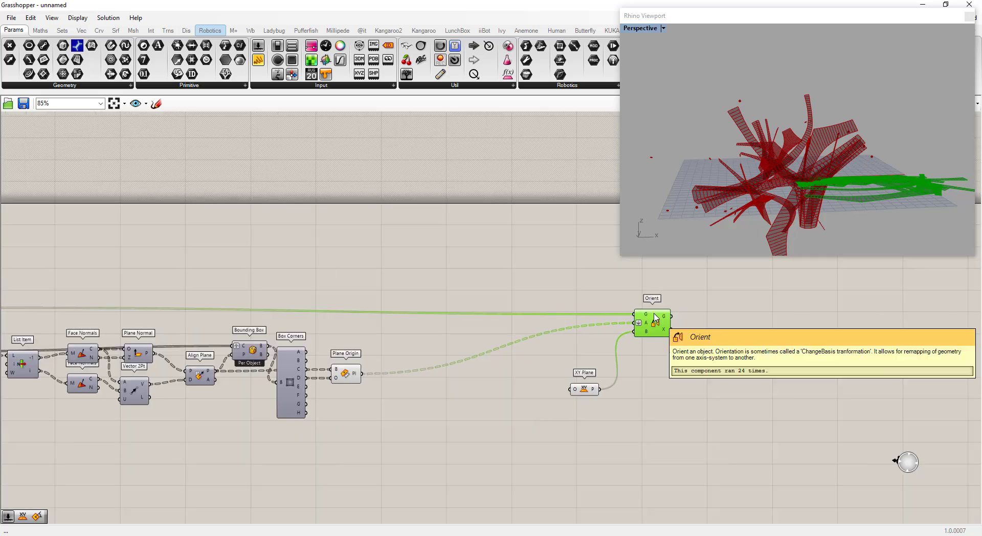
Hide the previews of the components from Mesh to XY Plane and inspect the strips oriented onto the world XY plane.
left_click_drag(607, 436, 113, 321)
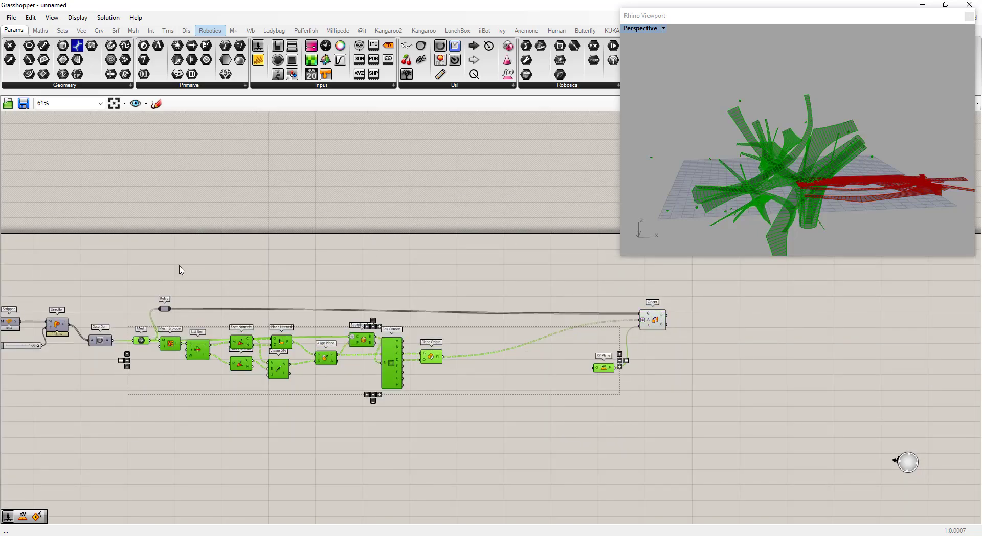
right_click(189, 252)
left_click(216, 270)
scroll(891, 177, "up", 5)
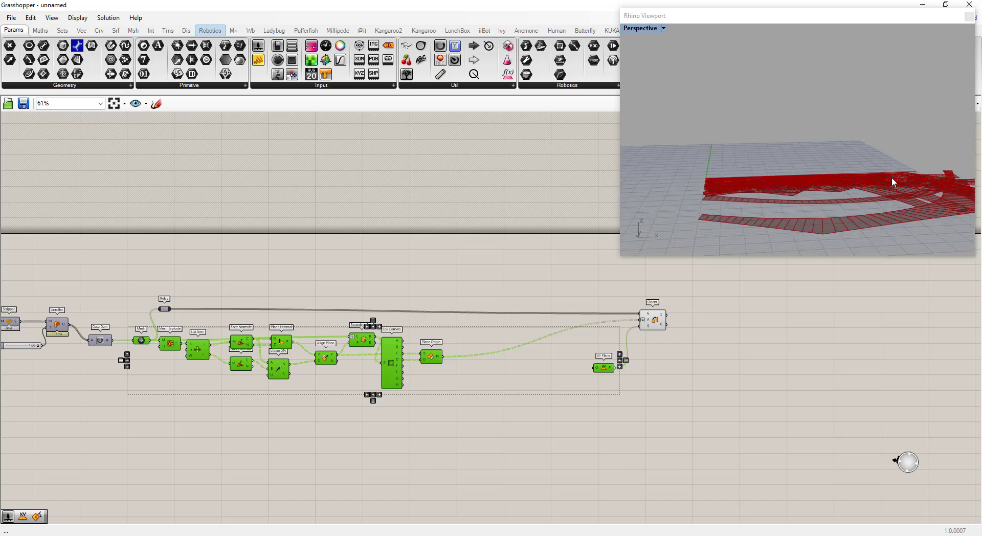
right_click_drag(891, 178, 729, 201)
scroll(806, 186, "up", 4)
mouse_move(800, 187)
right_mouse_down()
mouse_move(804, 166)
mouse_move(808, 180)
mouse_move(787, 139)
mouse_move(785, 83)
mouse_move(792, 183)
right_mouse_up()
left_click(658, 320)
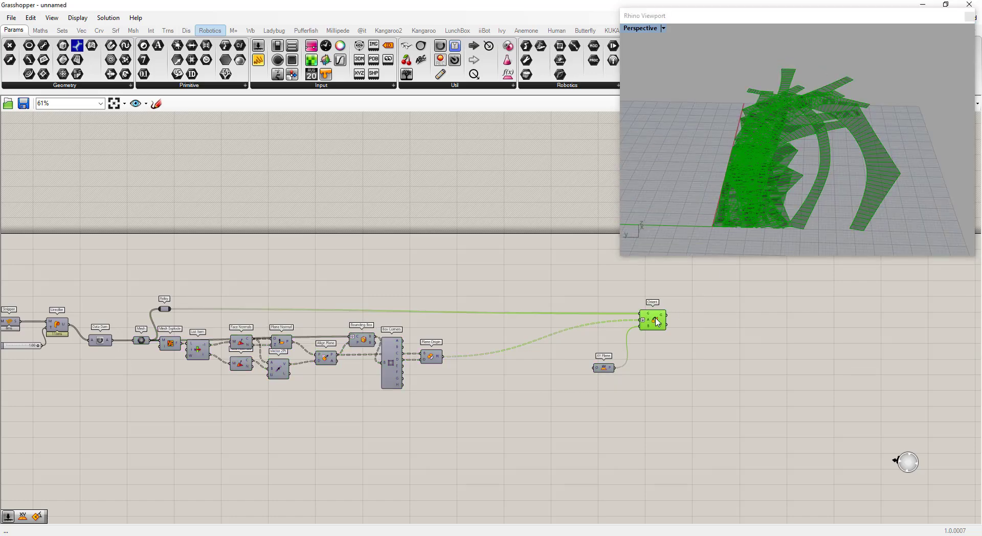
Add a List Item component beside Orient, leaving some space between them.
left_click(691, 341)
scroll(691, 342, "up", 4)
double_click(706, 328)
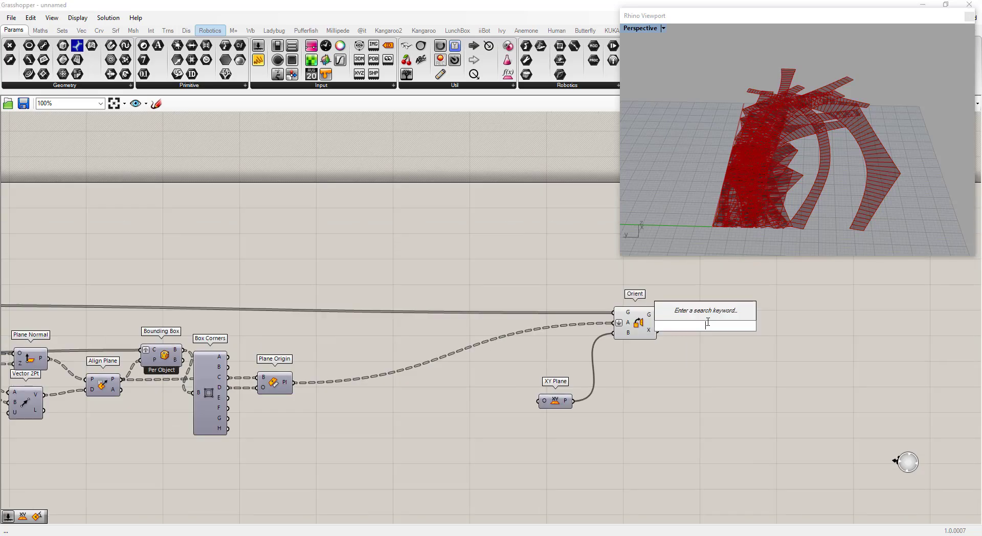
type("item")
left_click(688, 313)
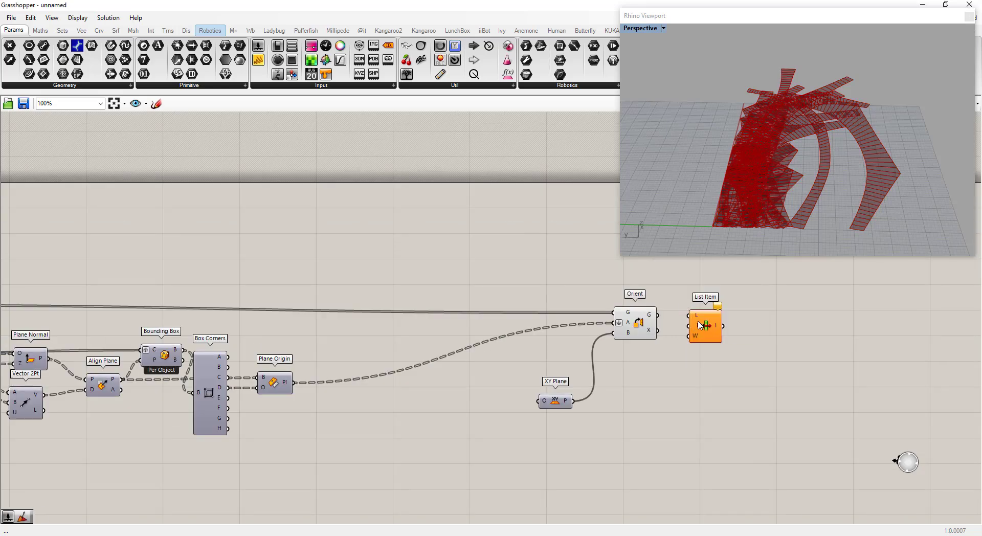
left_click_drag(702, 326, 746, 332)
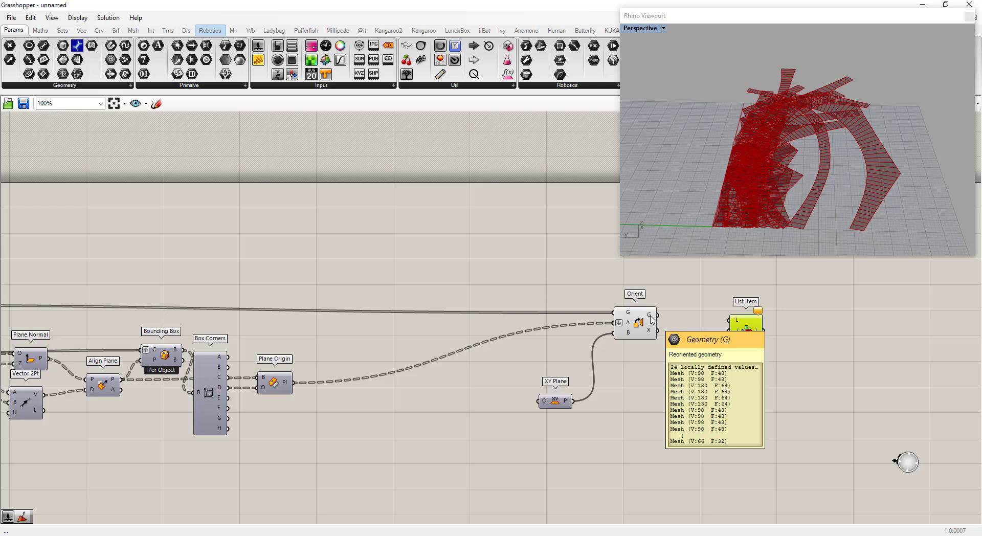
Add a number slider with a value of 0 just below Orient.
double_click(652, 369)
type("24")
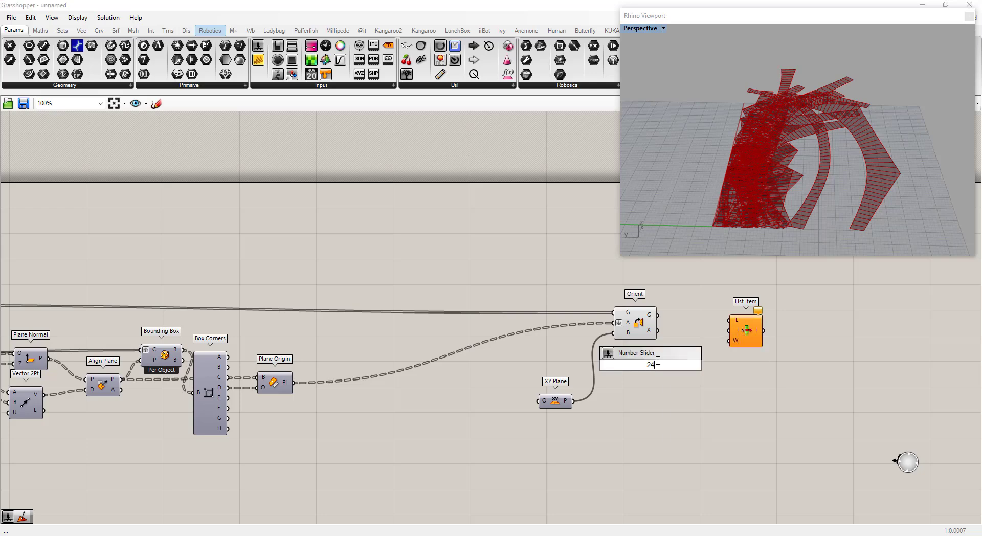
key("BackSpace")
key("BackSpace")
type("0")
key("Return")
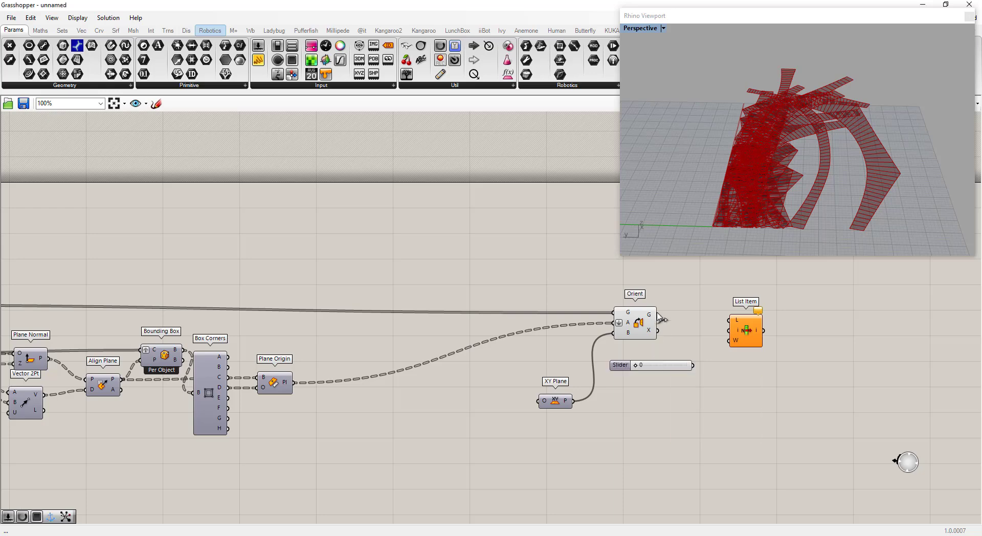
Connect Orient's G output to List Item's L input and the number slider to its i input, then hide Orient's preview.
left_click_drag(657, 314, 729, 320)
left_click_drag(693, 365, 729, 331)
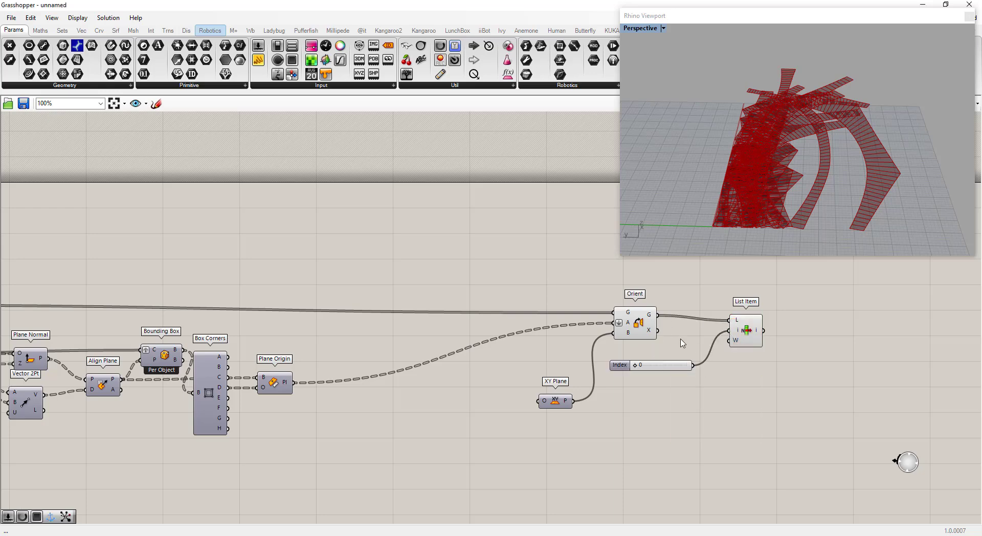
left_click(638, 328)
right_click(637, 329)
left_click(658, 342)
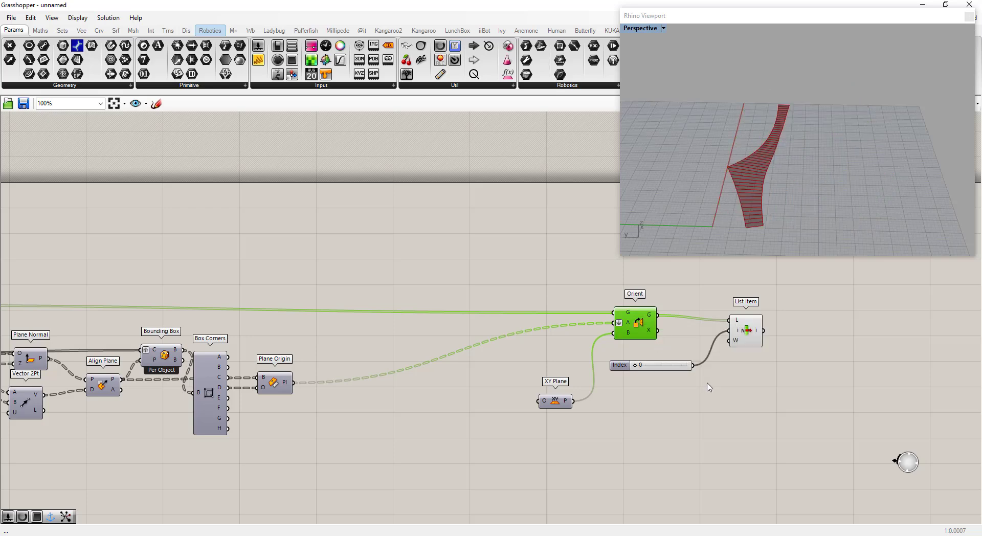
Try different strips through the Index slider, set it to 5, and inspect the picked strip in the viewport.
mouse_move(638, 368)
left_mouse_down()
mouse_move(693, 367)
mouse_move(637, 373)
mouse_move(656, 367)
left_mouse_up()
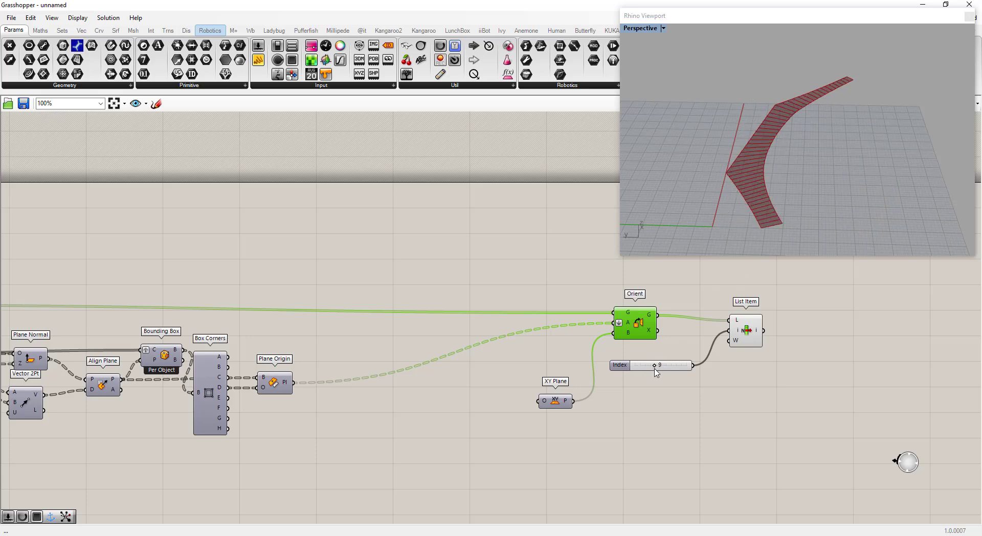
mouse_move(658, 367)
left_mouse_down()
mouse_move(673, 367)
mouse_move(645, 370)
left_mouse_up()
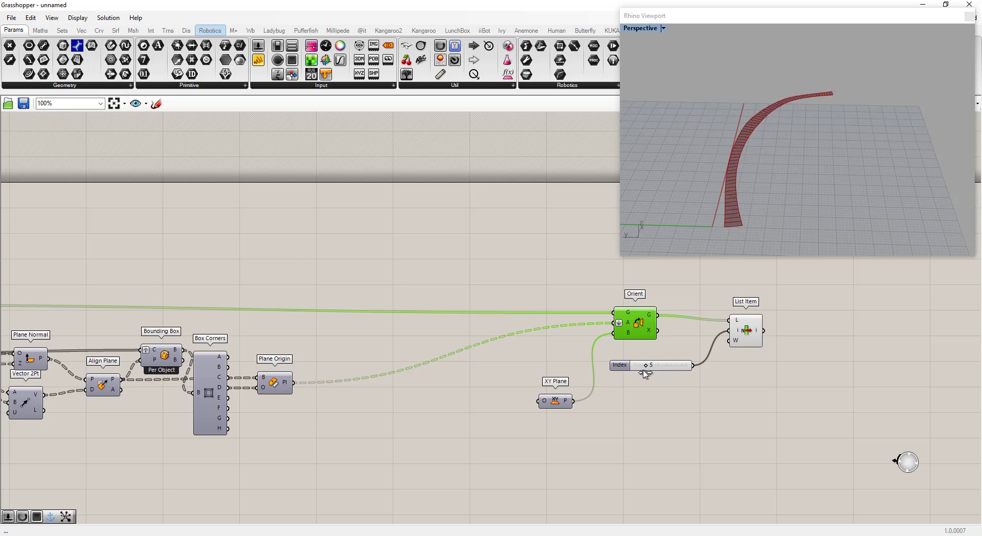
left_click(664, 396)
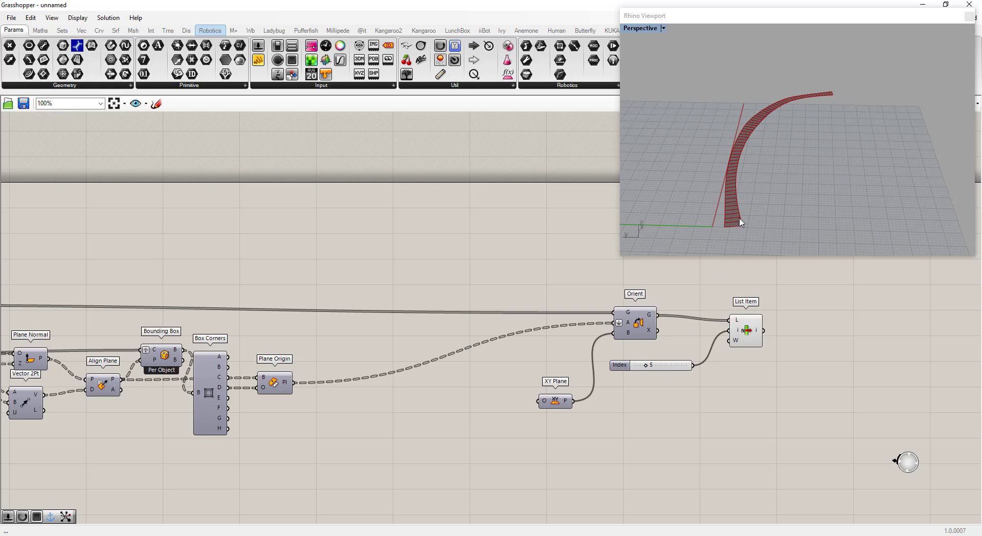
mouse_move(741, 207)
right_mouse_down()
mouse_move(741, 191)
mouse_move(899, 185)
mouse_move(732, 212)
right_mouse_up()
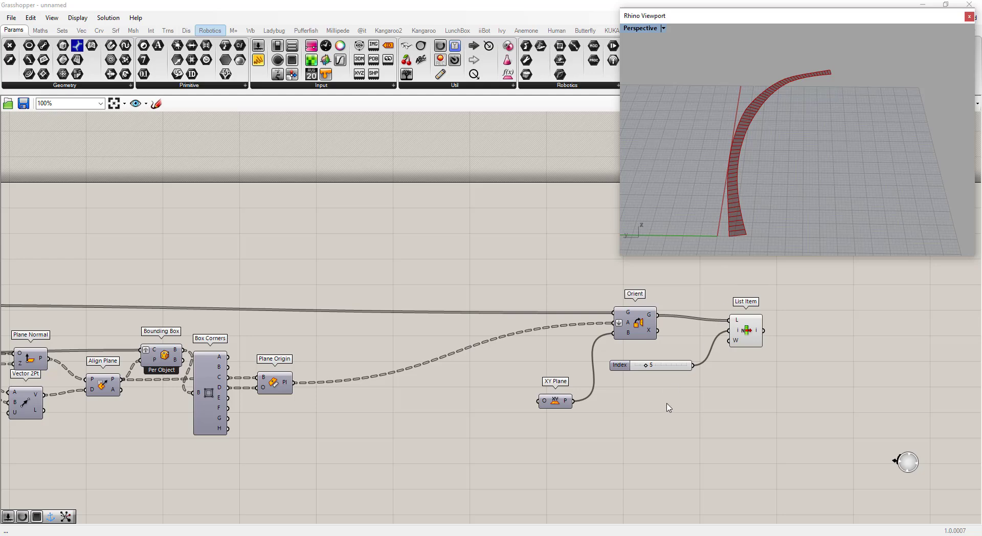
left_click(355, 483)
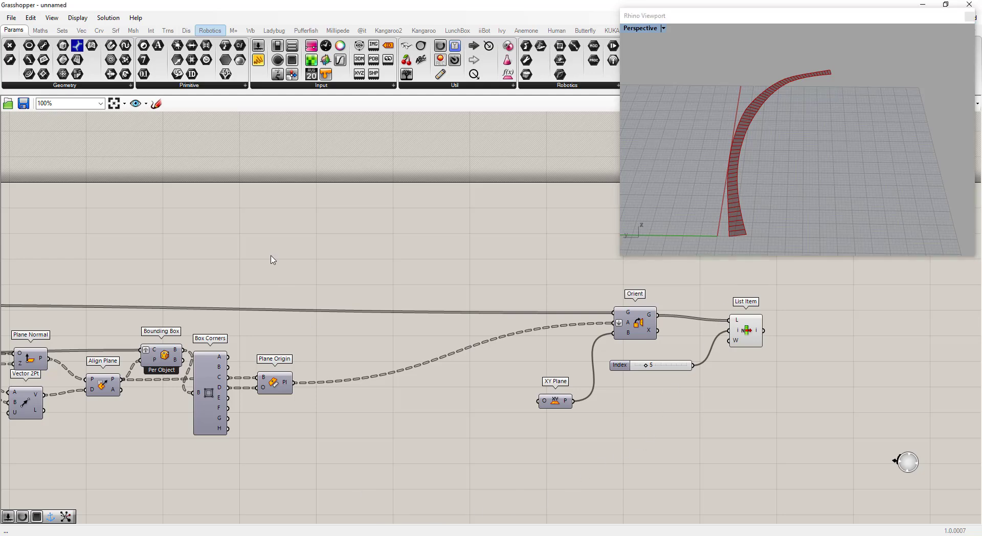
Add a Deconstruct Box component above Box Corners and feed it the boxes from Bounding Box's upper B output.
double_click(265, 243)
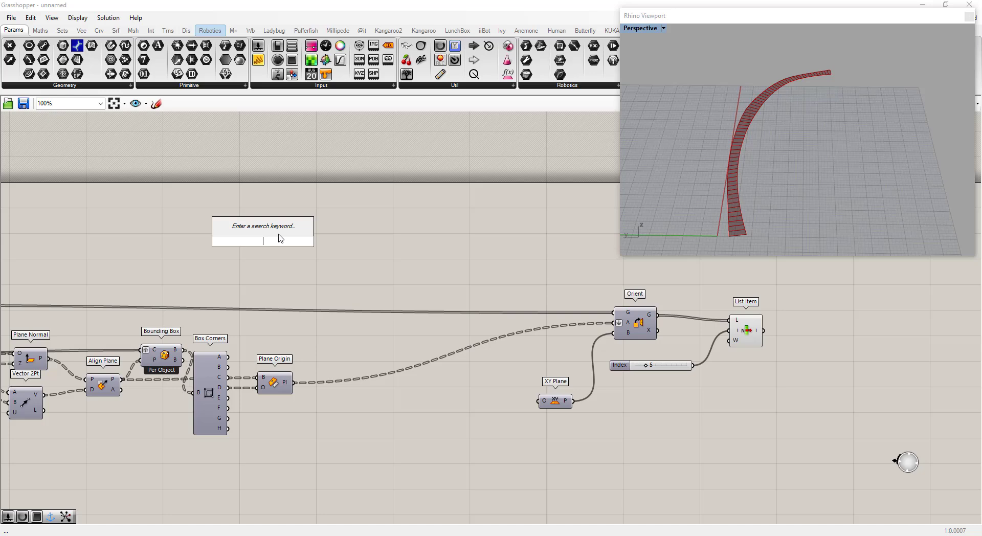
type("dec")
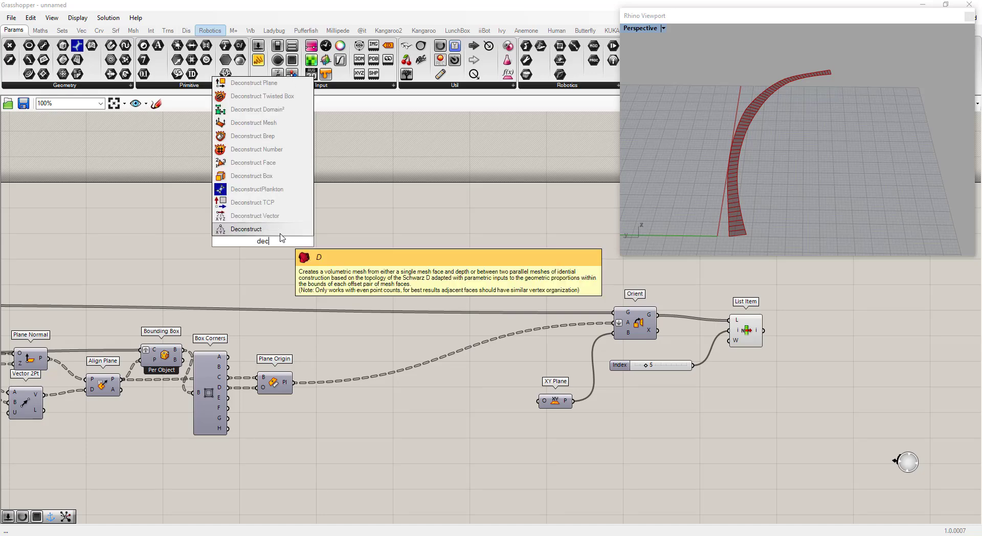
left_click(276, 175)
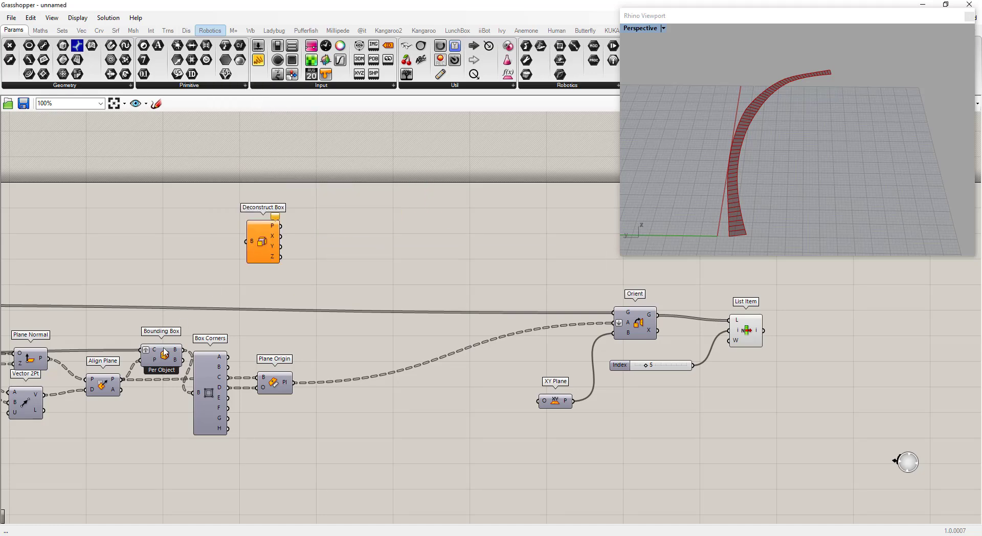
left_click_drag(183, 350, 252, 247)
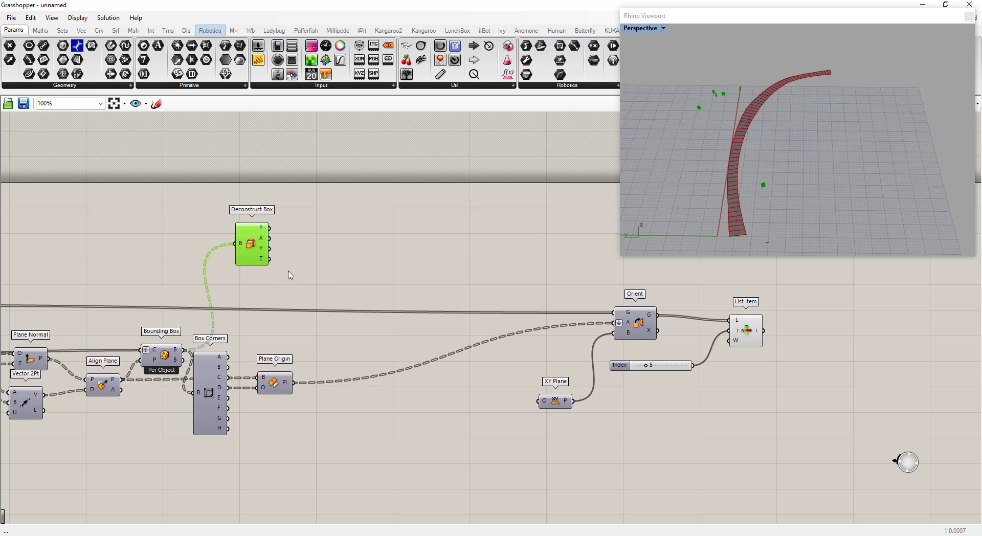
Add a Deconstruct Domain component beside Deconstruct Box and connect the Y output to its I input.
double_click(326, 250)
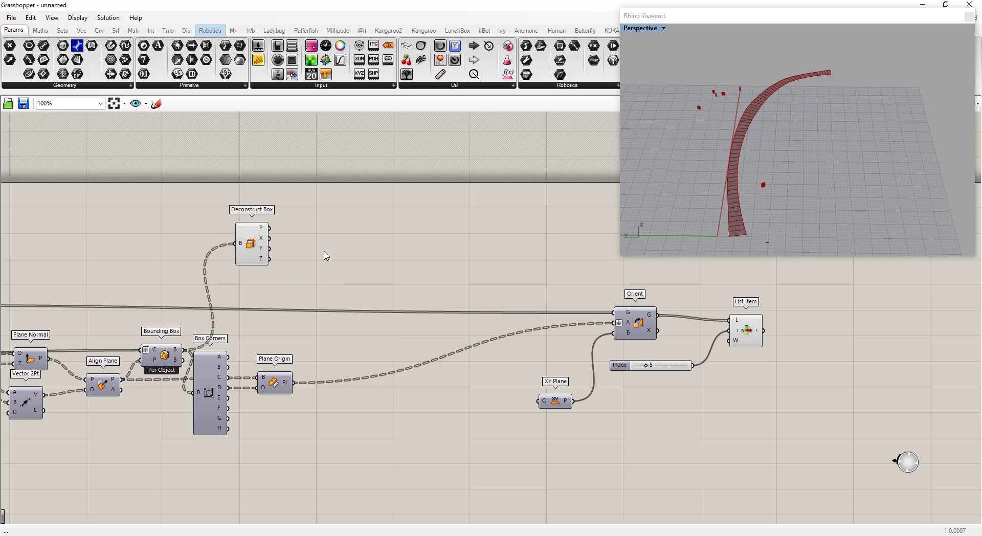
type("de")
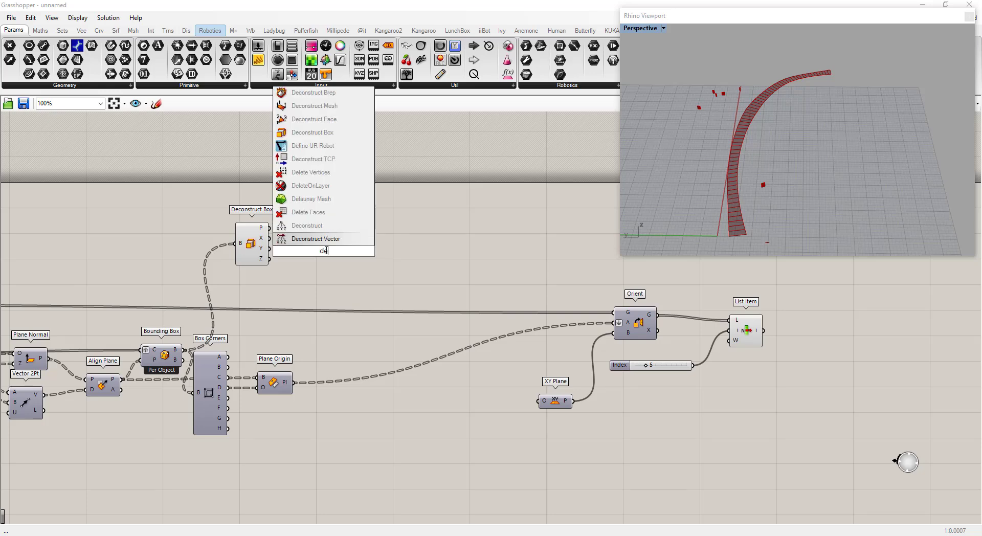
type("construct")
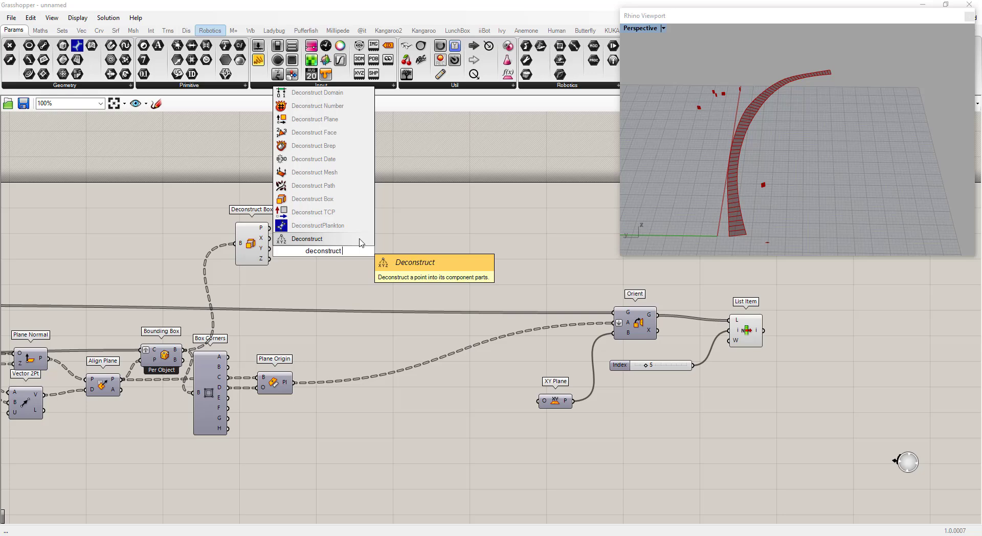
type(" do")
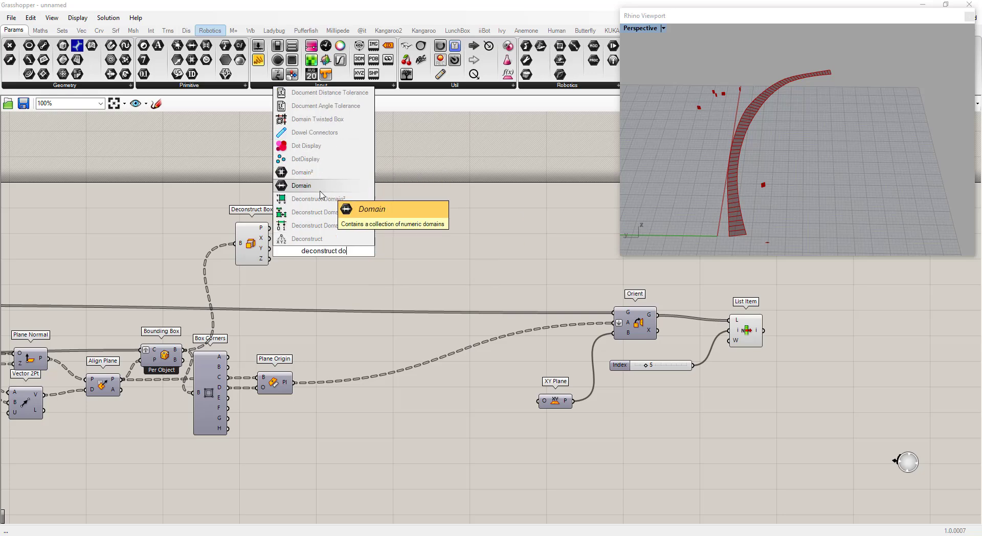
left_click(326, 230)
left_click_drag(269, 248, 310, 250)
left_click_drag(316, 249, 319, 245)
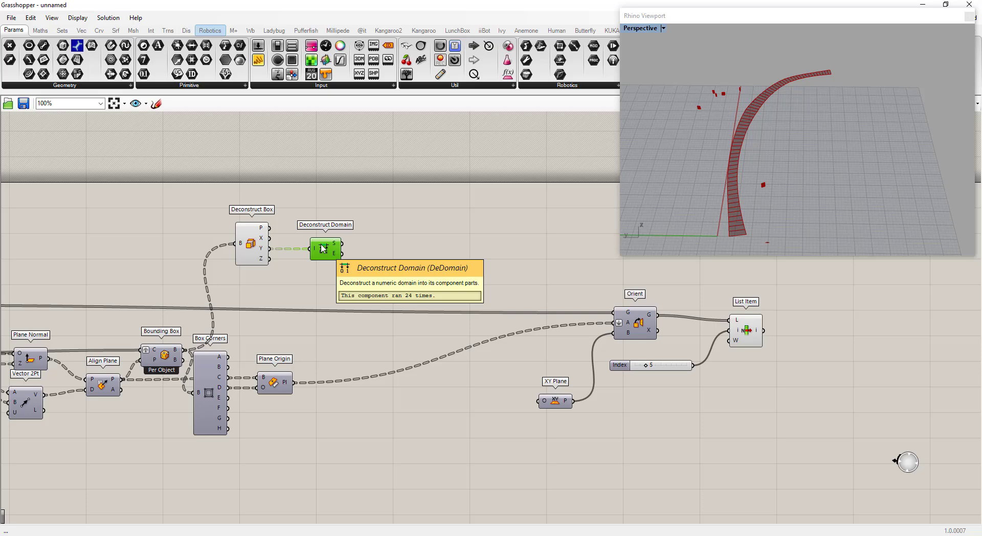
Add a Subtraction component beside Deconstruct Domain, with the E output wired to A and the S output to B.
left_click(369, 247)
double_click(370, 247)
type("s")
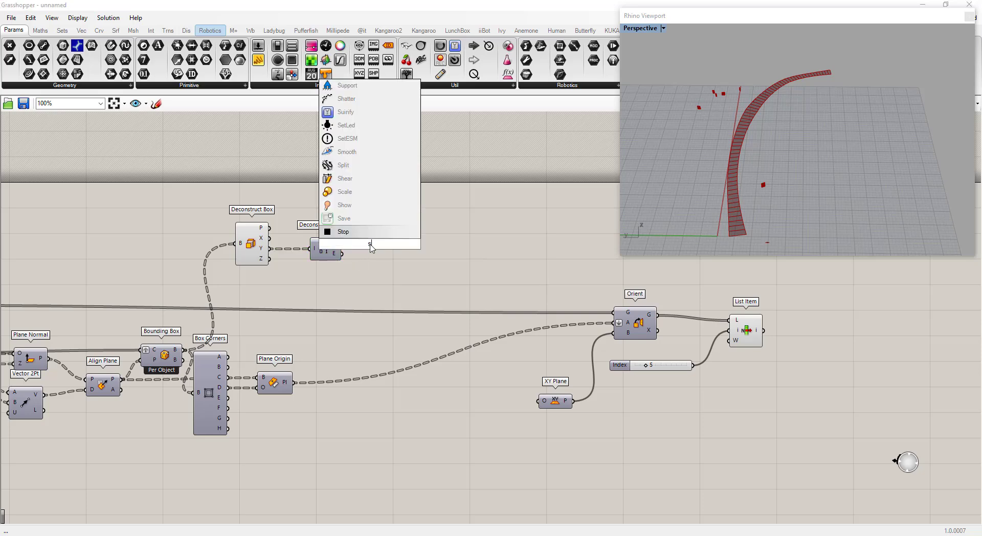
type("ub")
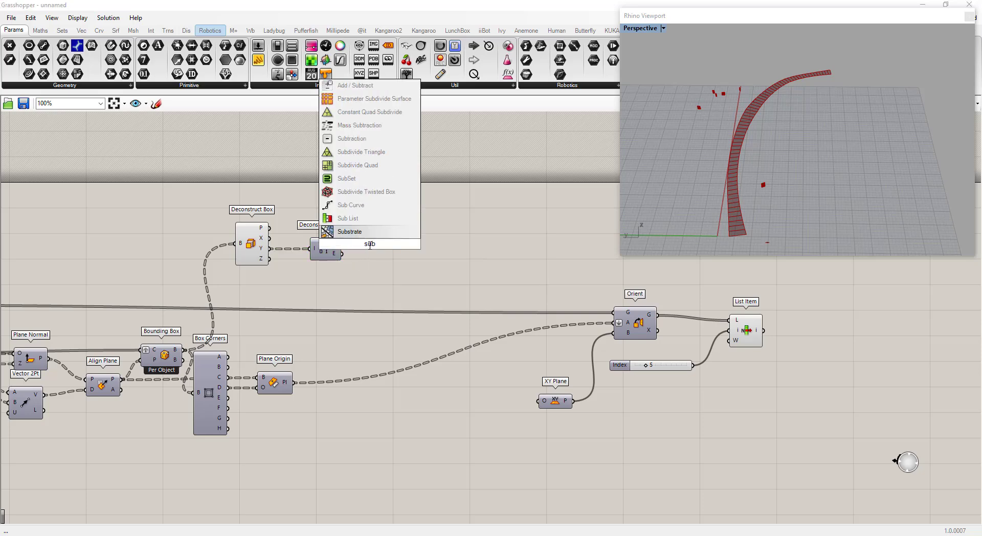
left_click(359, 138)
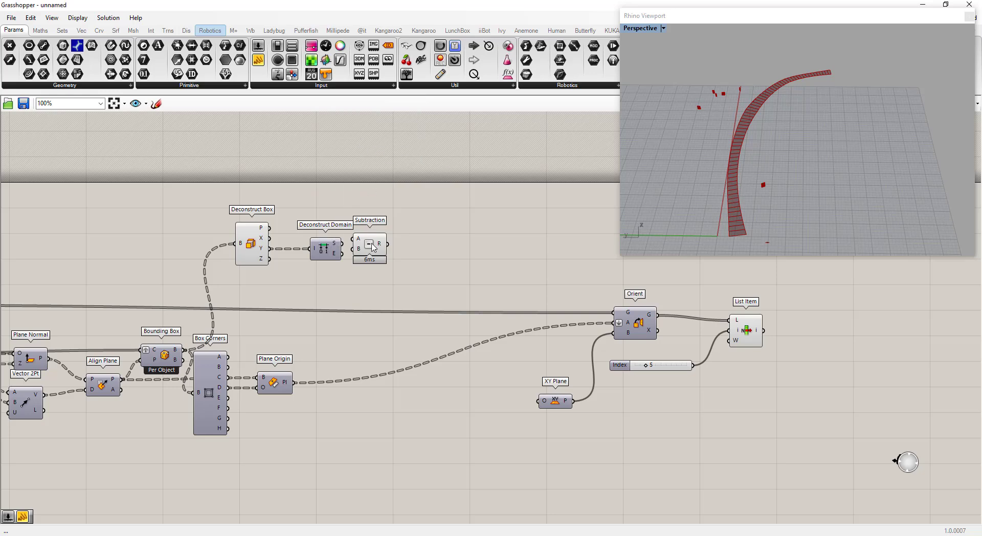
mouse_move(376, 250)
left_mouse_down()
mouse_move(389, 261)
mouse_move(388, 250)
left_mouse_up()
mouse_move(389, 251)
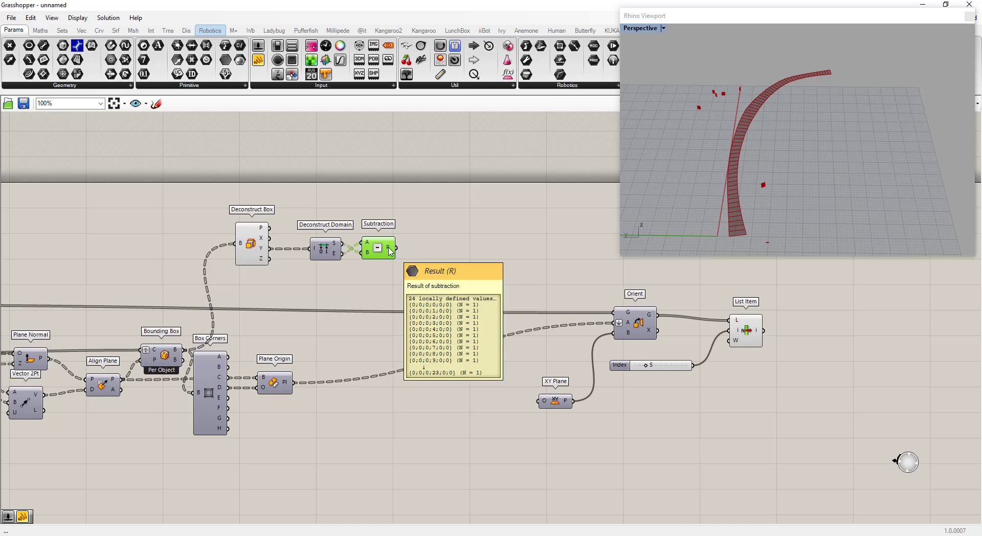
Place a Panel above Subtraction and connect Subtraction's R output to it.
left_click_drag(258, 60, 455, 232)
left_click_drag(397, 248, 437, 185)
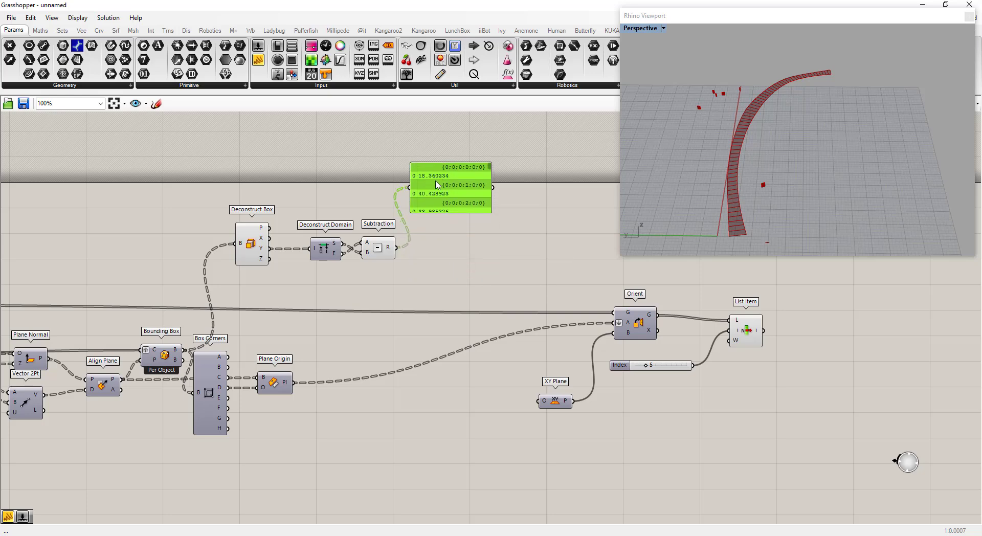
scroll(438, 185, "up", 1)
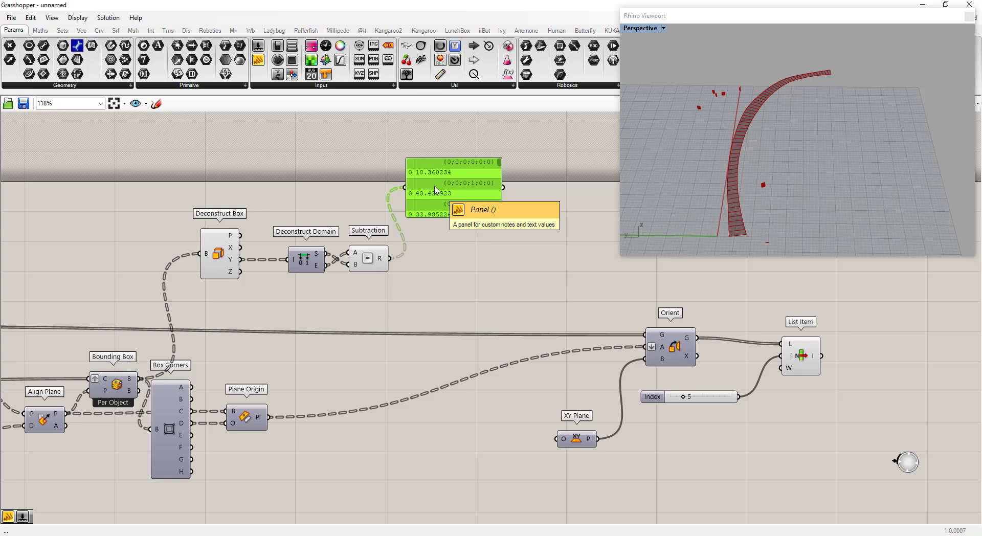
Flatten Subtraction's R output, review the list of widths in the Panel, and move the Panel higher up.
right_click(381, 262)
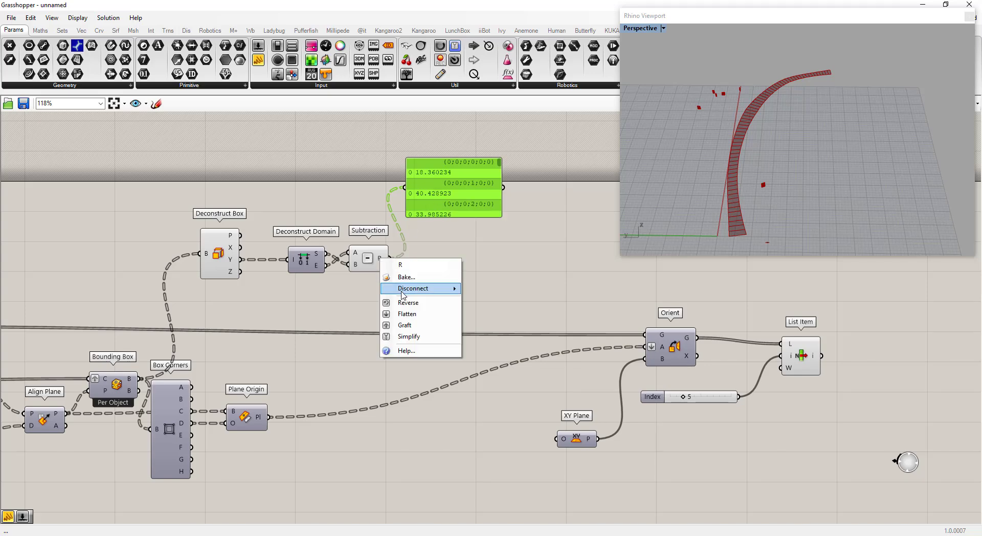
left_click(404, 322)
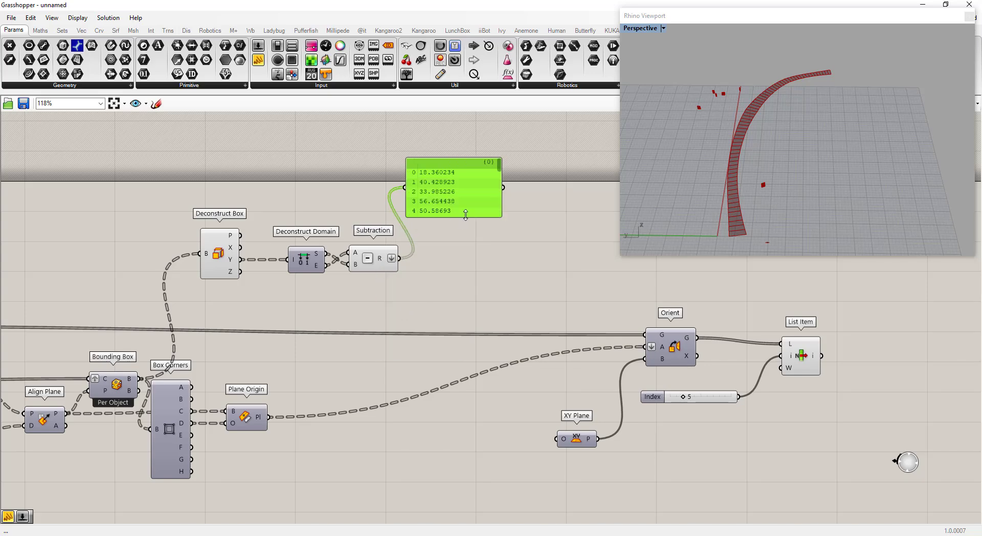
left_click_drag(464, 218, 464, 402)
left_click_drag(465, 335, 484, 293)
left_click_drag(485, 339, 463, 165)
Add a Mass Addition component beside Subtraction, connect Subtraction's R output to its I input, and shift it slightly upward.
double_click(463, 249)
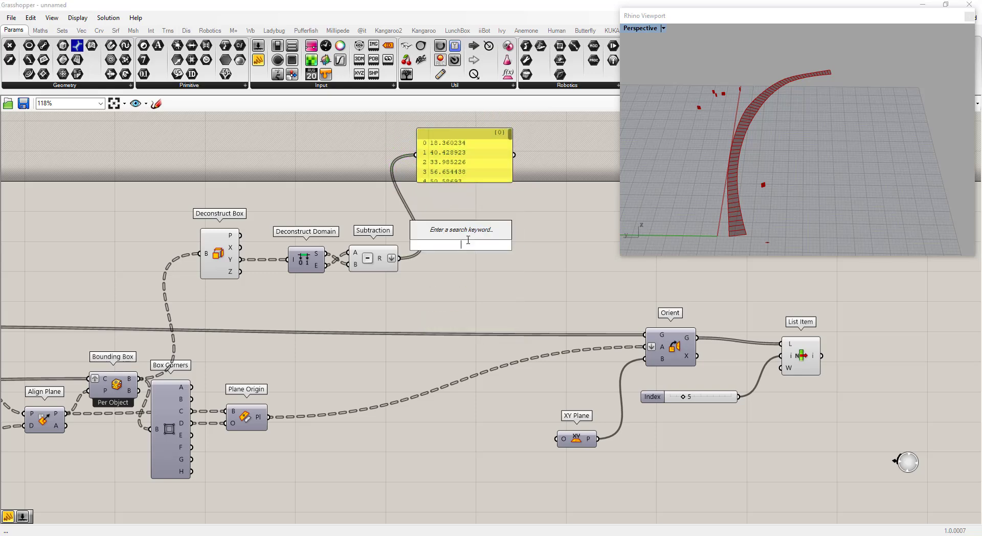
type("mass")
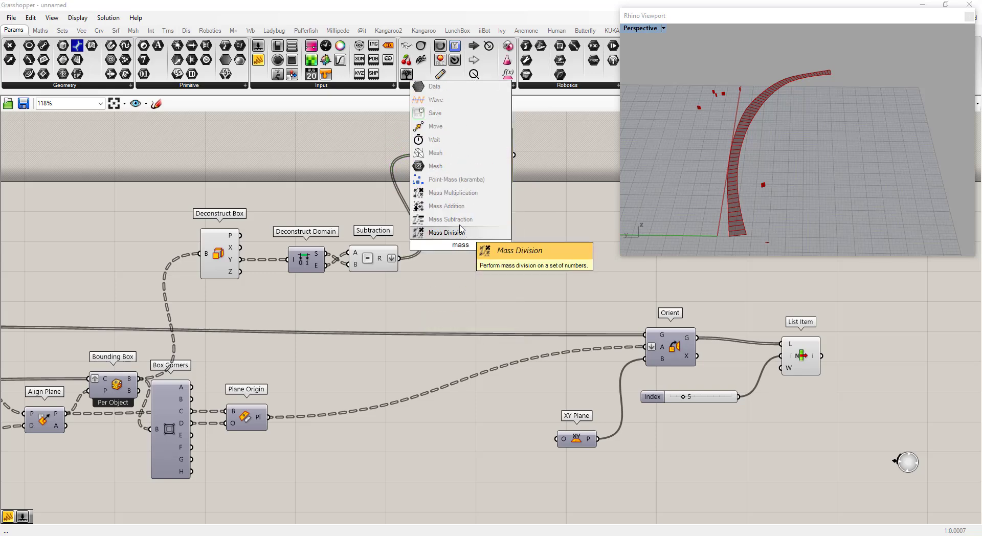
left_click(454, 210)
left_click_drag(399, 258, 428, 248)
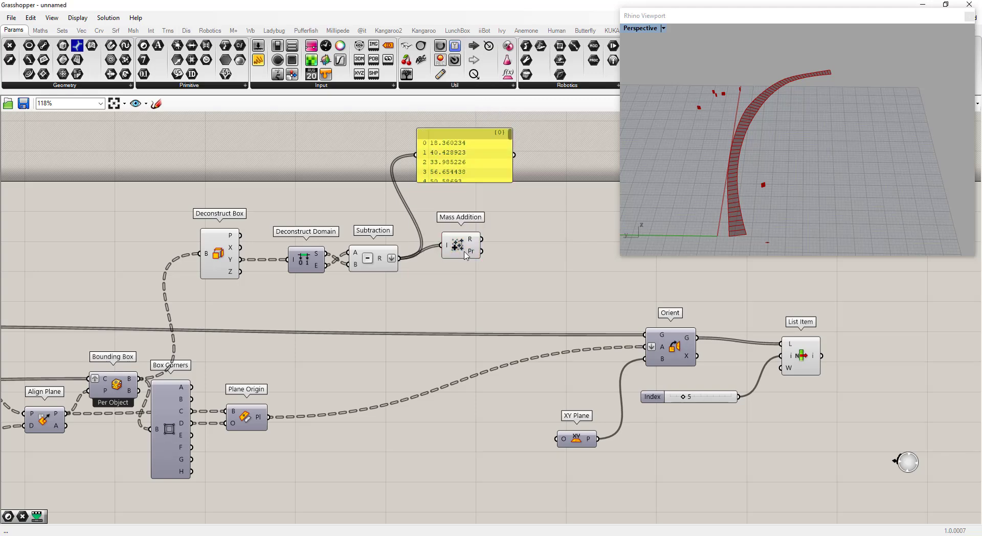
left_click(452, 256)
mouse_move(457, 248)
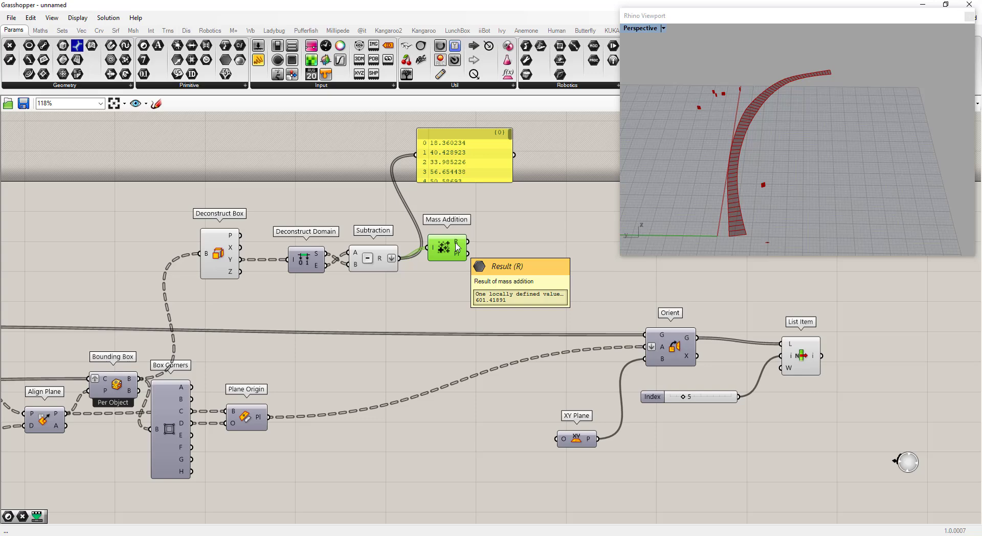
left_click(504, 249)
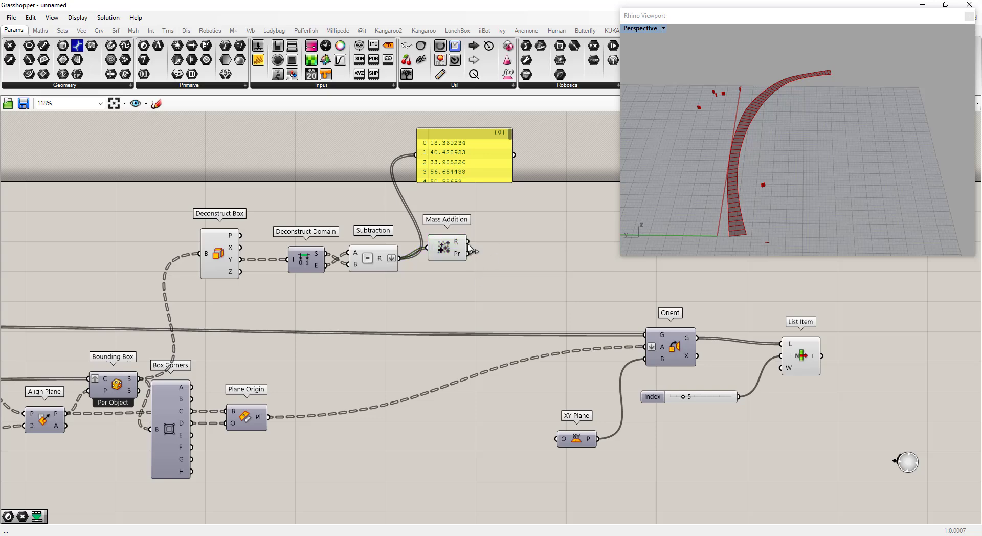
left_click_drag(449, 252, 448, 239)
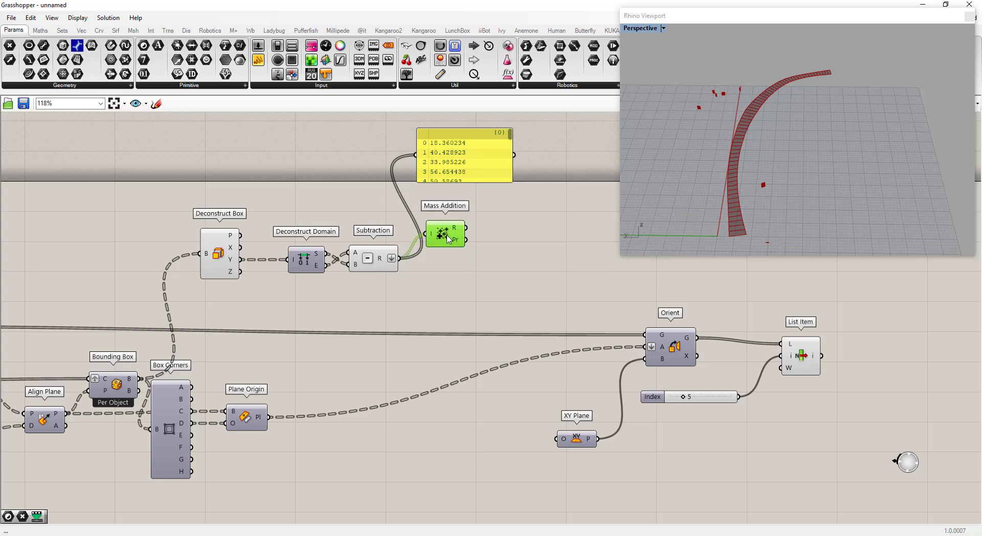
Add a Unit X vector component beside Mass Addition and connect Mass Addition's R output to its F input.
double_click(500, 284)
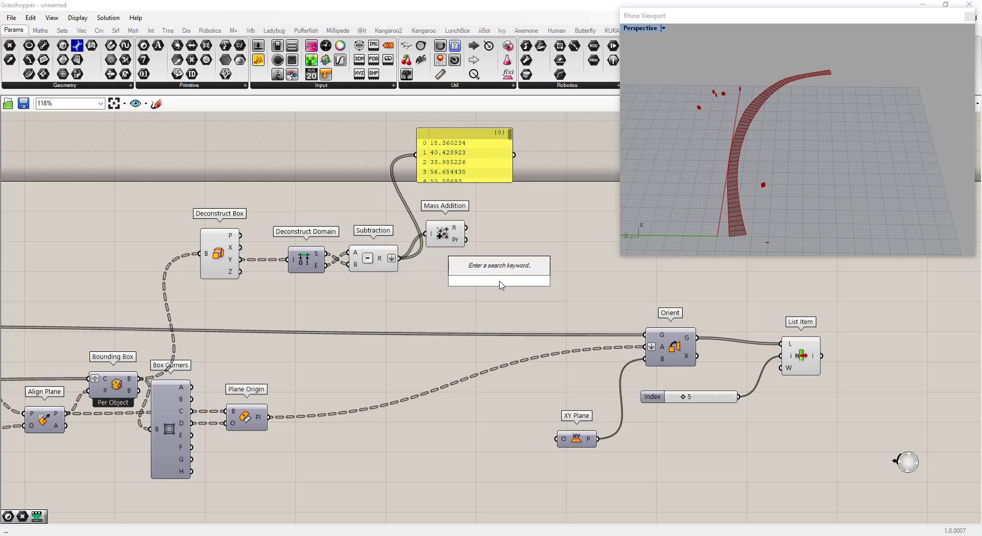
type("x")
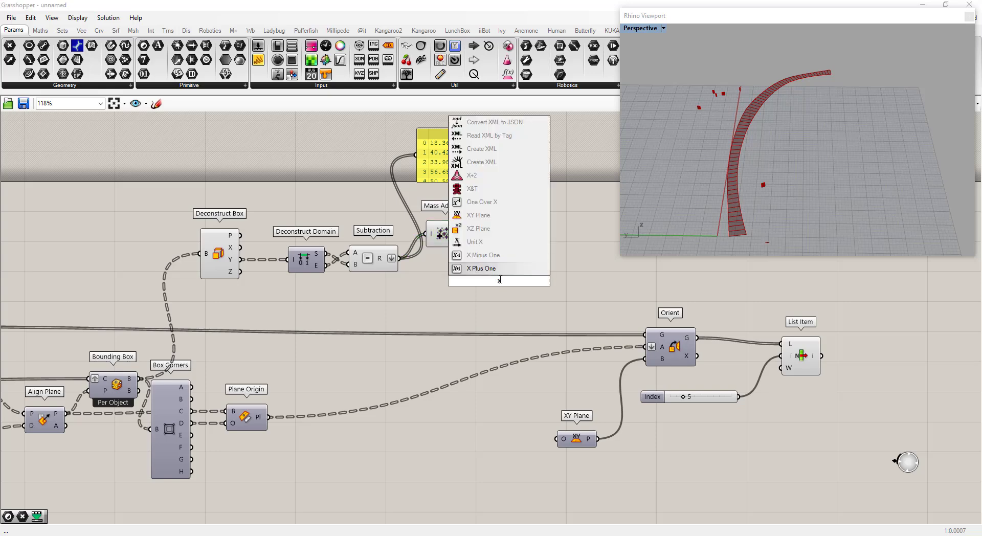
left_click(473, 241)
left_click_drag(466, 228, 501, 261)
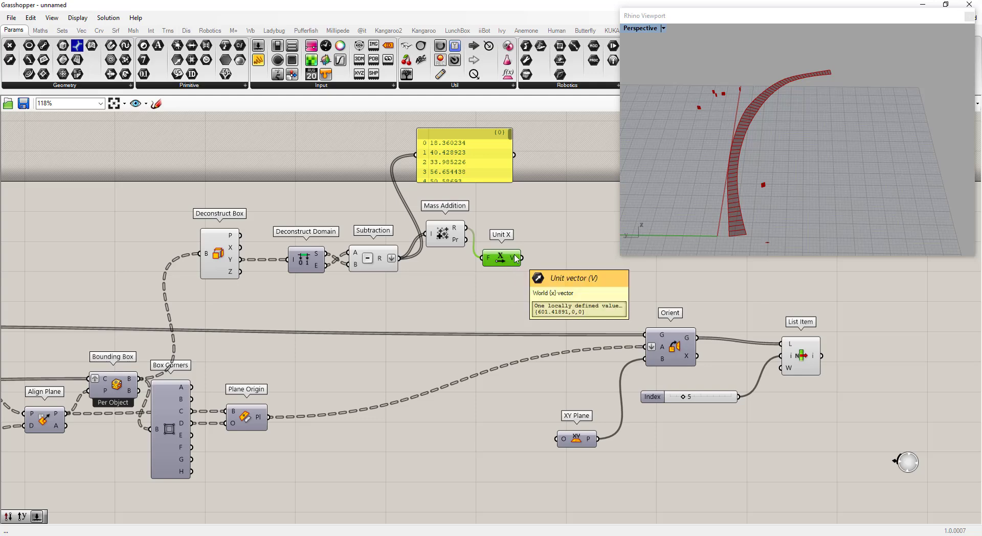
Add a Move component just beyond Unit X and shift it slightly away from it.
double_click(567, 279)
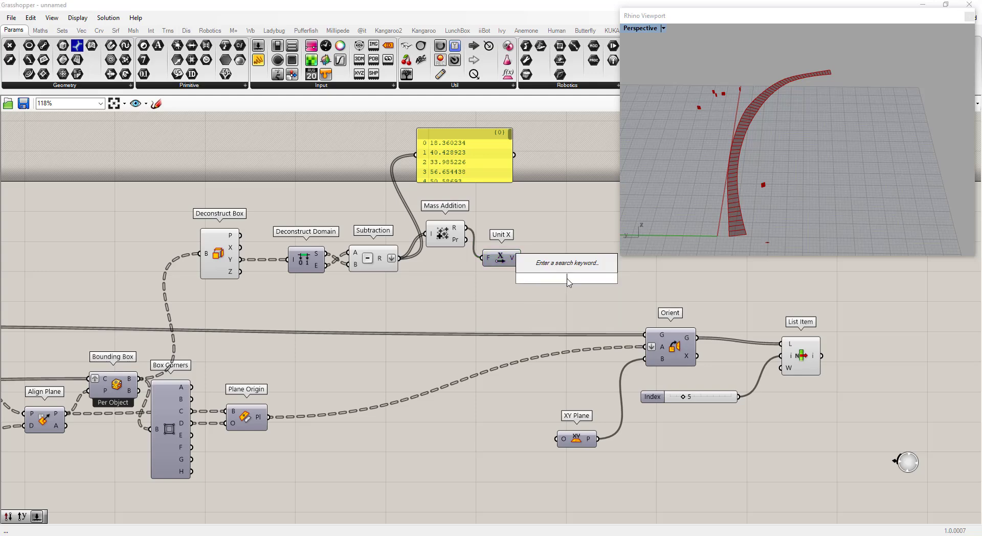
type("mov")
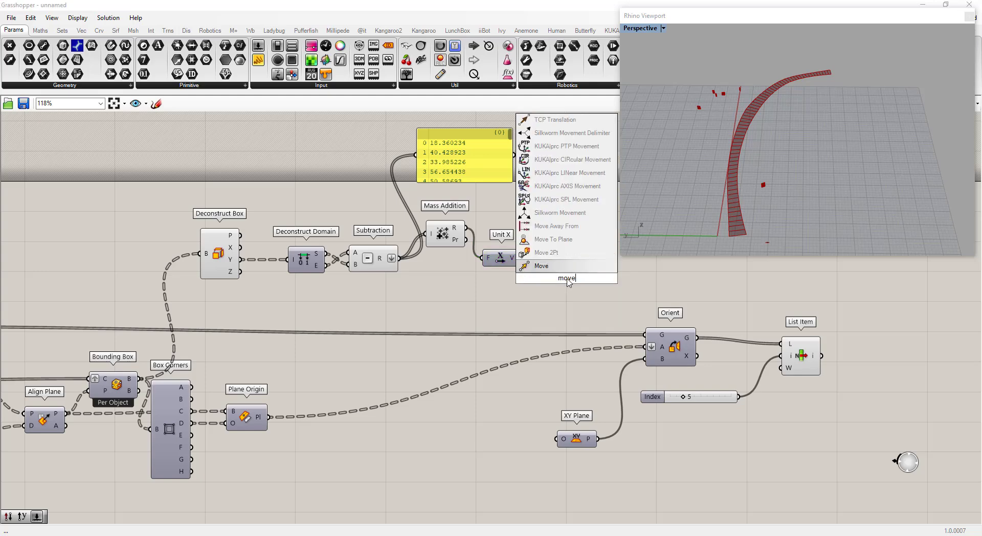
left_click(541, 266)
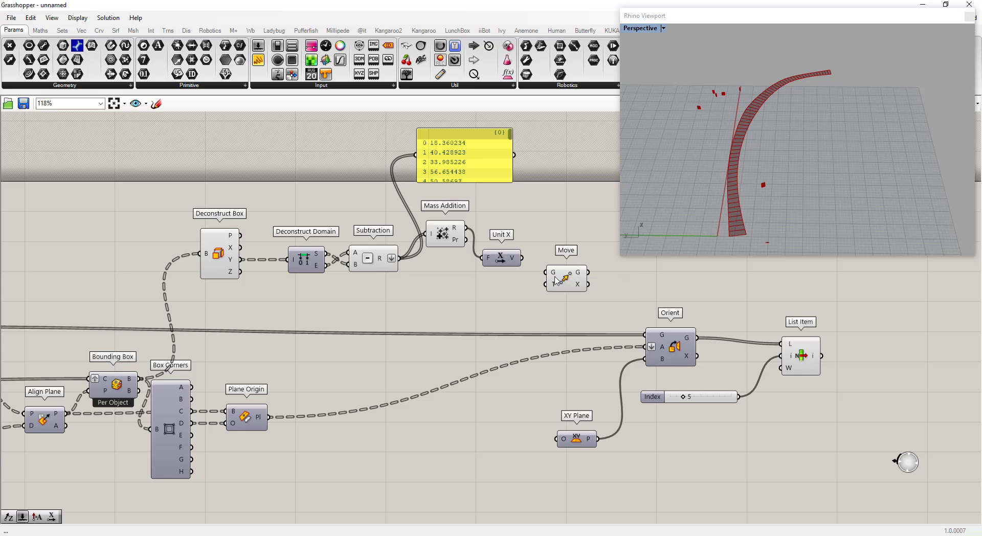
left_click_drag(557, 277, 569, 279)
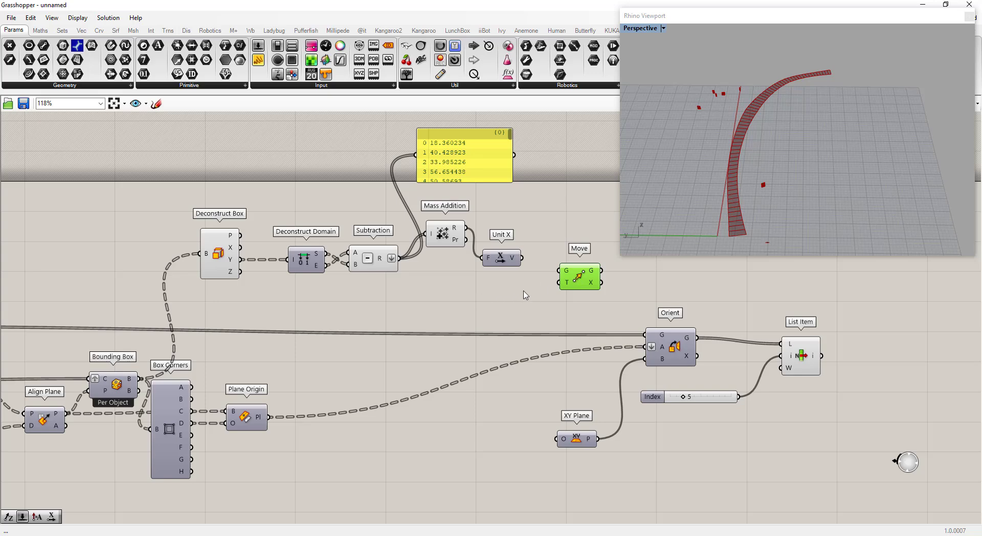
Add an XY Plane below Unit X and connect its P output to Move's G, with Unit X's V feeding Move's T.
double_click(484, 294)
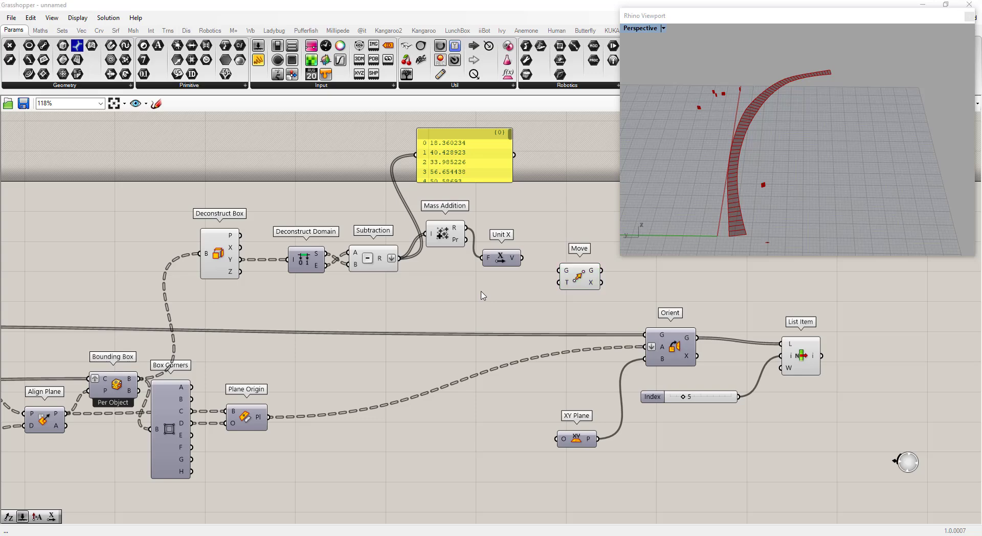
type("xy")
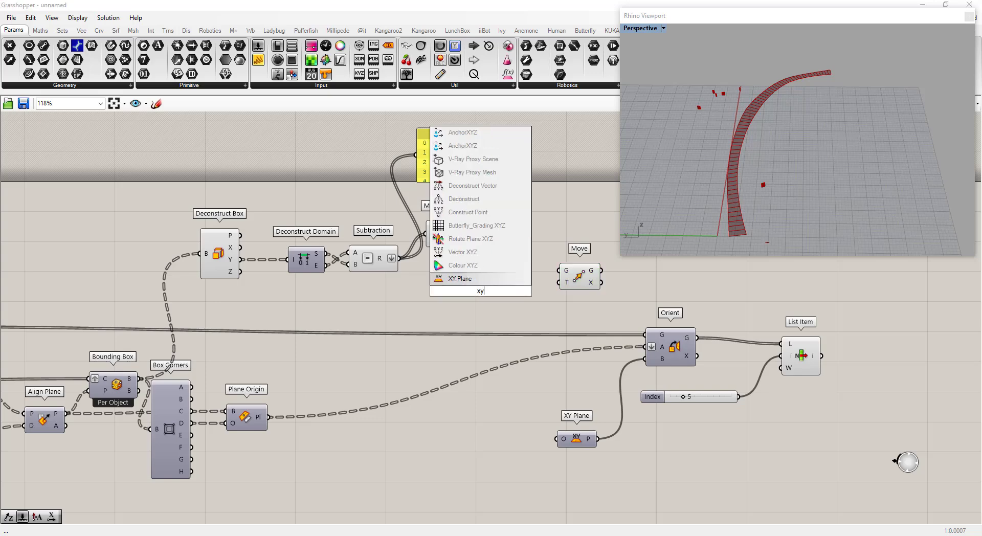
left_click(439, 279)
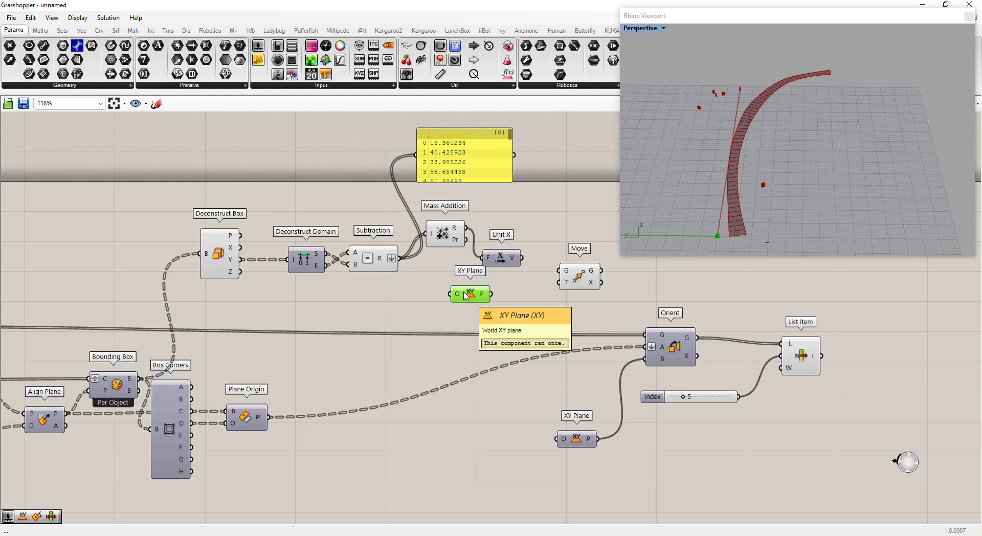
left_click_drag(491, 294, 558, 282)
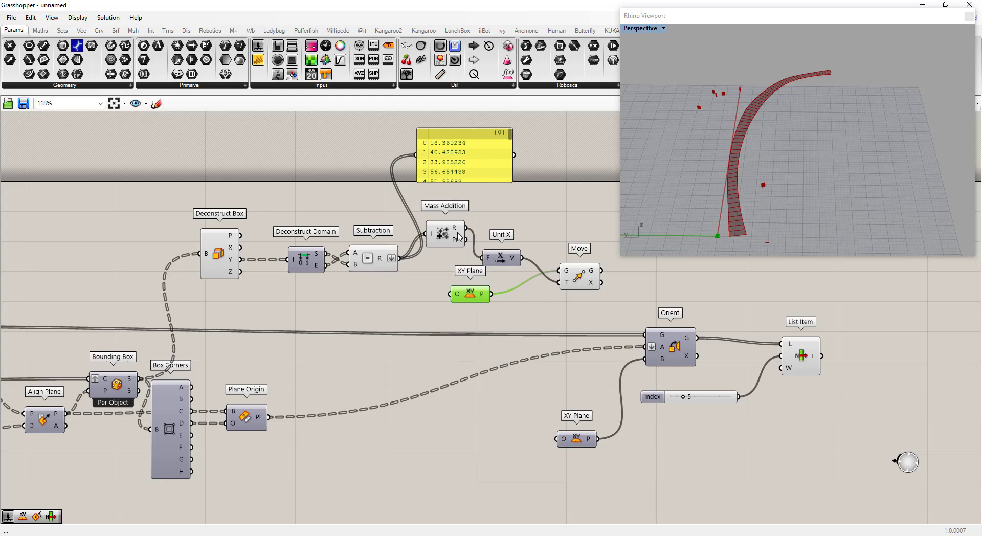
Tidy the layout by repositioning Mass Addition, Unit X and Move closer together.
left_click_drag(443, 234, 439, 237)
left_click_drag(501, 262, 502, 247)
left_click_drag(597, 280, 582, 275)
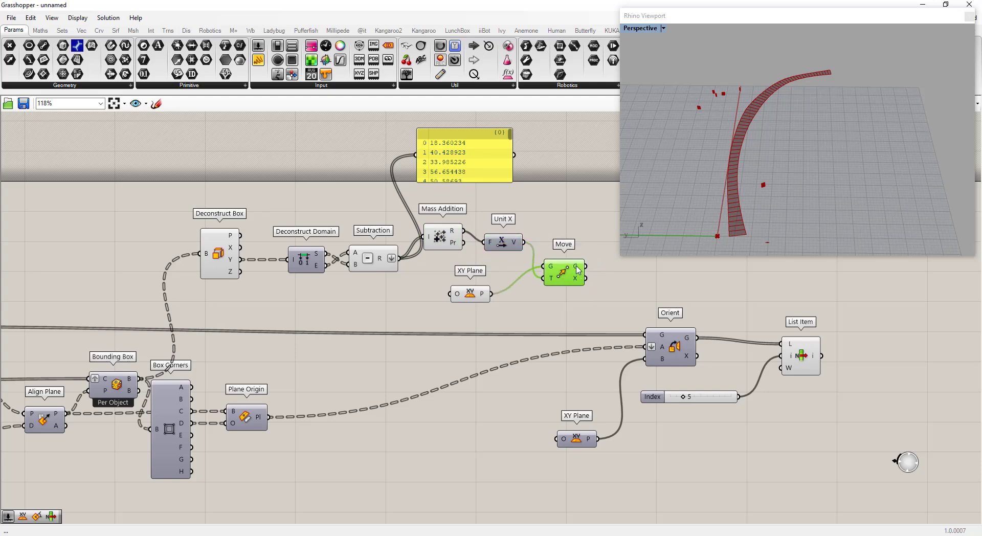
left_click(518, 309)
left_click(483, 287)
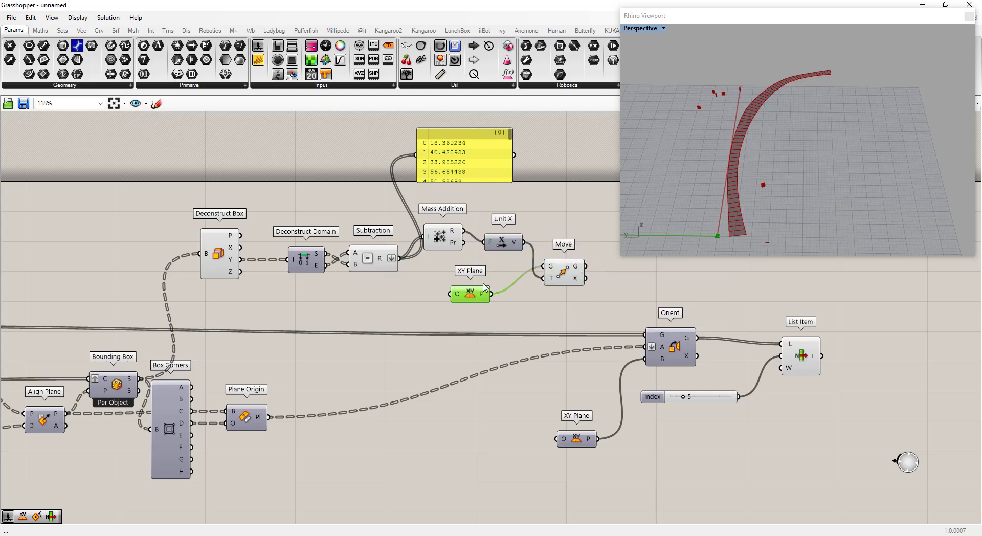
left_click(460, 321)
Feed Mass Addition's Pr output into Unit X's F in place of R, and connect Move's G output to Orient's B.
mouse_move(452, 235)
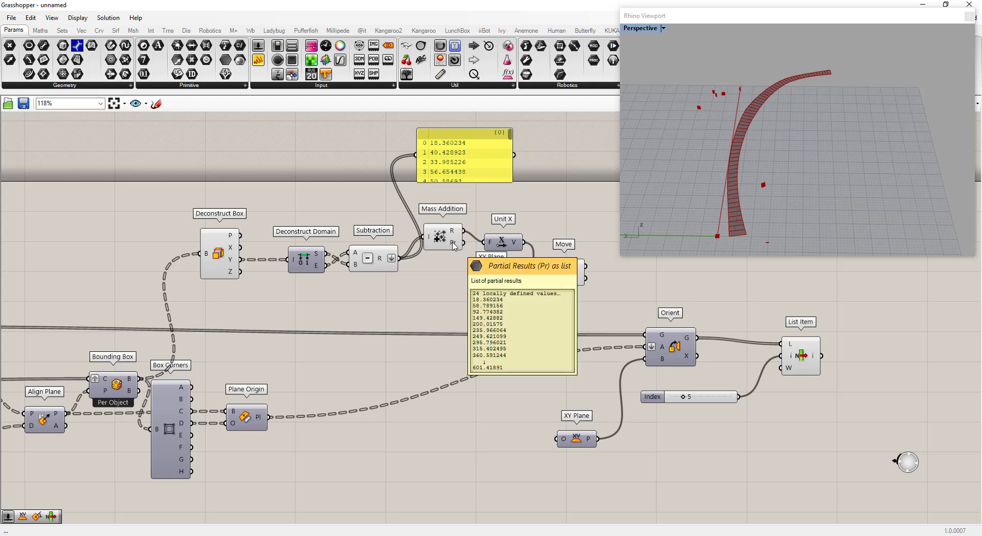
left_click_drag(462, 243, 485, 242)
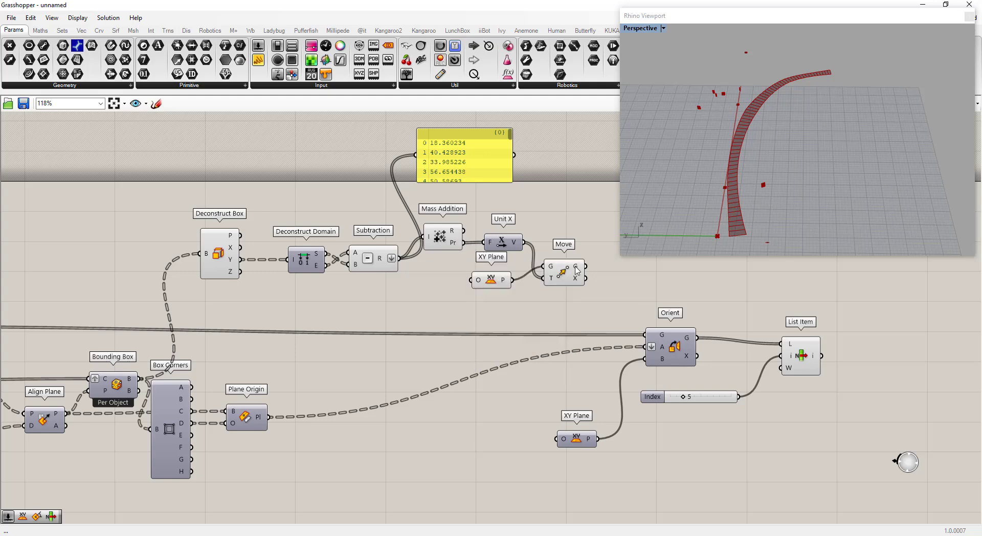
mouse_move(576, 270)
left_click_drag(586, 266, 643, 360)
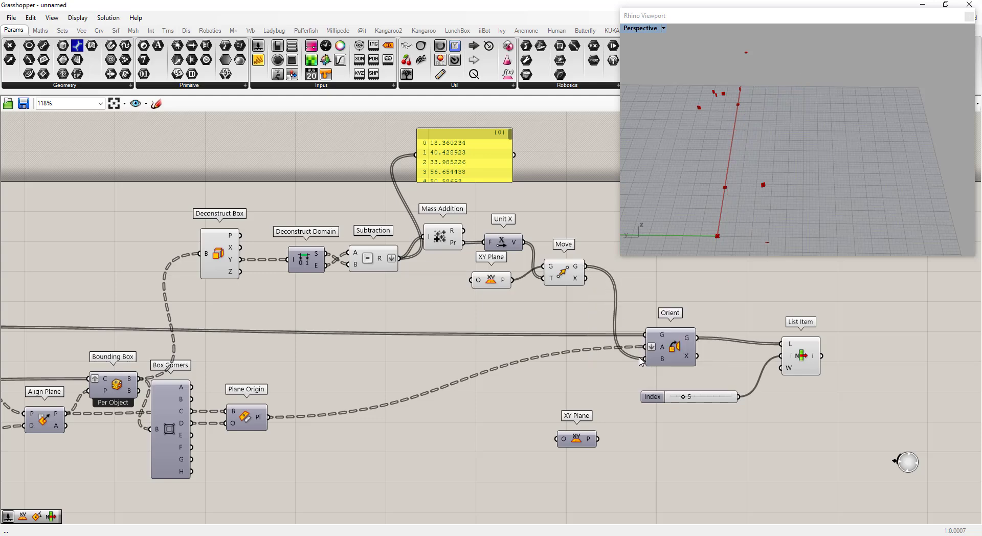
Turn on the preview of Orient and turn off the preview of the List Item connected after it.
right_click(672, 345)
left_click(699, 367)
left_click(801, 353)
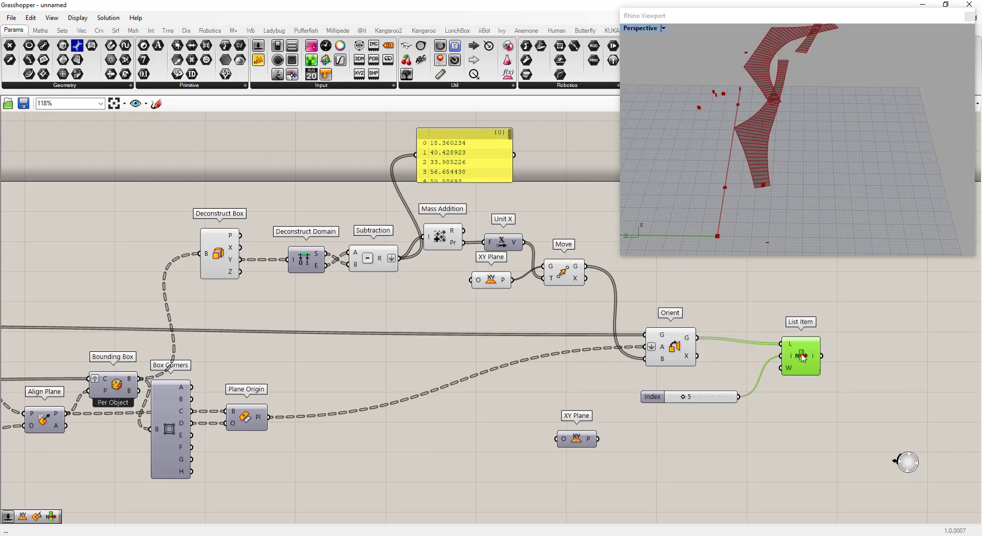
right_click(802, 355)
left_click(826, 379)
Add a Unit Y vector above Unit X, connect Mass Addition's Pr to its F, and its V output to Move's T instead of Unit X.
scroll(758, 305, "down", 2)
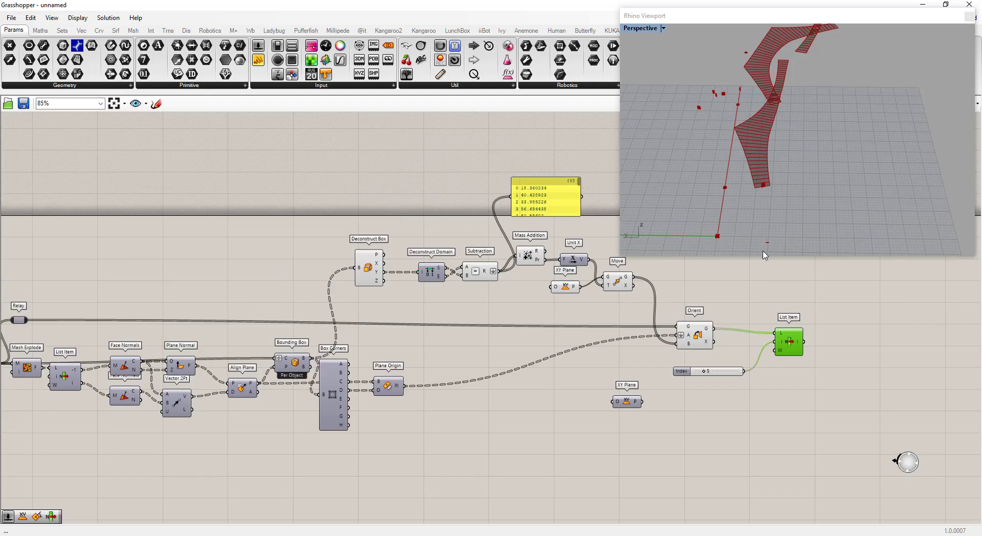
scroll(780, 201, "down", 6)
scroll(536, 248, "up", 2)
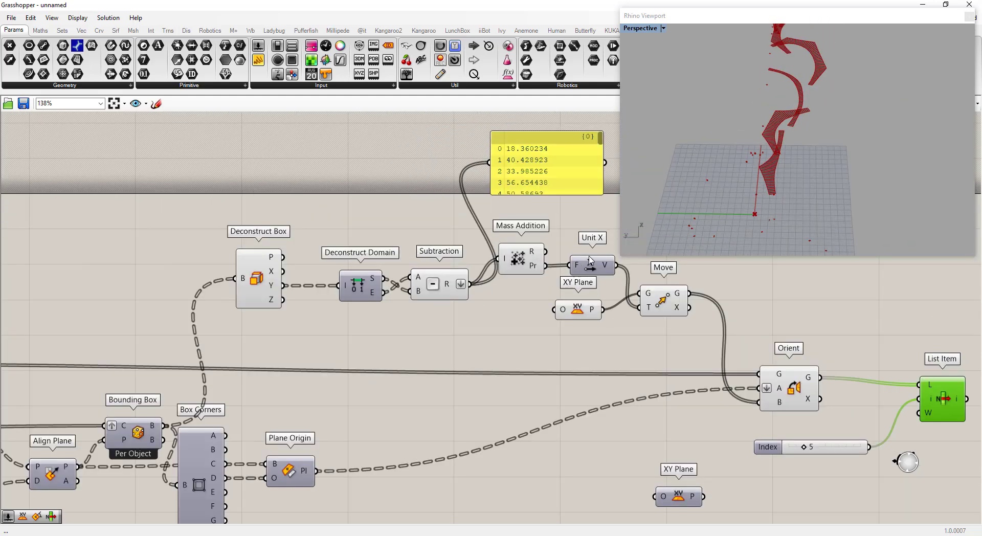
scroll(588, 258, "down", 3)
scroll(556, 243, "up", 4)
double_click(556, 242)
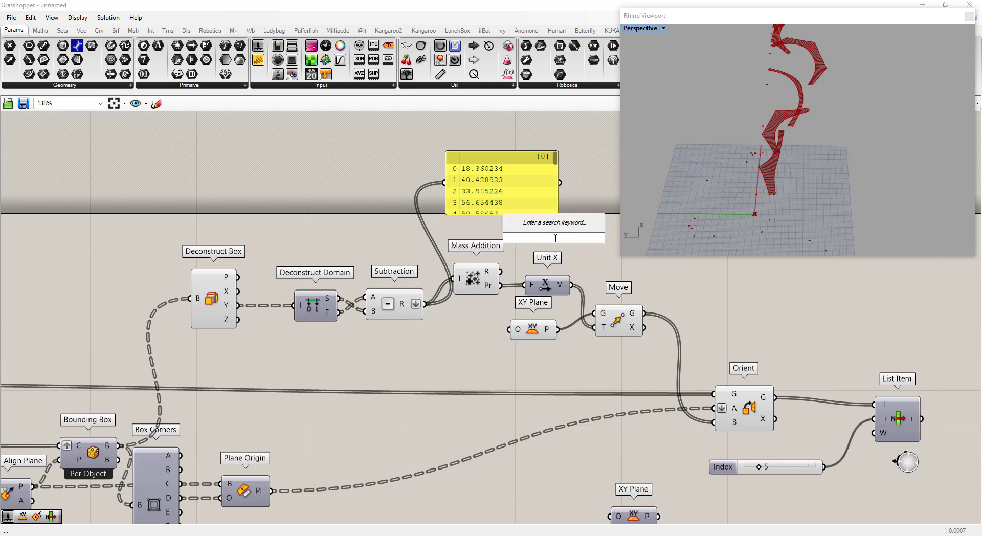
type("y")
key("Return")
left_click_drag(502, 286, 595, 327)
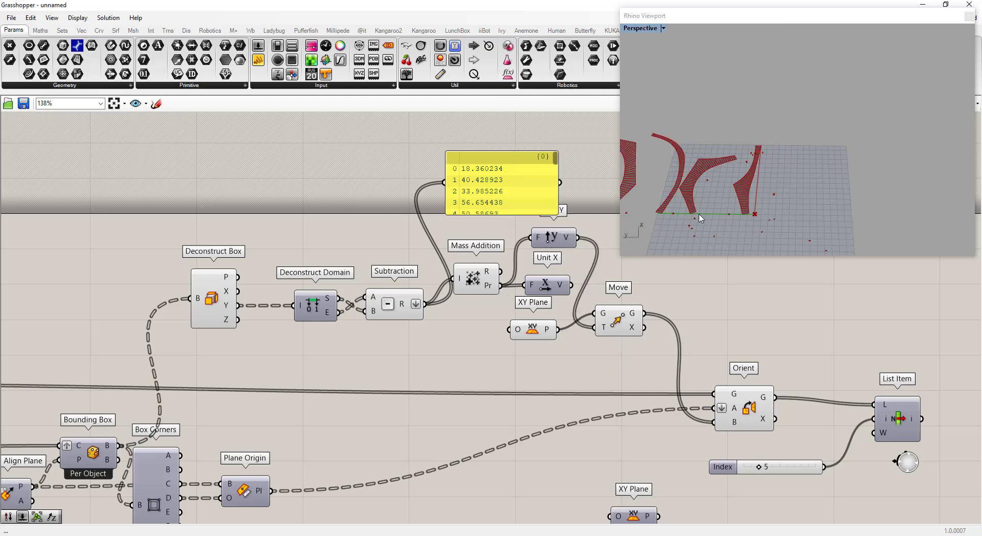
Delete the Unit X component and move Unit Y into its place between Mass Addition and Move.
scroll(875, 183, "down", 3)
scroll(879, 186, "up", 5)
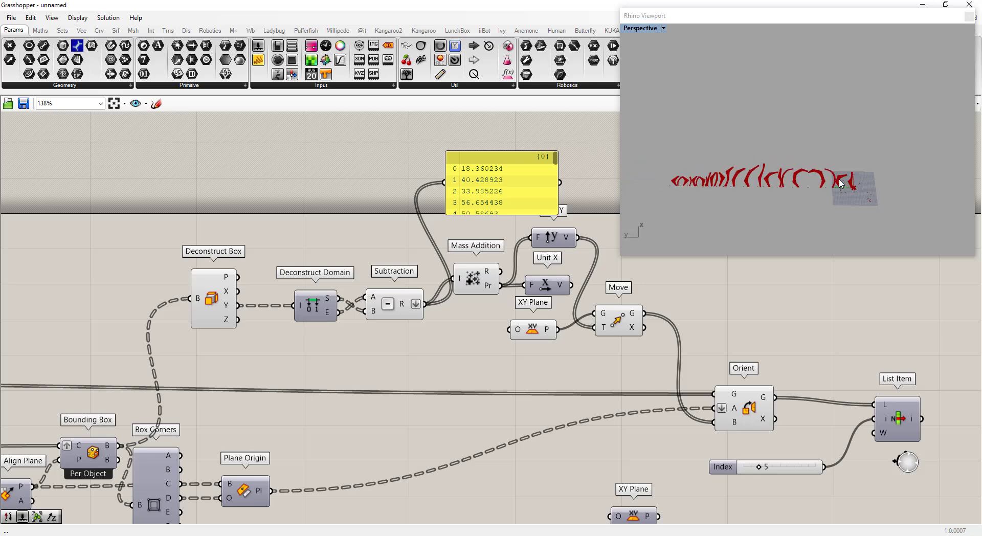
left_click(553, 294)
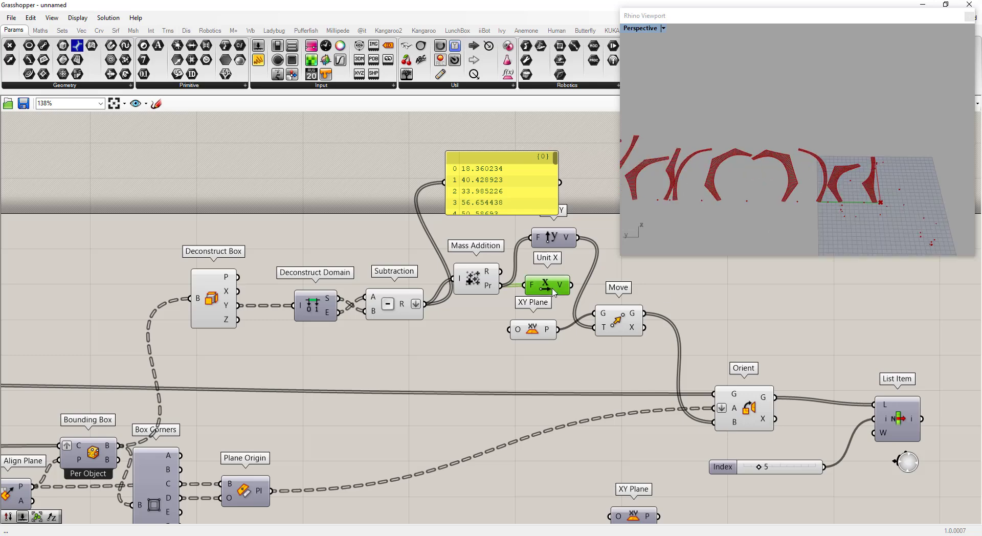
key("Delete")
left_click_drag(548, 240, 545, 281)
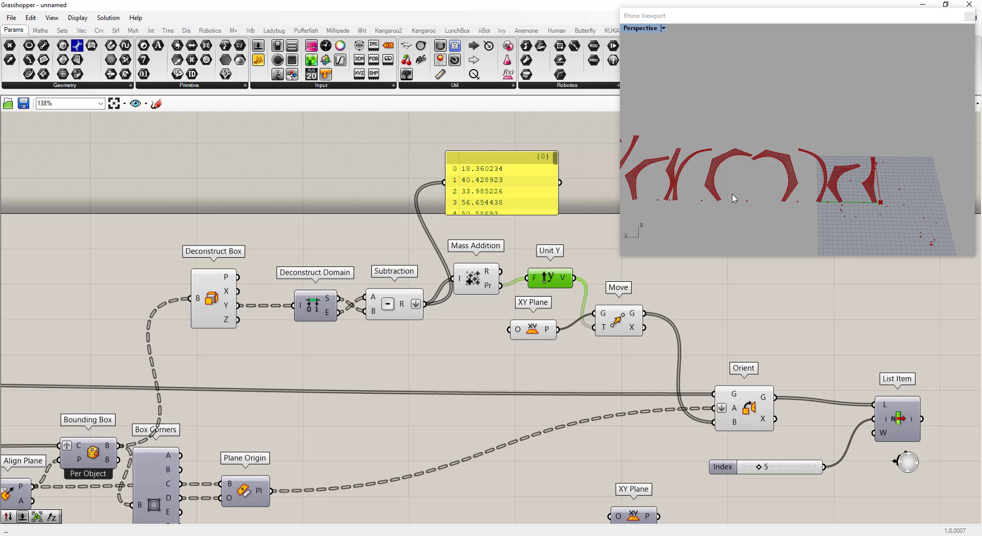
Examine the row of unrolled strips in the Rhino viewport, checking their spacing and alignment along the Y axis.
scroll(836, 197, "down", 5)
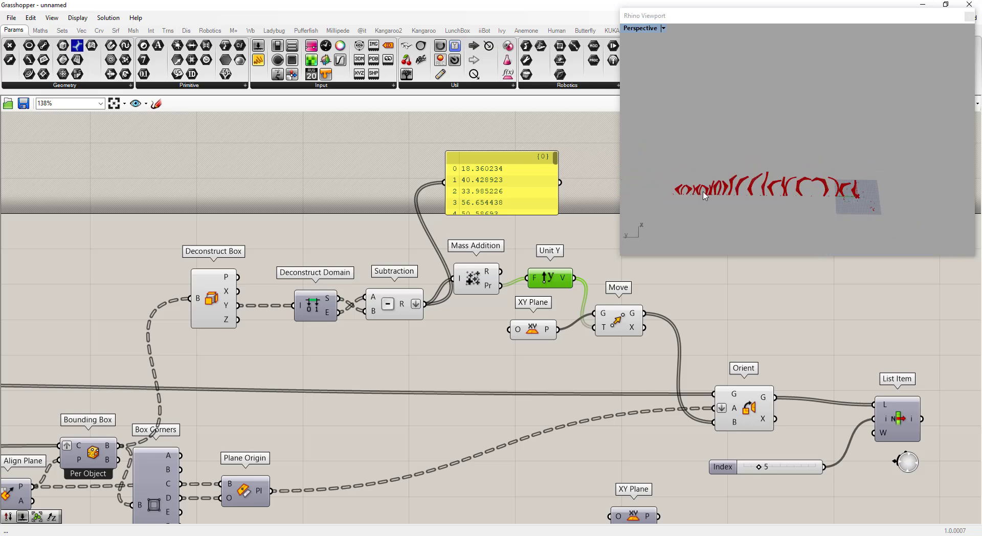
scroll(703, 196, "up", 5)
scroll(762, 189, "up", 4)
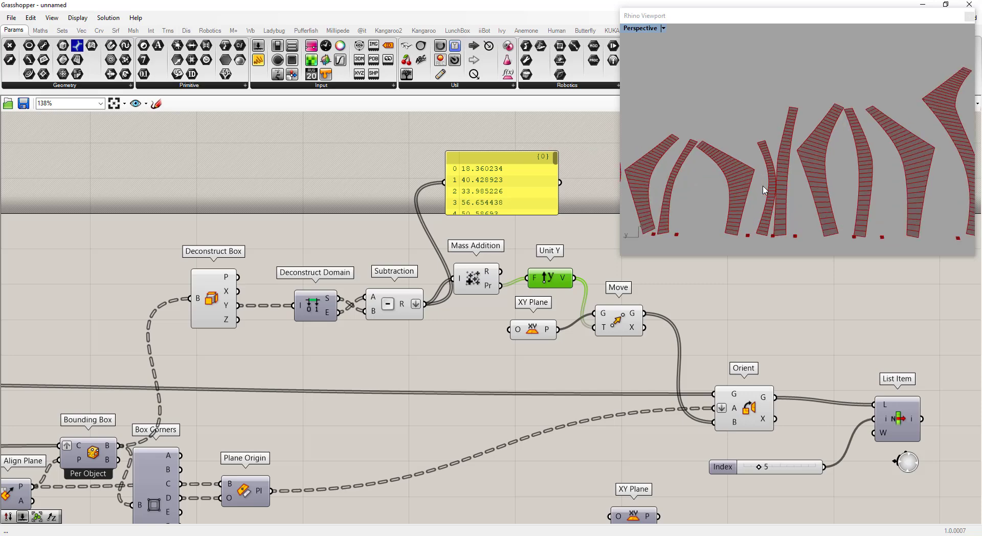
right_click_drag(764, 190, 767, 134)
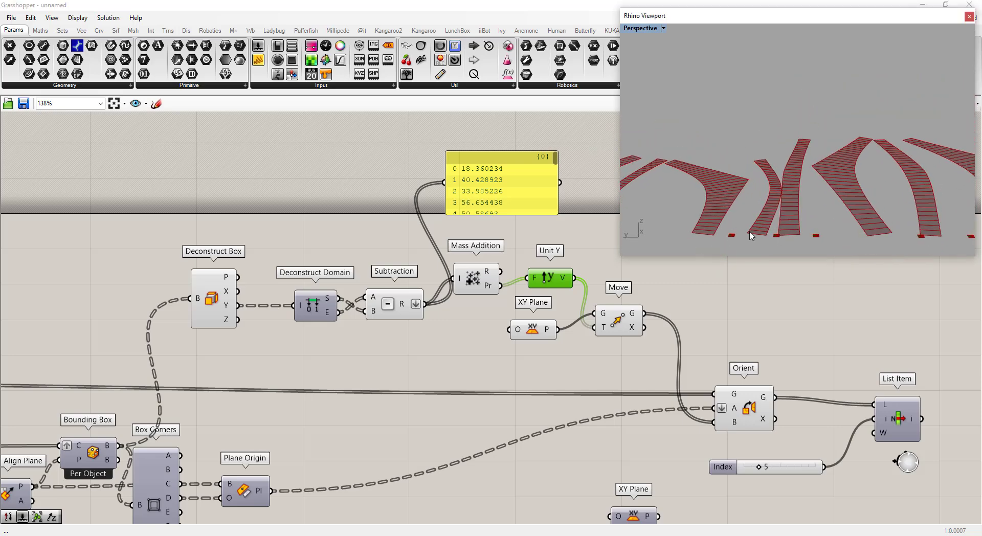
scroll(750, 235, "down", 2)
scroll(585, 274, "down", 3)
scroll(741, 205, "down", 4)
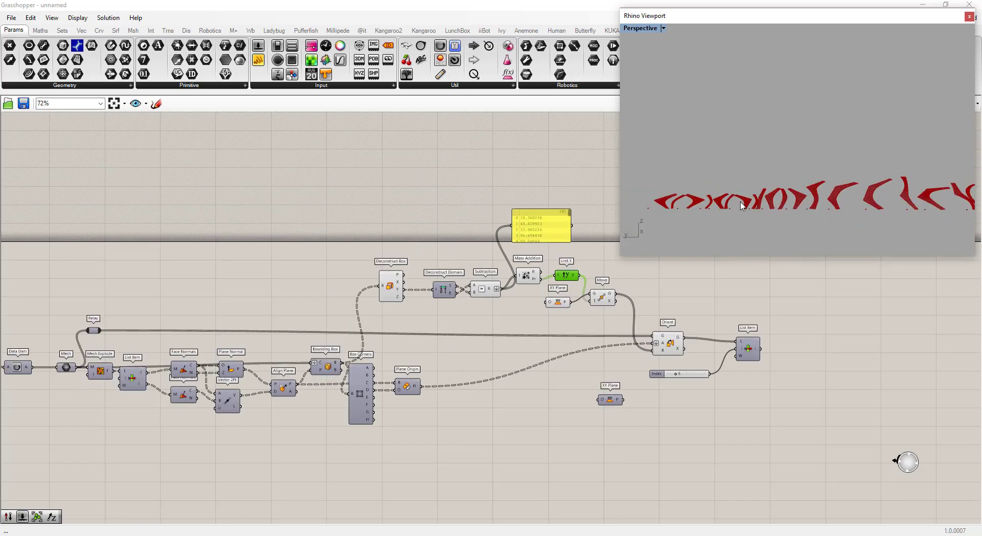
mouse_move(741, 204)
right_mouse_down()
mouse_move(740, 216)
mouse_move(727, 207)
right_mouse_up()
scroll(722, 203, "down", 5)
scroll(876, 197, "up", 4)
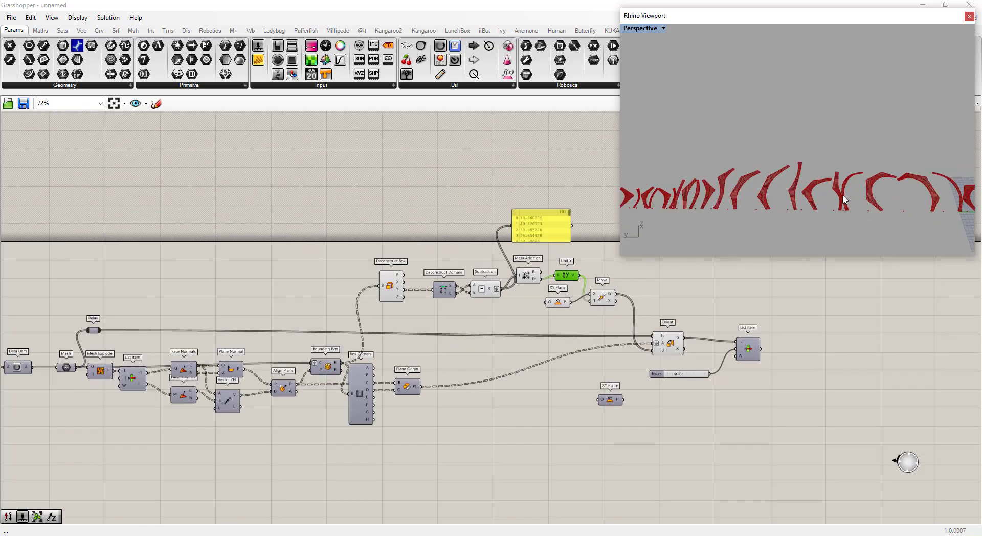
scroll(849, 201, "down", 3)
scroll(865, 199, "up", 3)
scroll(880, 198, "down", 2)
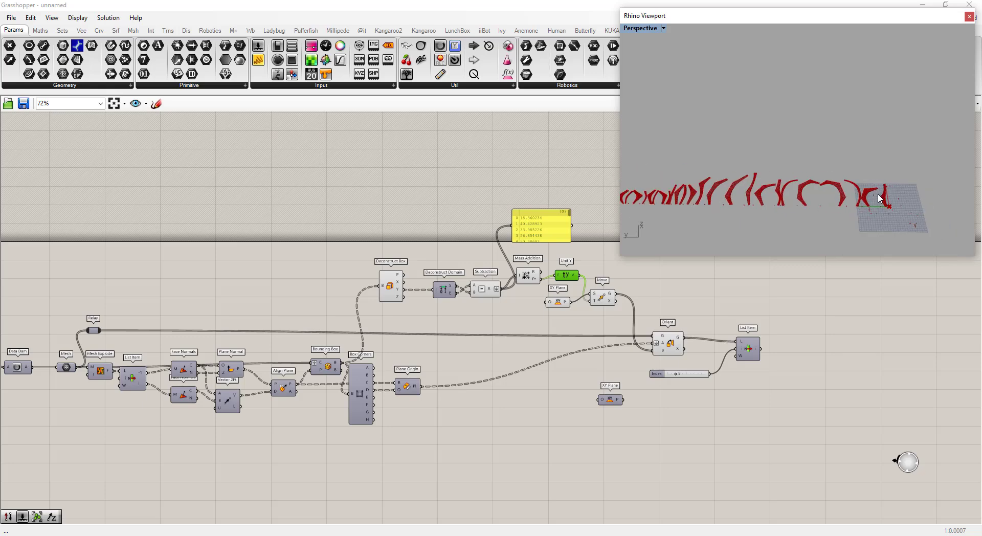
scroll(872, 206, "down", 3)
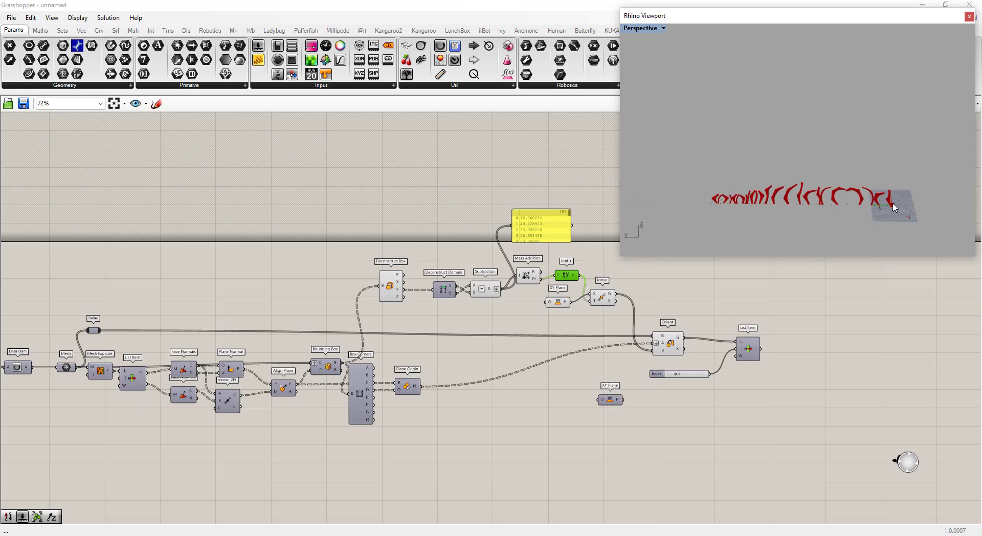
scroll(882, 218, "up", 2)
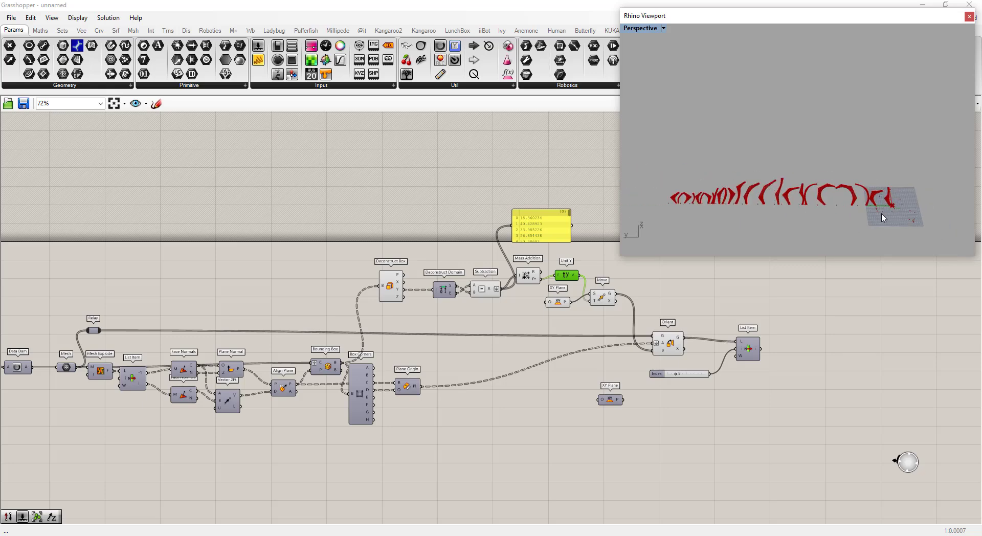
Preview the Mesh parameter before Mesh Explode to compare the original unrolled strips with the laid-out row, then hide it again.
right_click(65, 367)
left_click(93, 348)
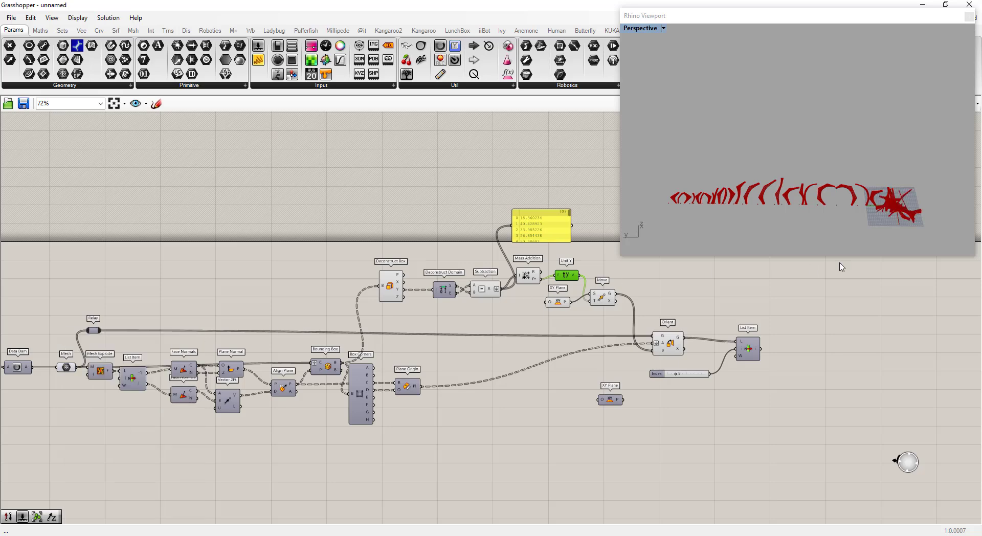
scroll(910, 227, "up", 10)
right_click_drag(886, 198, 678, 127)
right_click_drag(668, 130, 876, 173)
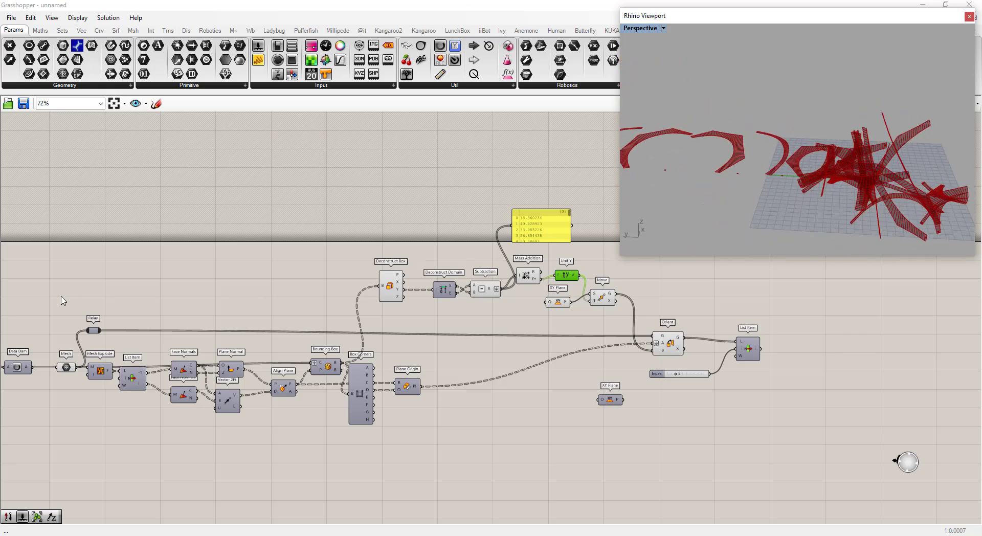
right_click(64, 368)
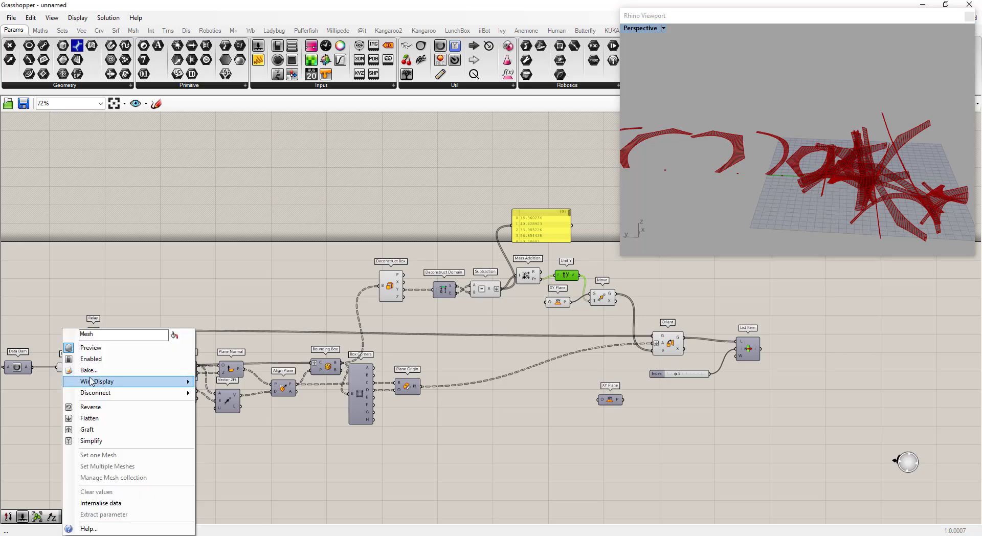
left_click(97, 347)
Turn on the preview of the Mesh parameter after Explode Tree and view the relaxed mesh alongside the laid-out strips.
scroll(332, 356, "down", 4)
scroll(333, 357, "up", 5)
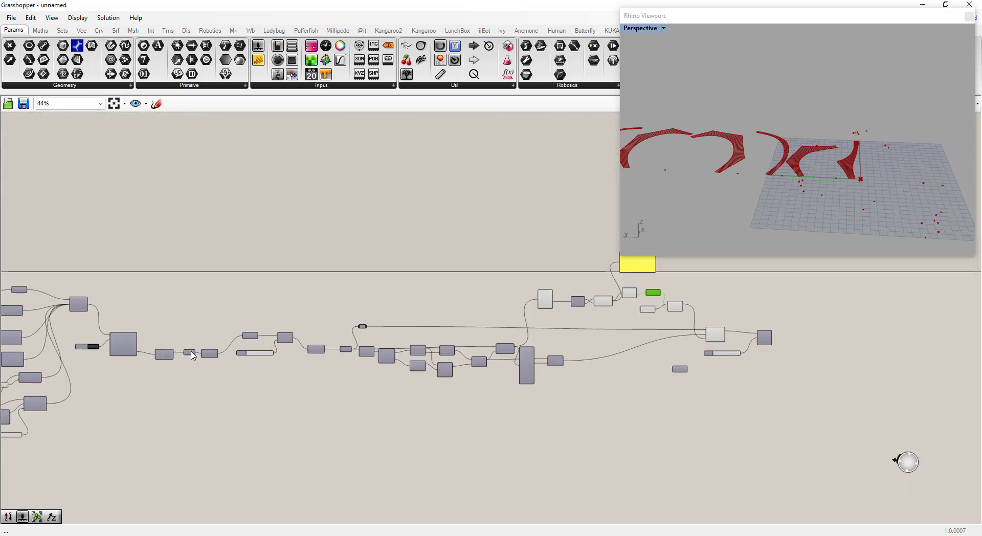
right_click(187, 353)
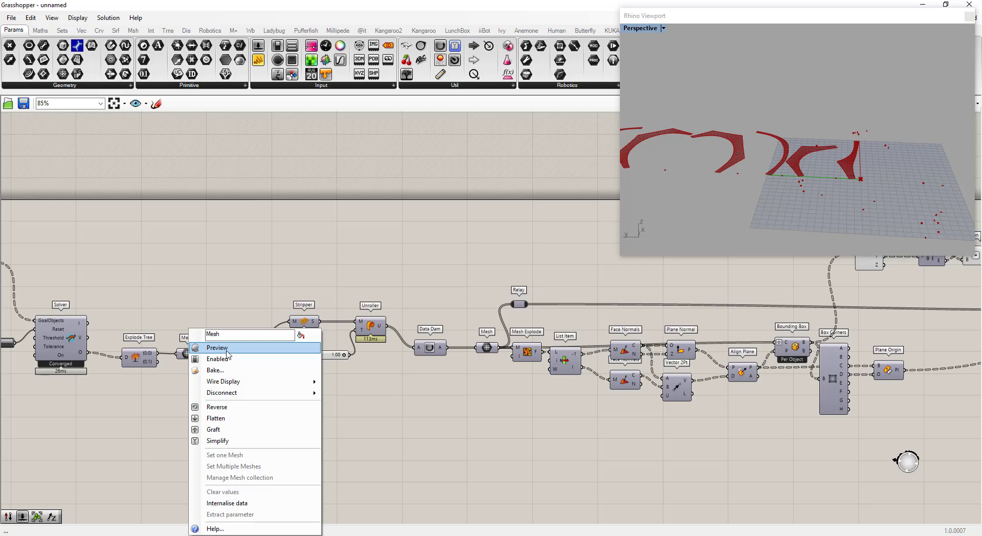
left_click(227, 352)
right_click_drag(890, 253, 826, 162)
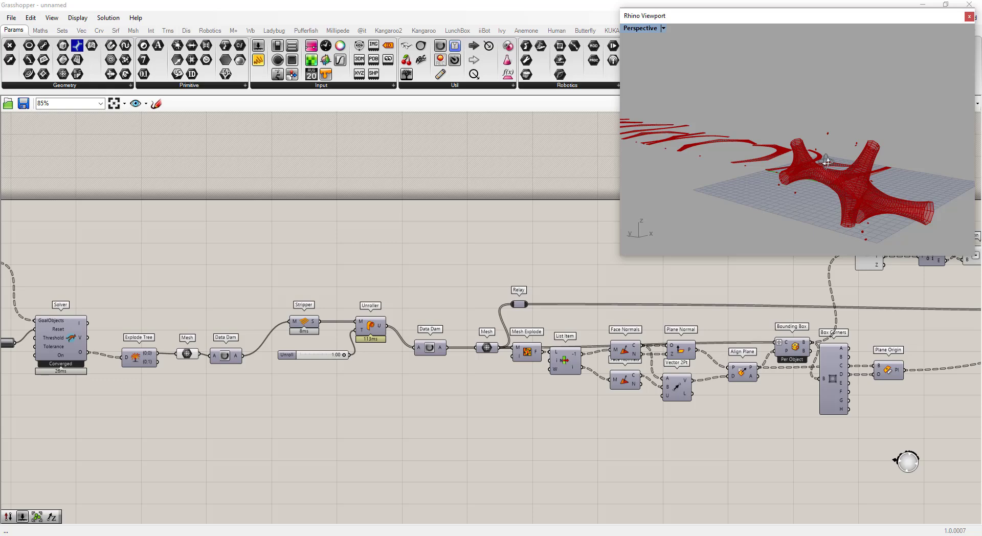